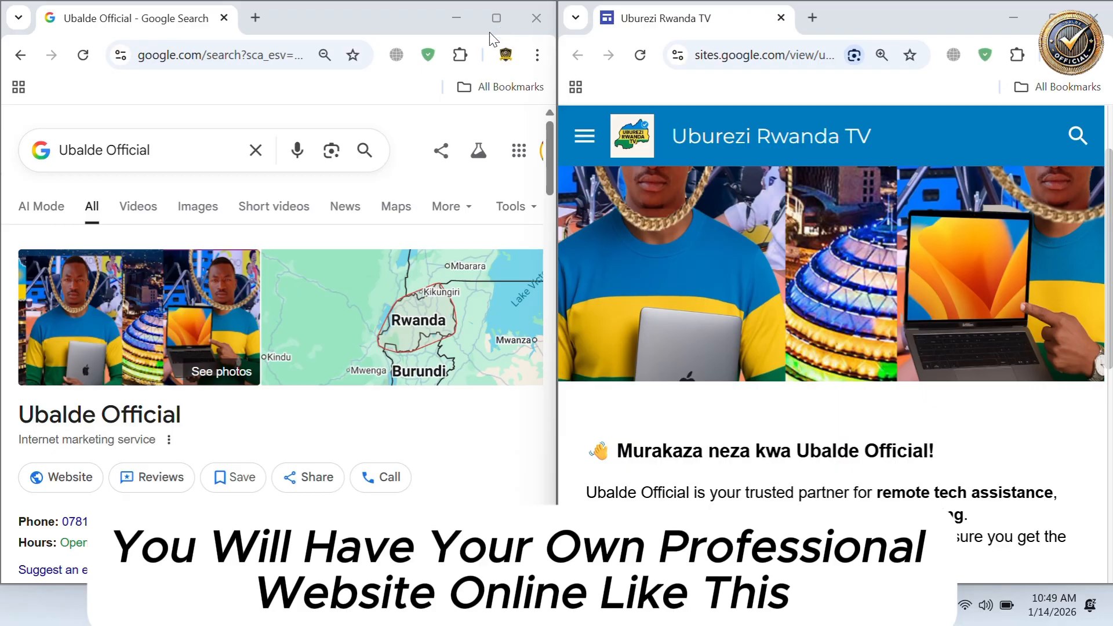
- Examine the Uburezi Rwanda TV example site's navigation menu, search and home page, and open its website from the Google listing
click(583, 136)
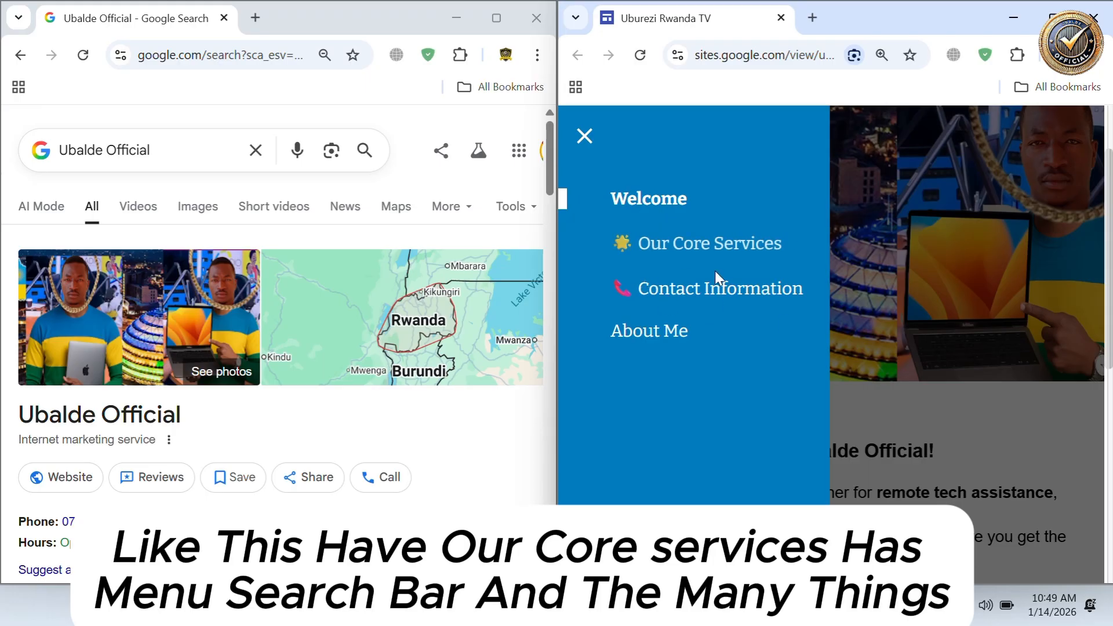
click(582, 136)
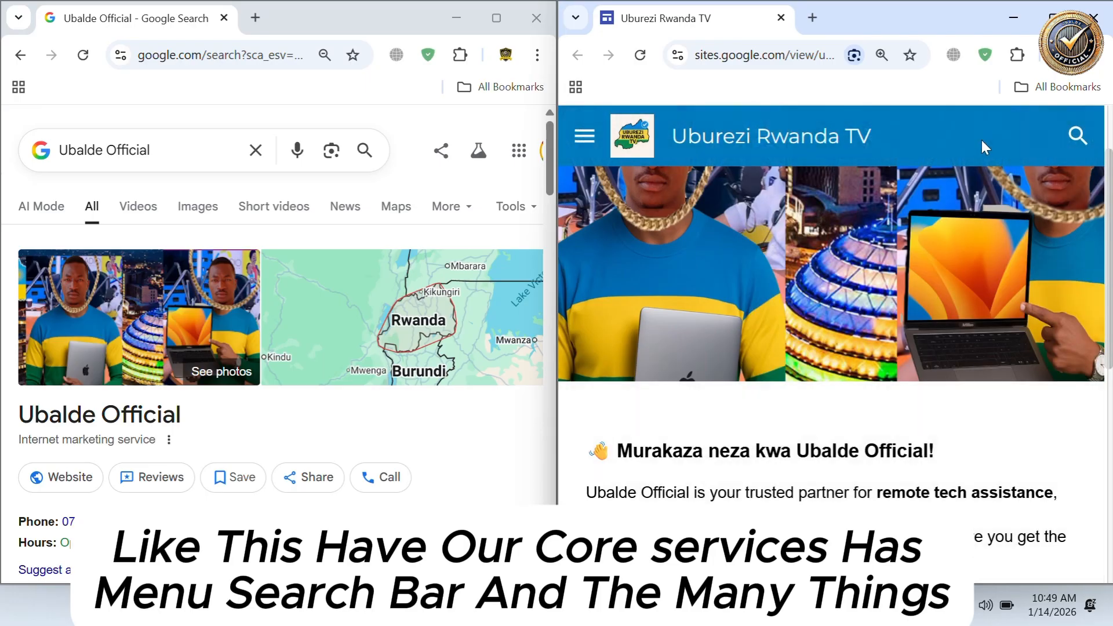
click(1072, 137)
click(601, 154)
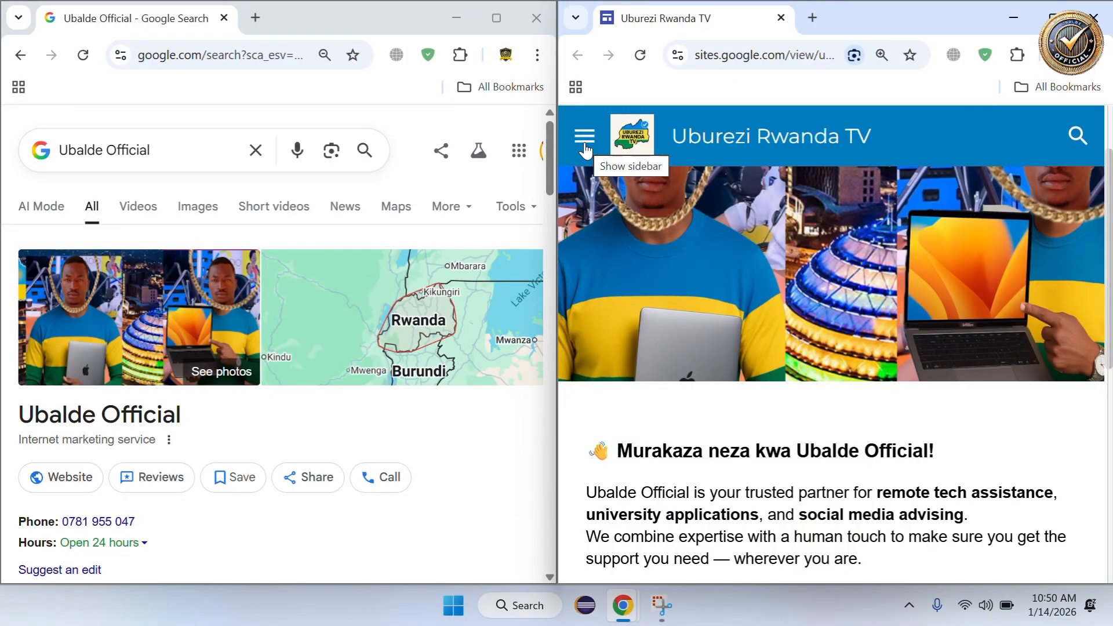
scroll(649, 288, down, 2)
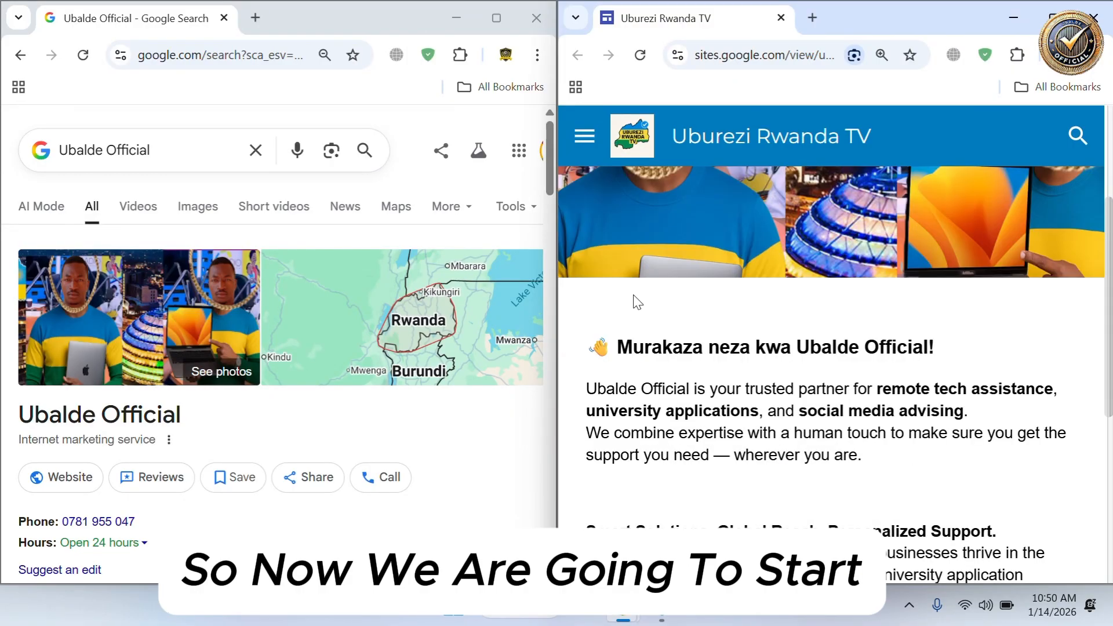
scroll(422, 385, down, 2)
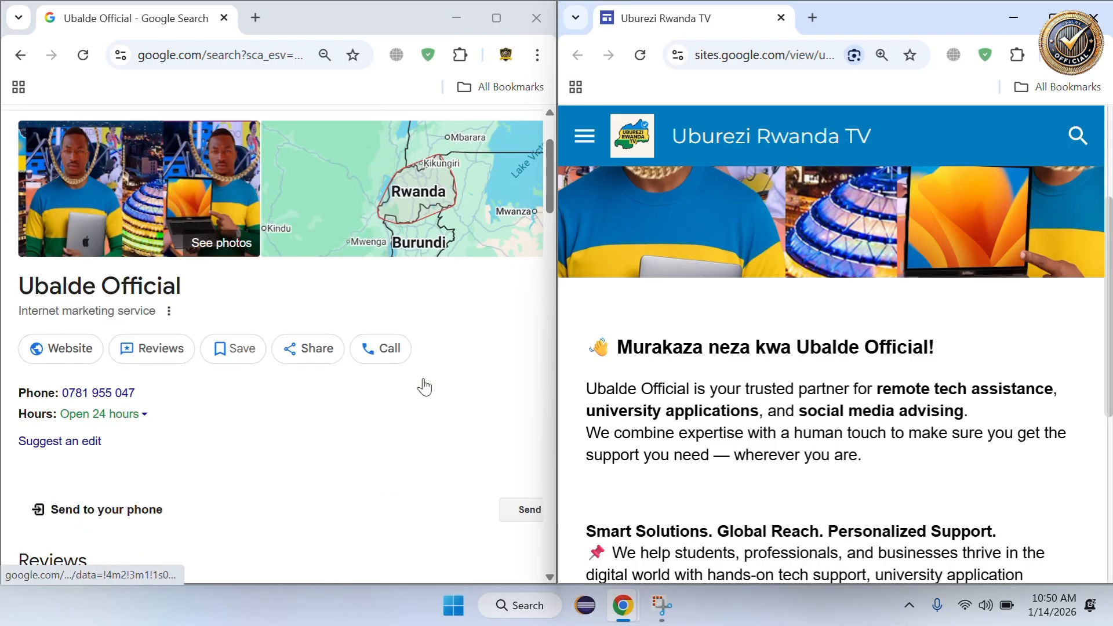
scroll(404, 264, up, 2)
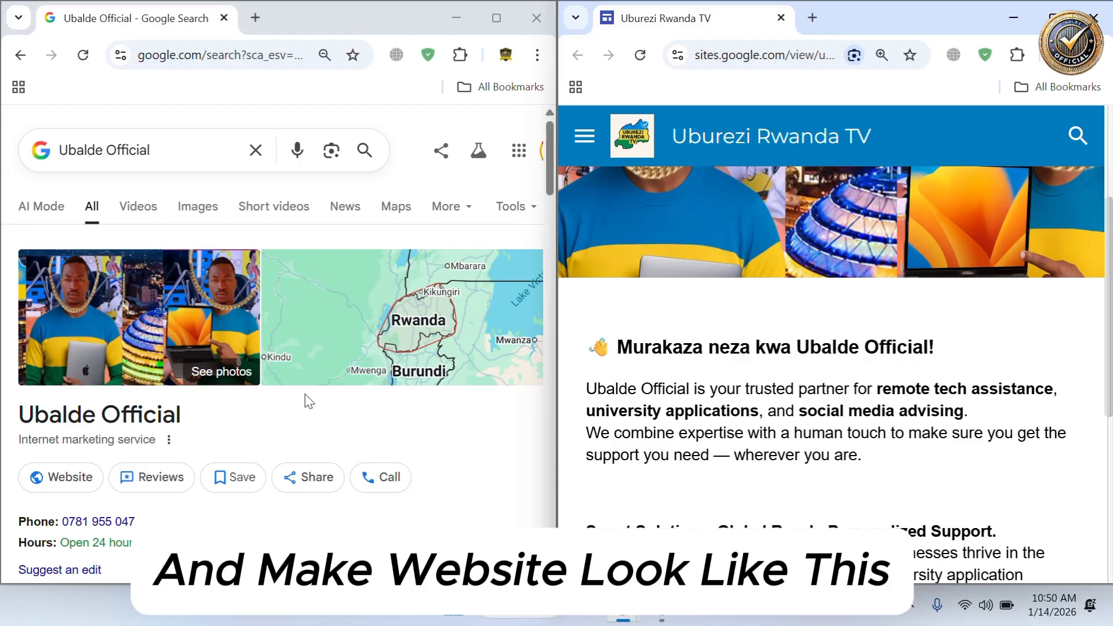
click(584, 136)
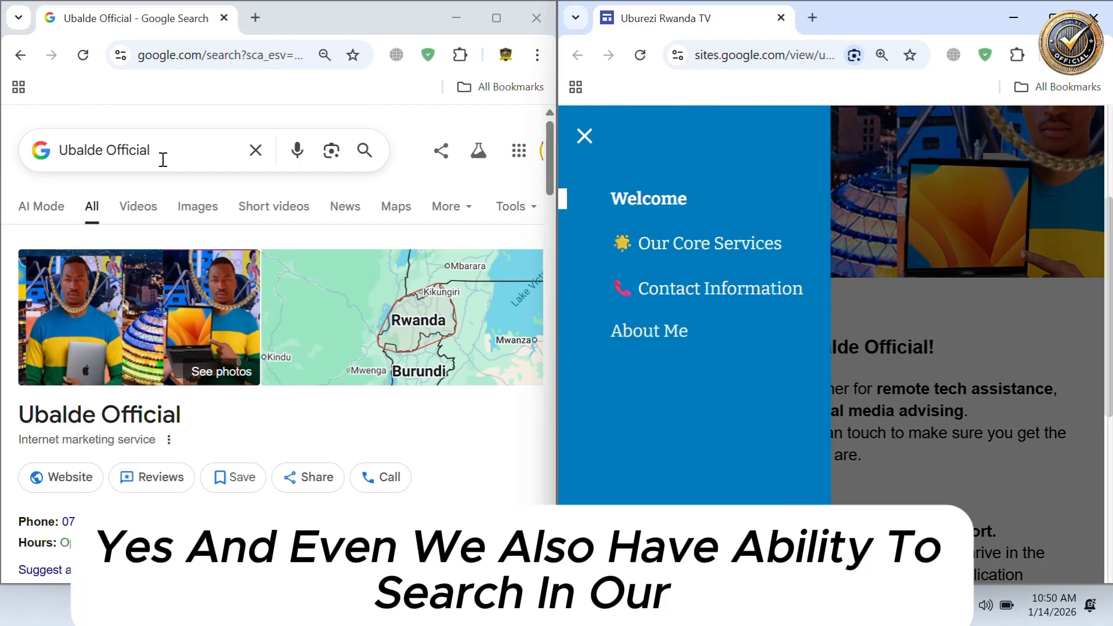
click(163, 160)
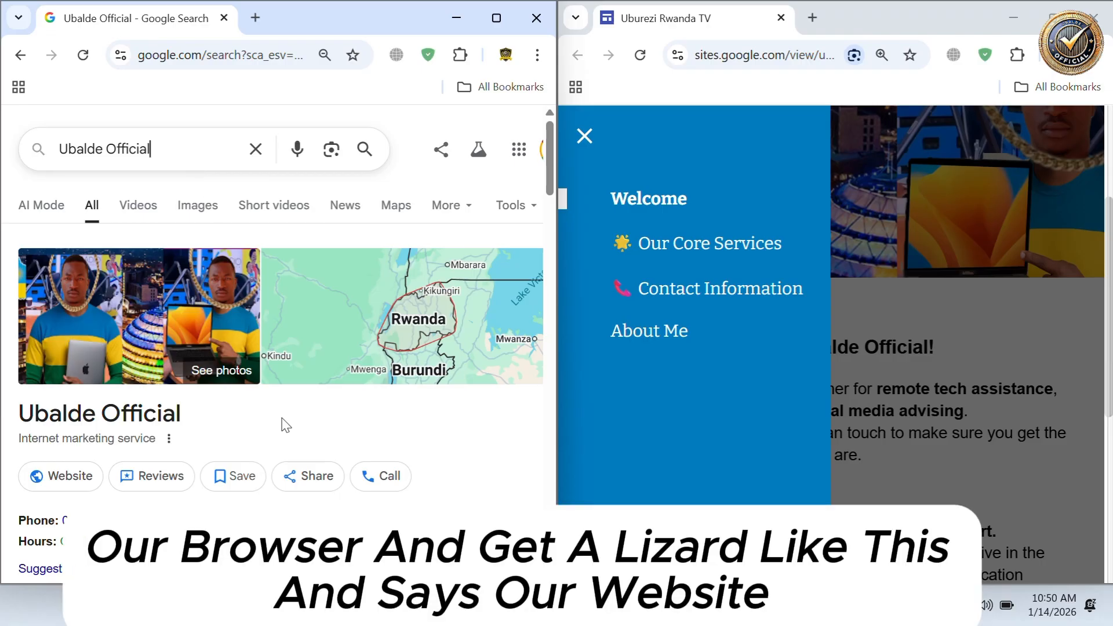
click(79, 476)
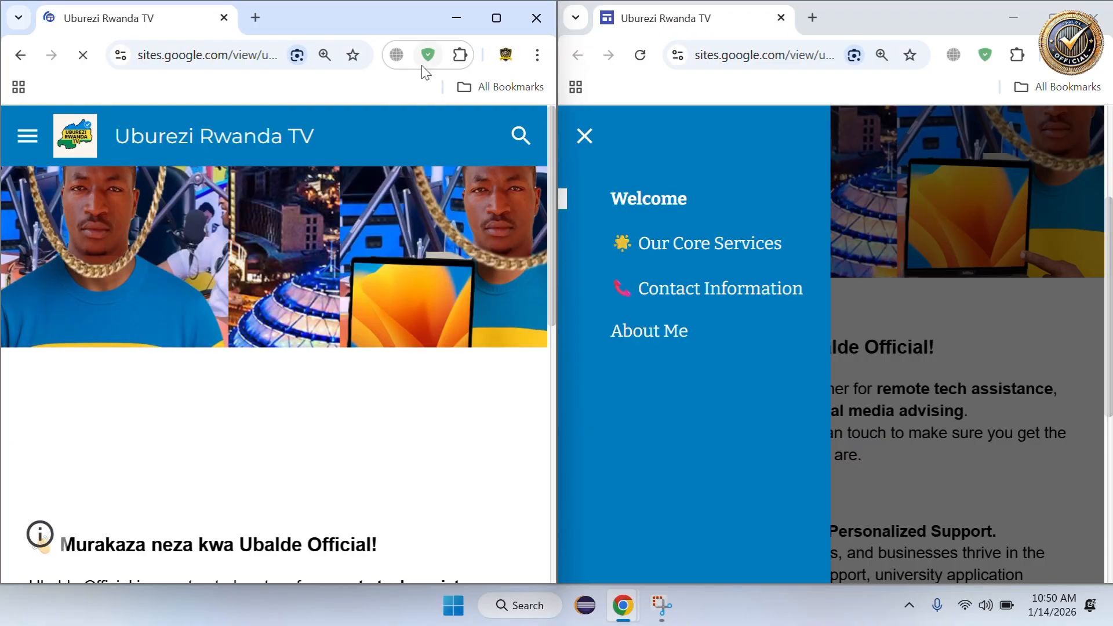
- Close both browser windows showing the example website
click(1093, 17)
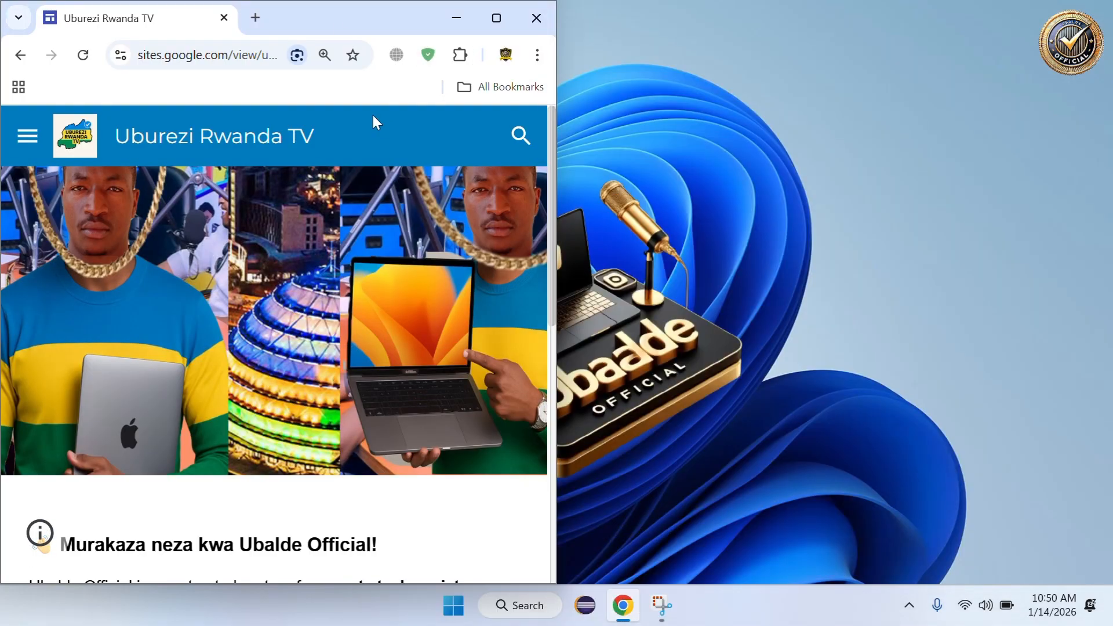
drag(337, 35, 345, 150)
click(543, 132)
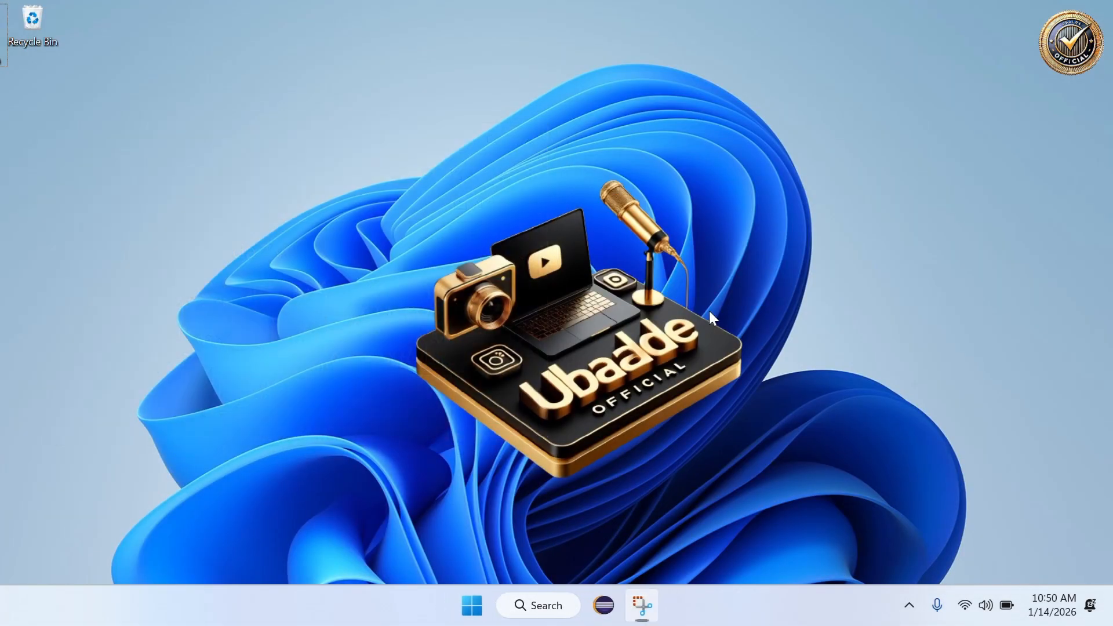
- Launch Google Chrome and maximize its window
key(super)
text(chro)
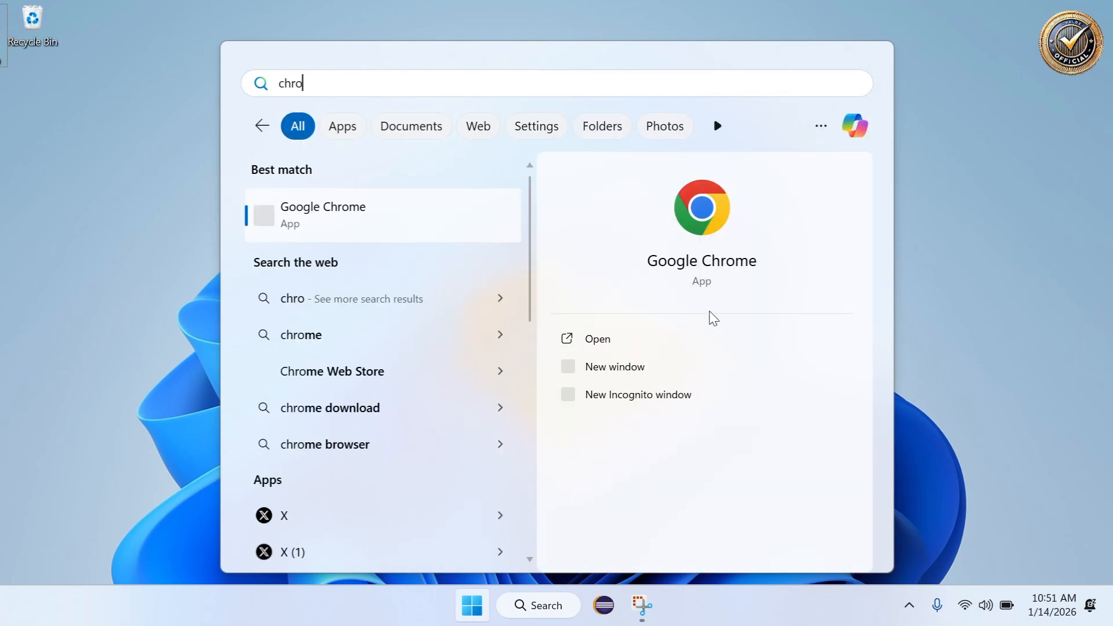
key(Return)
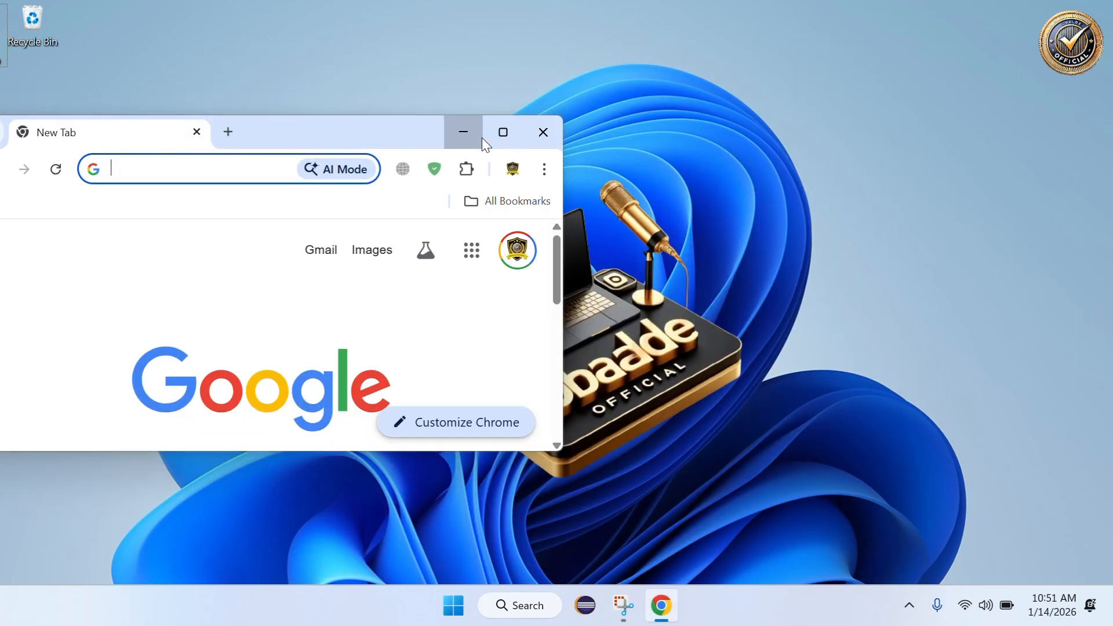
click(472, 131)
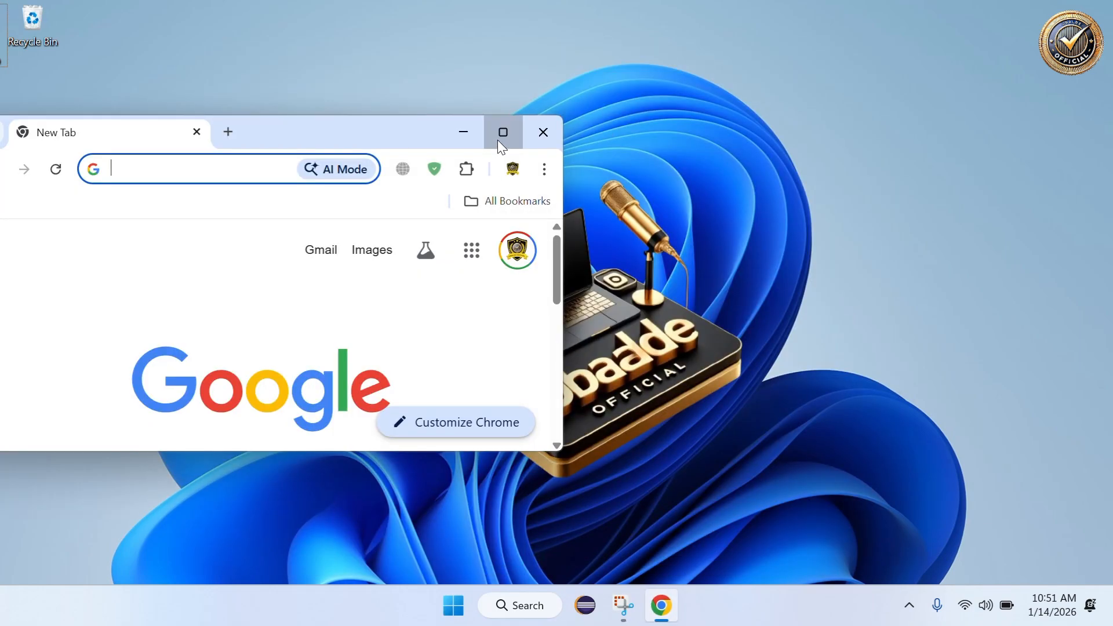
click(498, 138)
- Go to sites.google.com from the new tab page's Google search field
scroll(658, 283, up, 5)
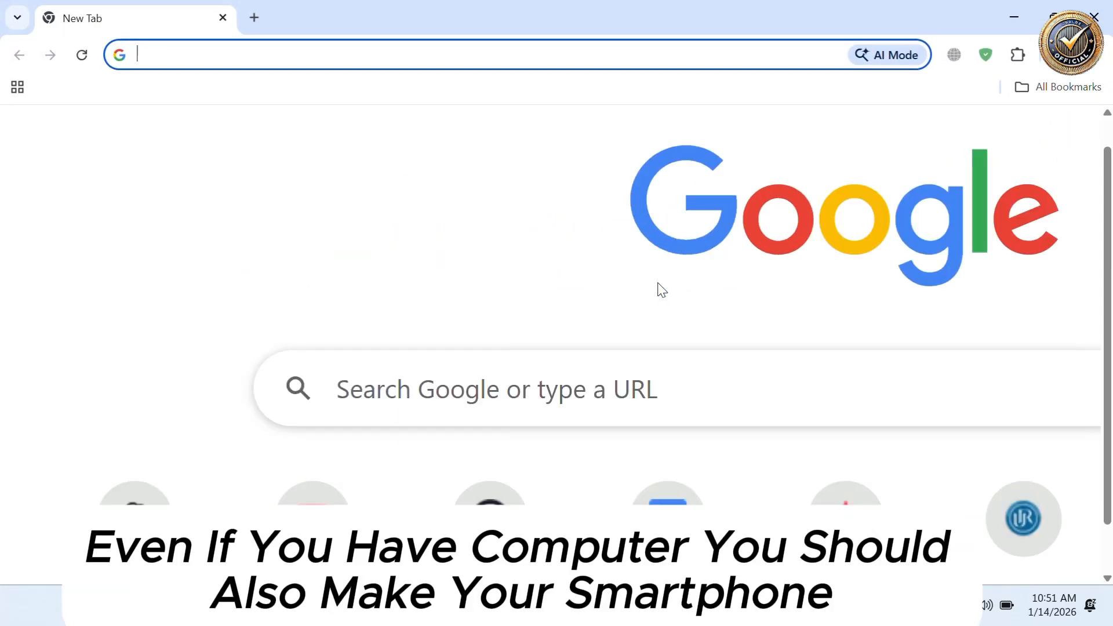
scroll(662, 290, up, 2)
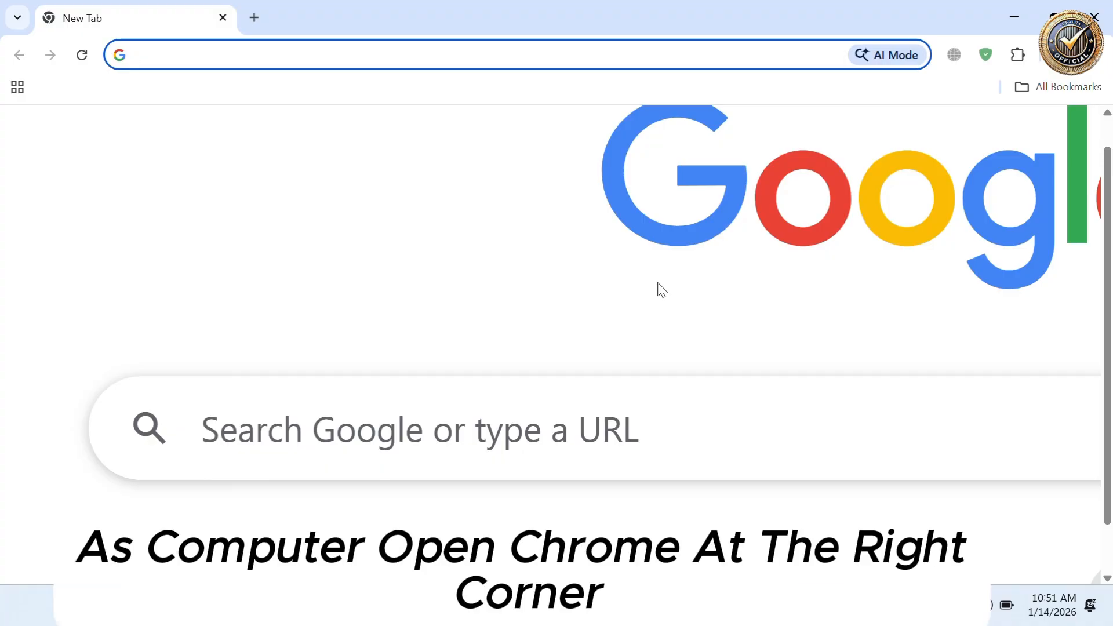
scroll(662, 288, up, 4)
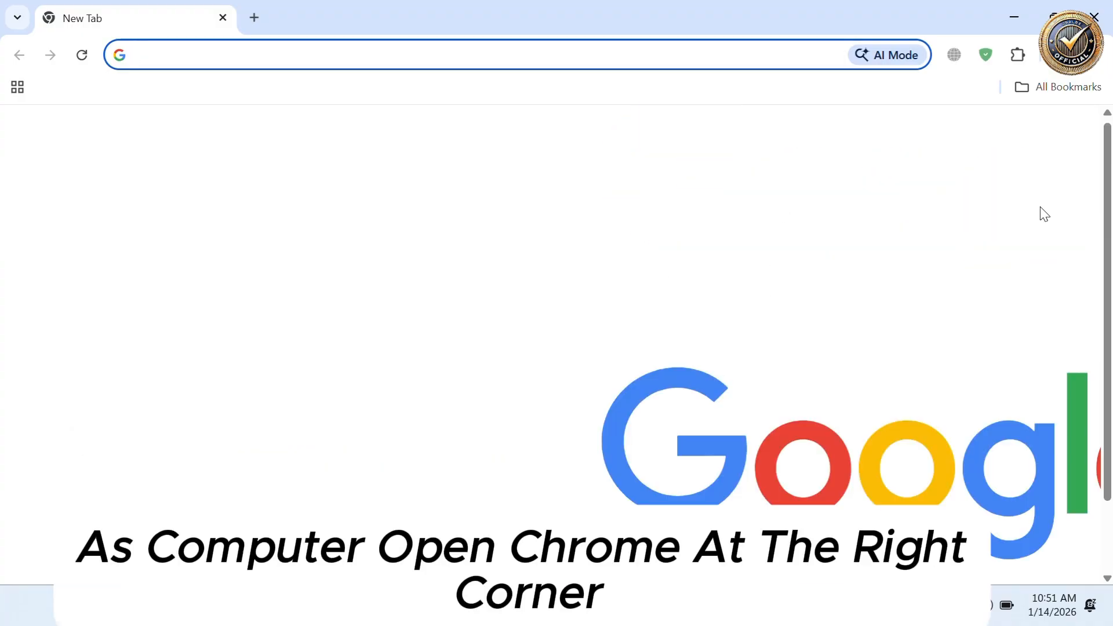
scroll(560, 432, down, 4)
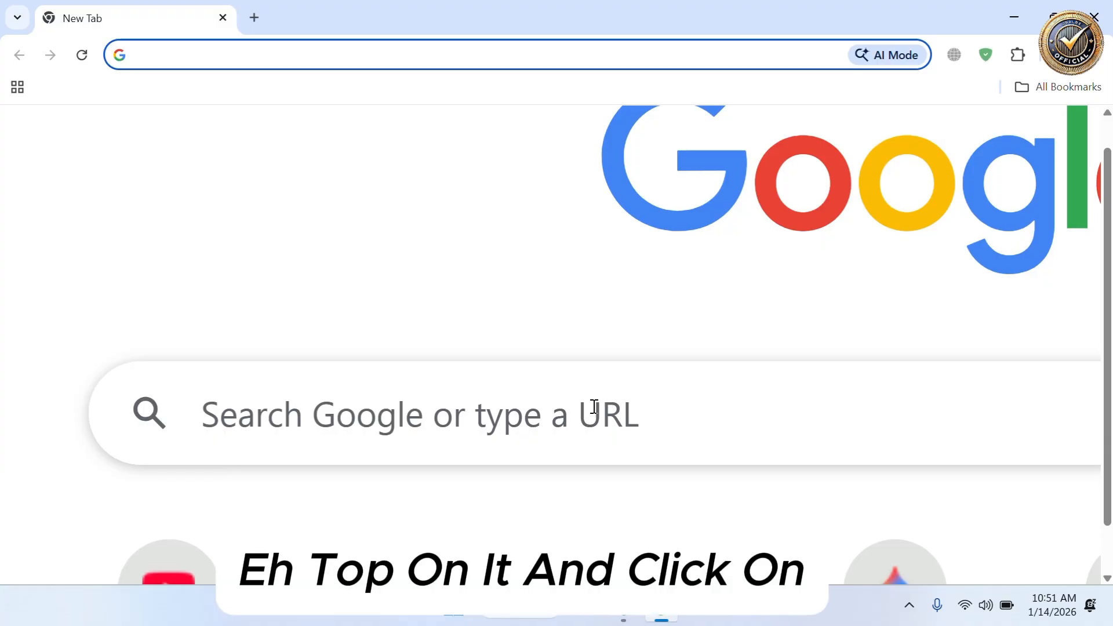
scroll(594, 406, down, 1)
scroll(557, 406, down, 2)
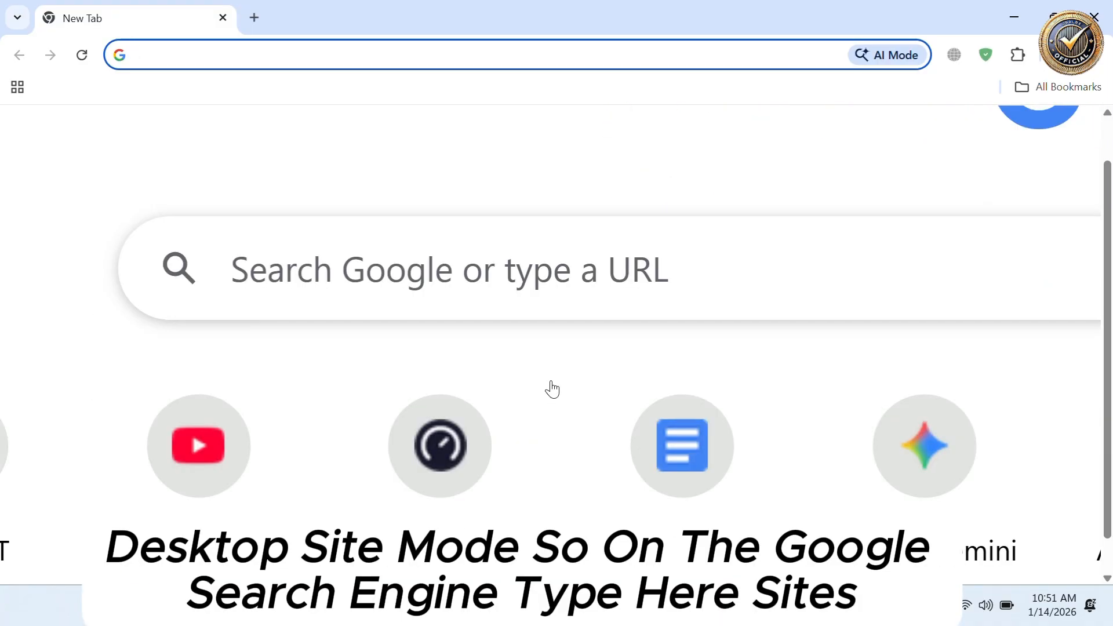
scroll(522, 261, up, 3)
scroll(521, 261, left, 2)
click(521, 261)
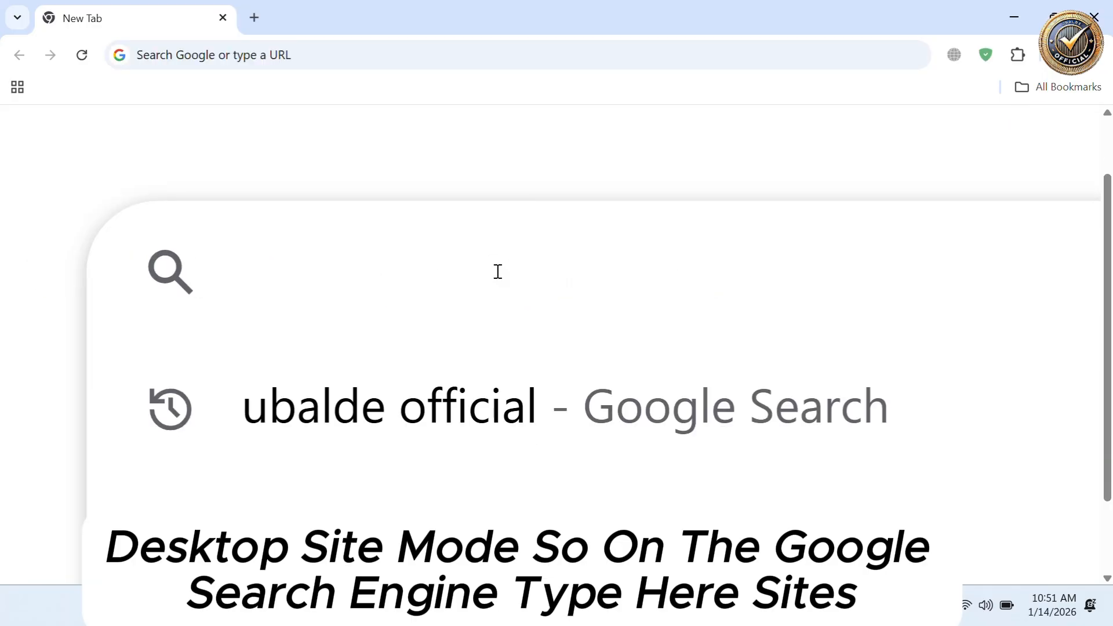
text(sites)
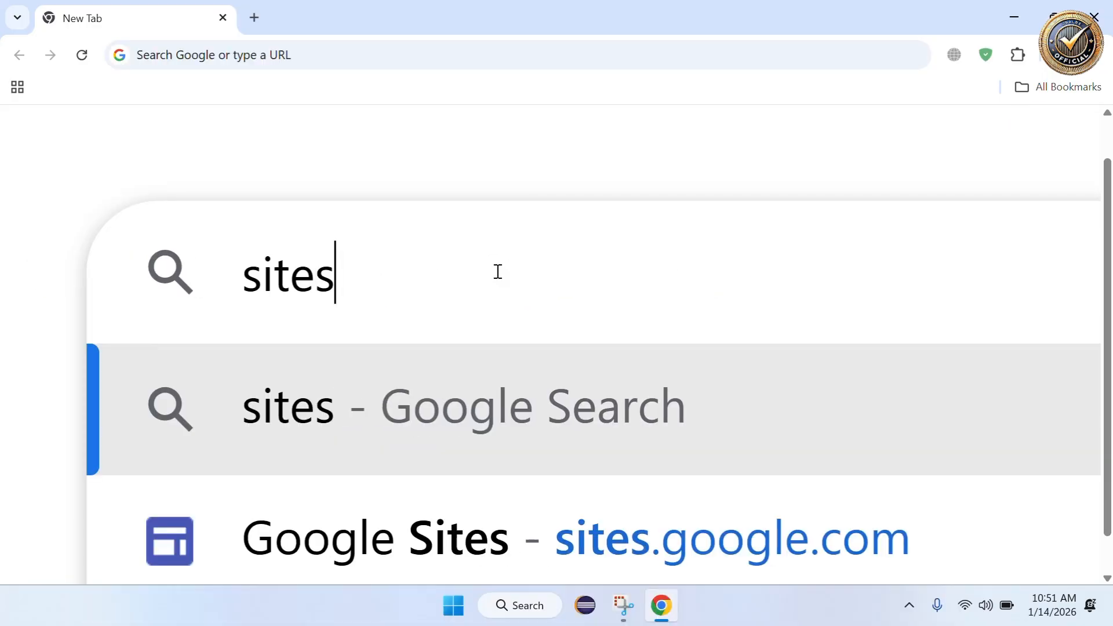
text(.google.com)
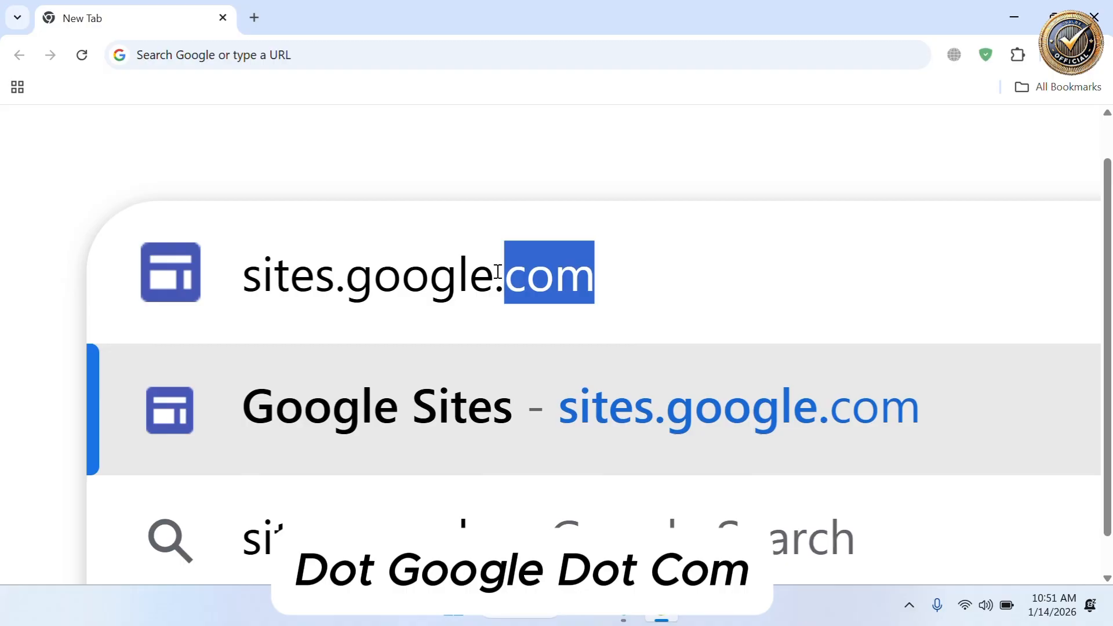
key(Return)
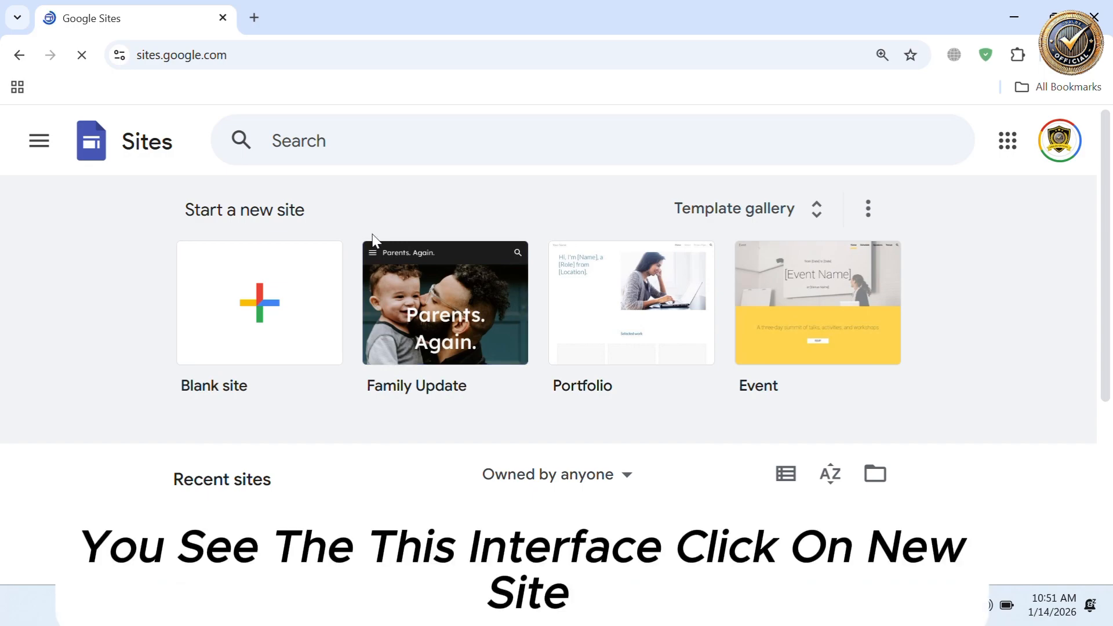
- Create a new blank site in Google Sites
scroll(373, 234, up, 5)
scroll(373, 234, left, 4)
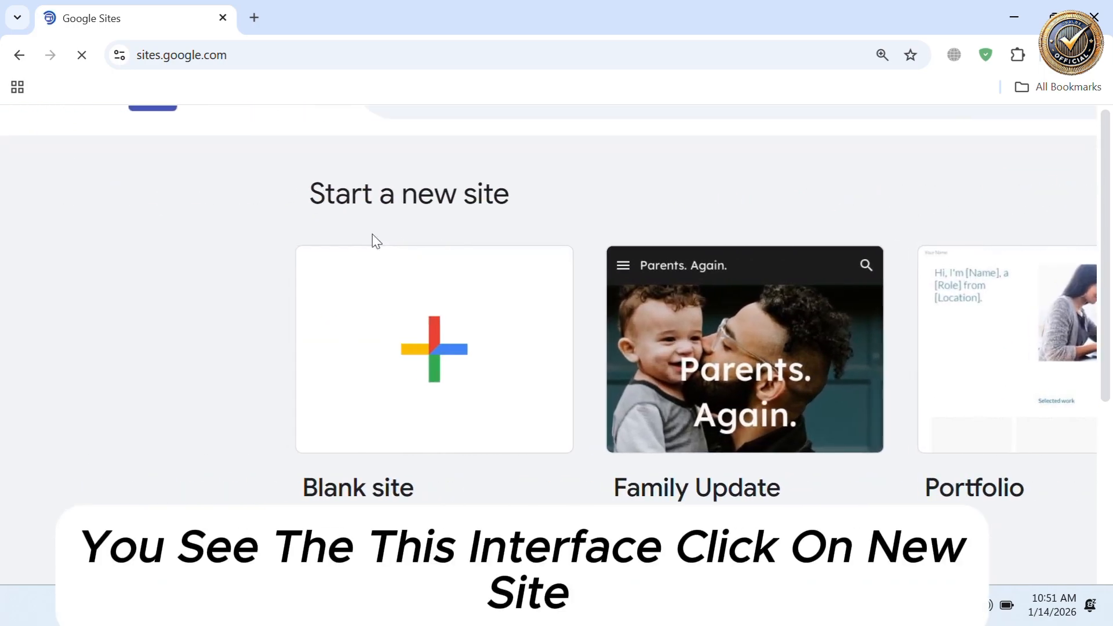
click(438, 338)
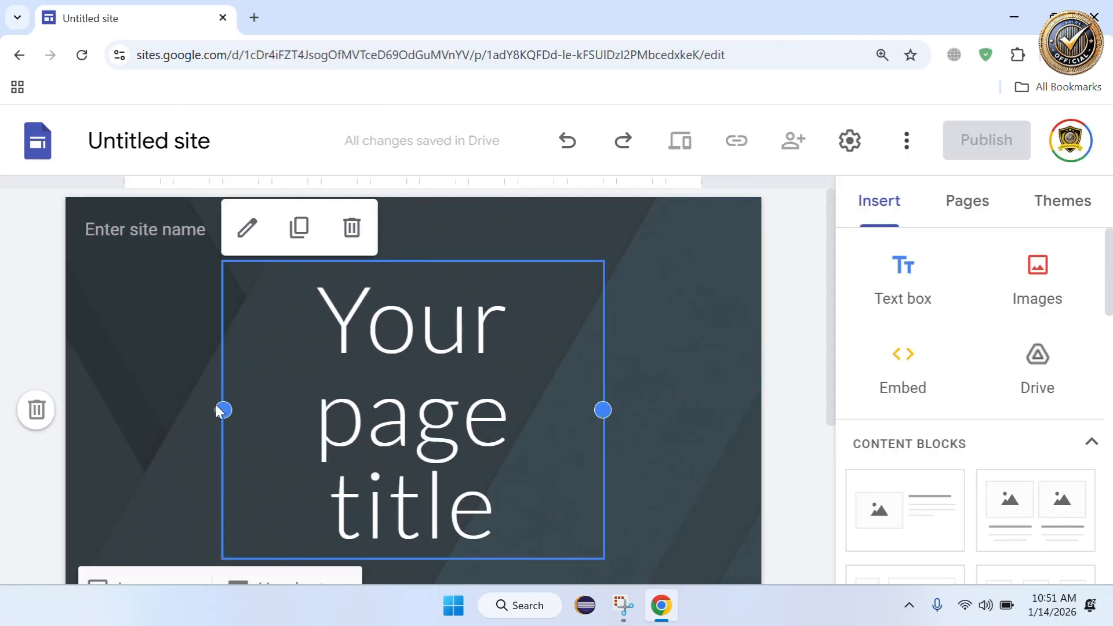
- Try to set the page title's font size to 12
drag(225, 409, 203, 384)
click(373, 322)
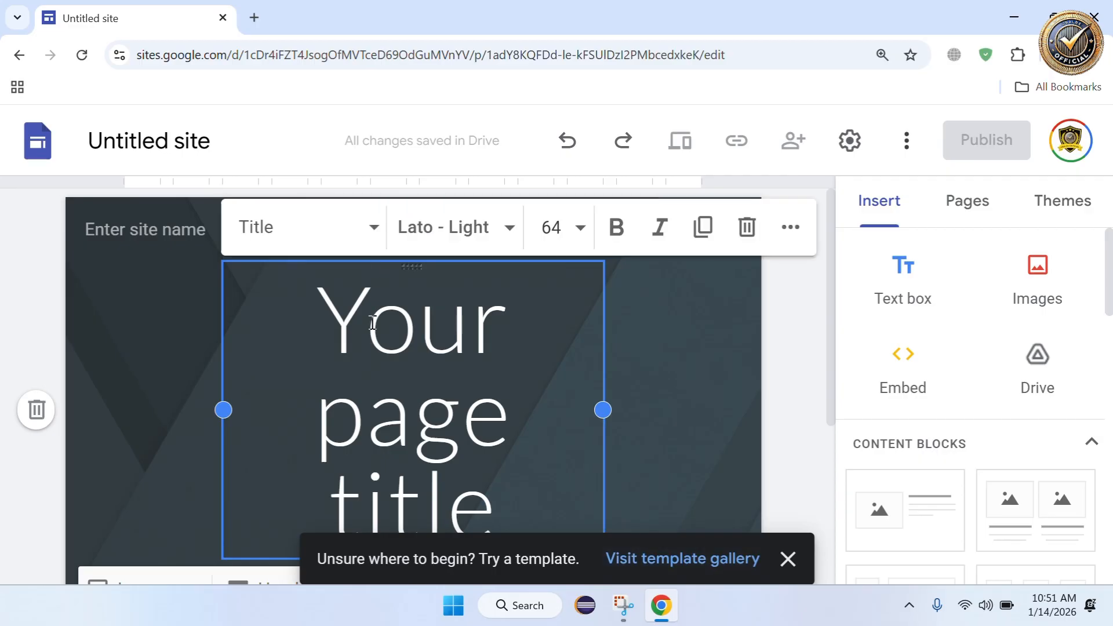
click(565, 230)
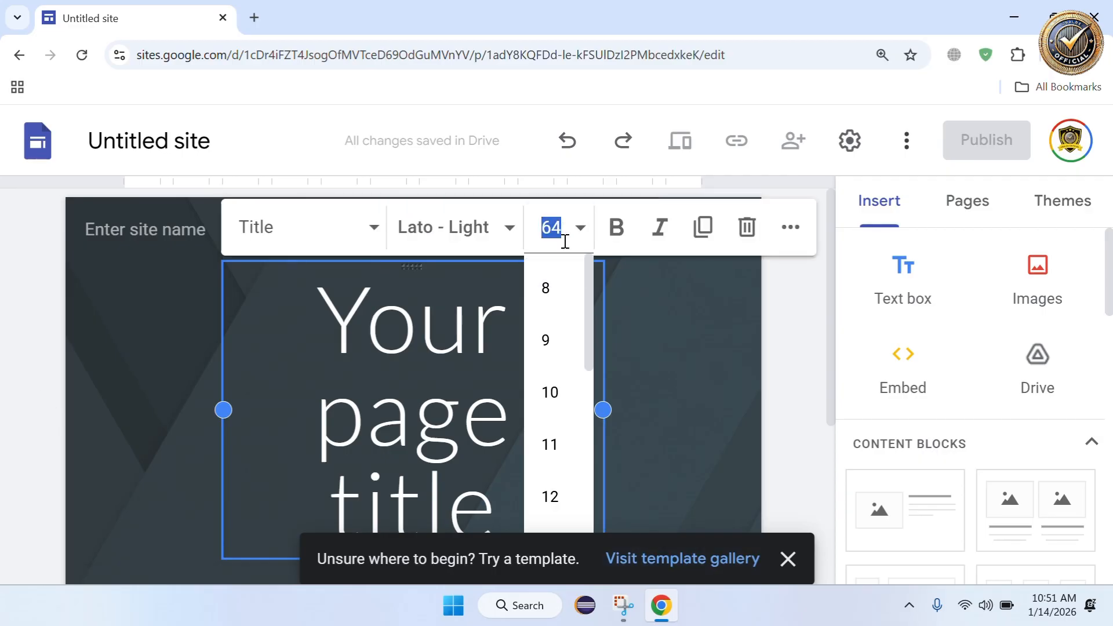
click(551, 493)
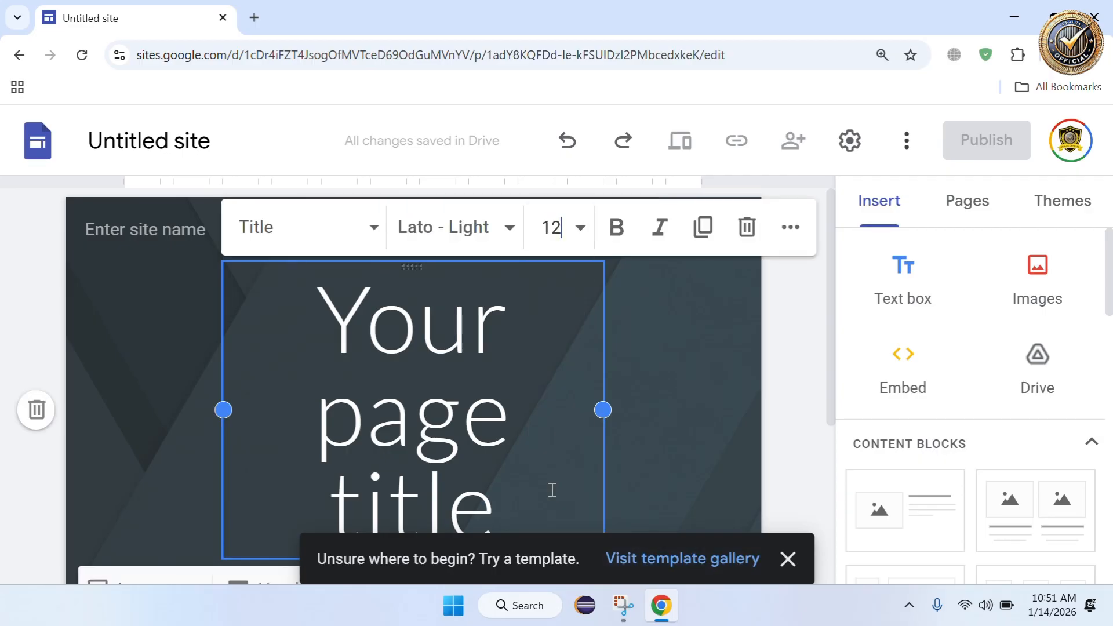
- Dismiss the template gallery suggestion and set the page zoom to 110%
click(787, 558)
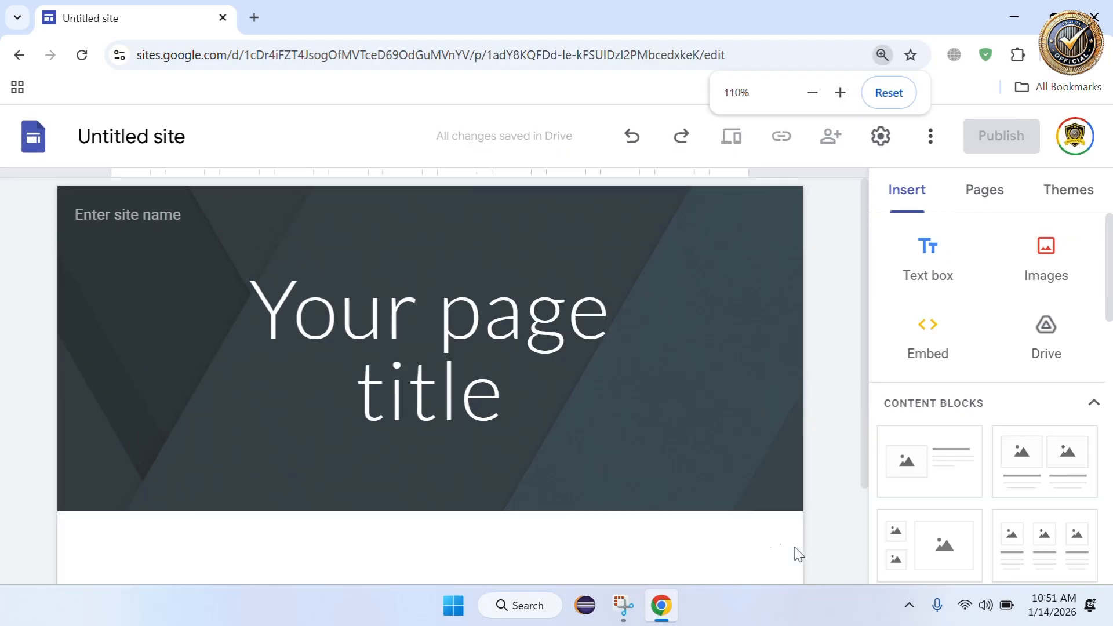
key(ctrl+plus)
scroll(698, 474, down, 2)
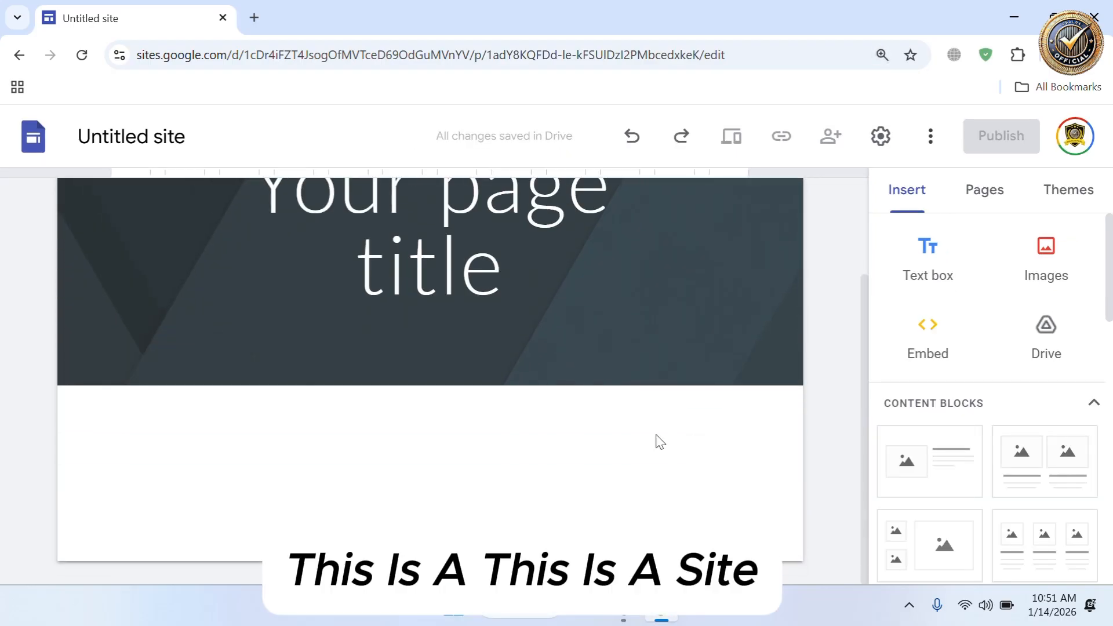
scroll(659, 442, up, 2)
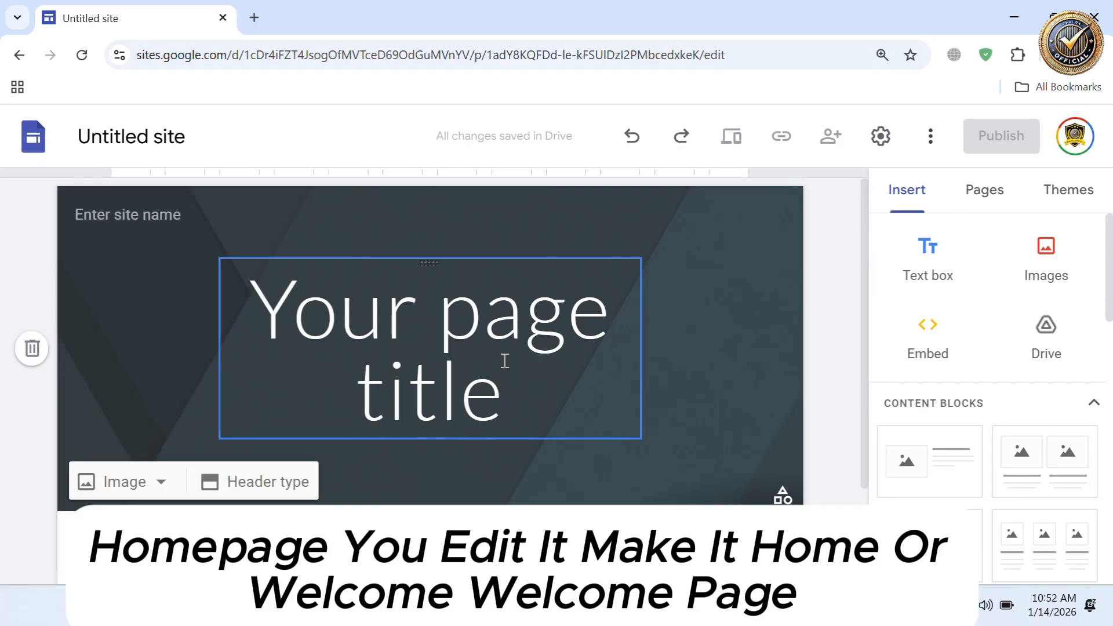
- Replace the placeholder page title in the header with "Welcome Page"
click(505, 360)
key(ctrl+a)
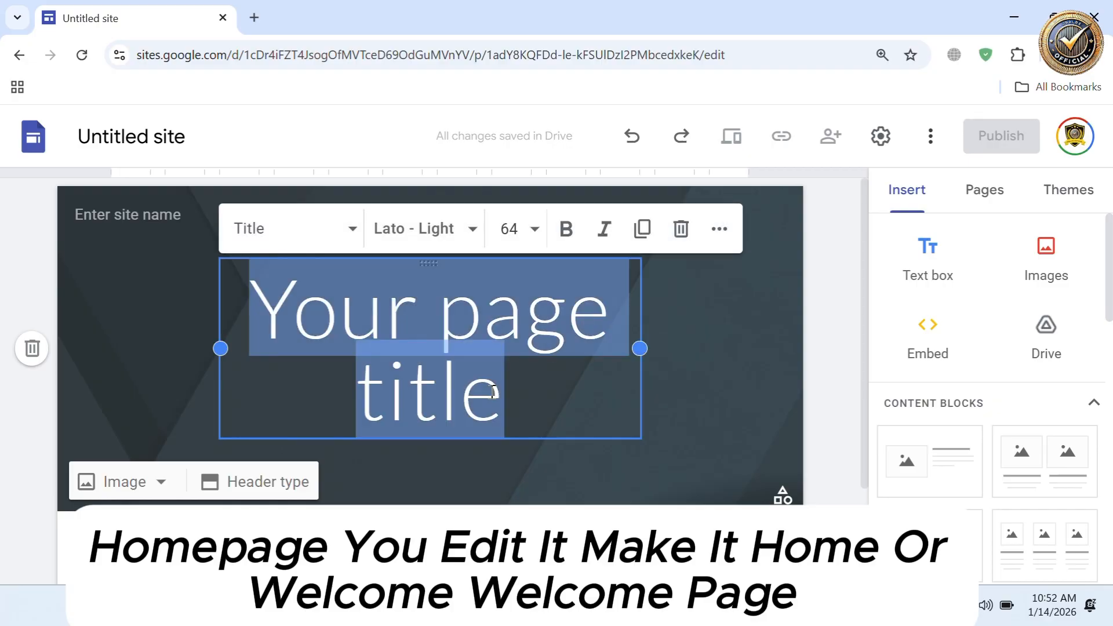
key(BackSpace)
text(W)
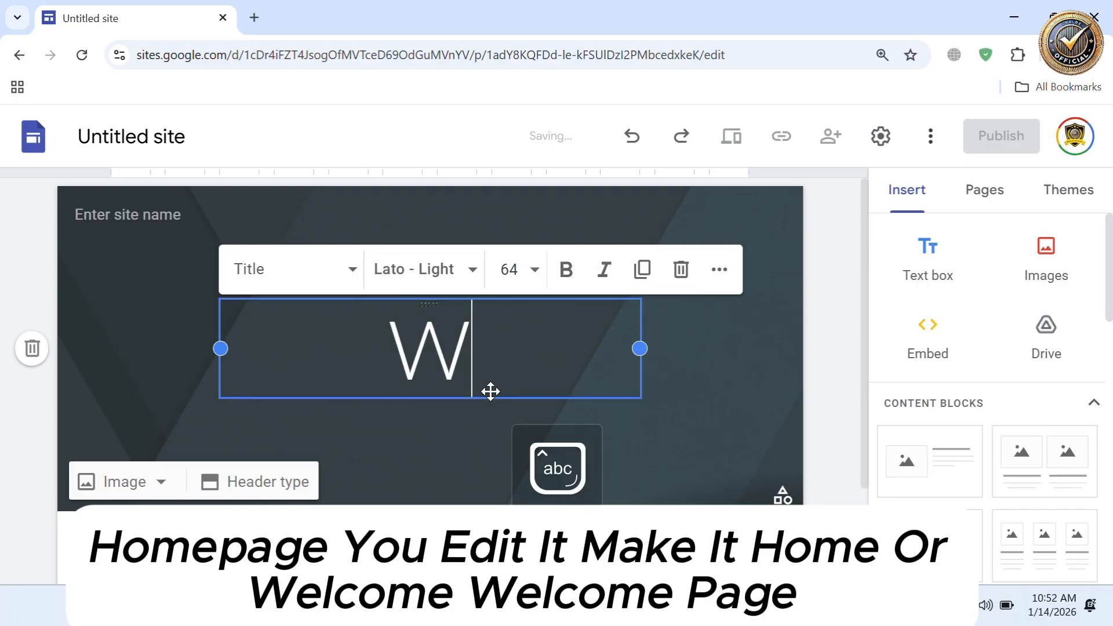
text(elcome )
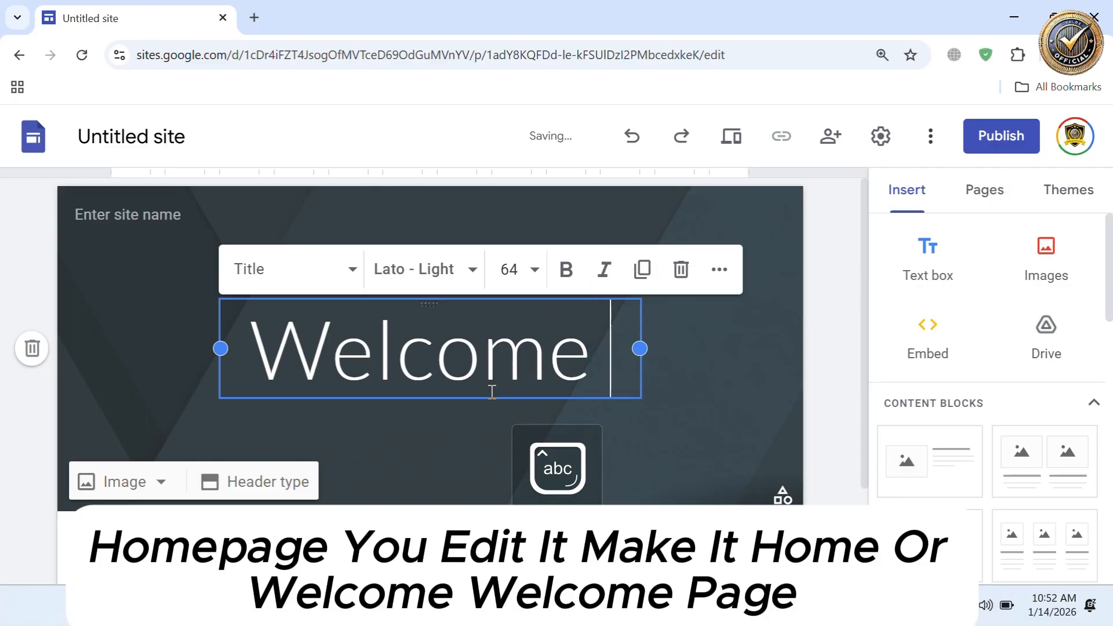
text(Pgae)
key(BackSpace)
key(BackSpace)
key(BackSpace)
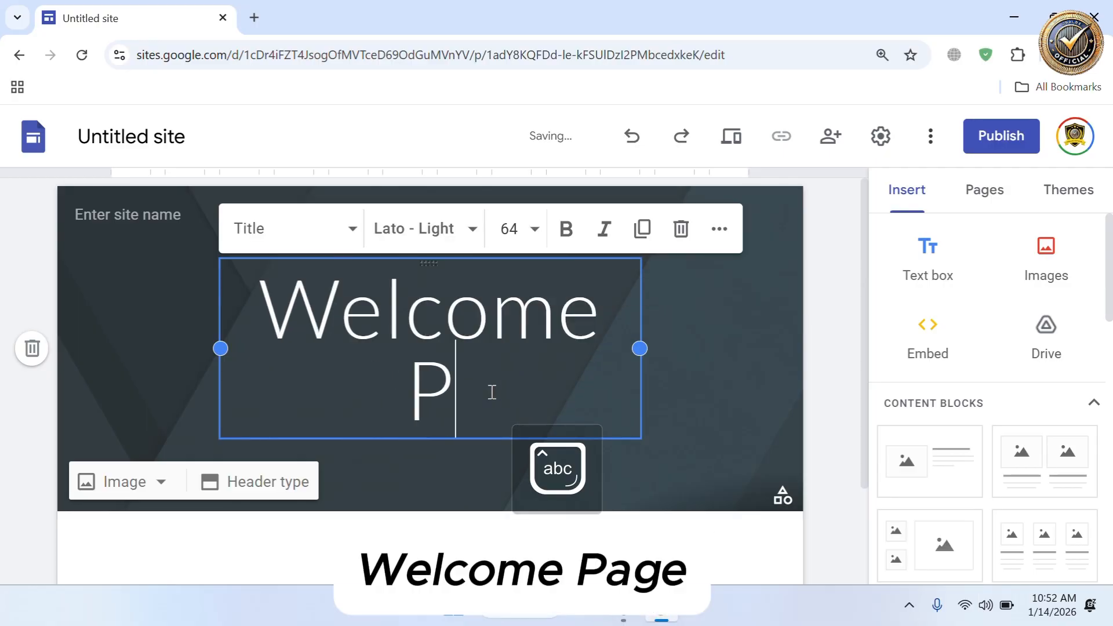
text(age)
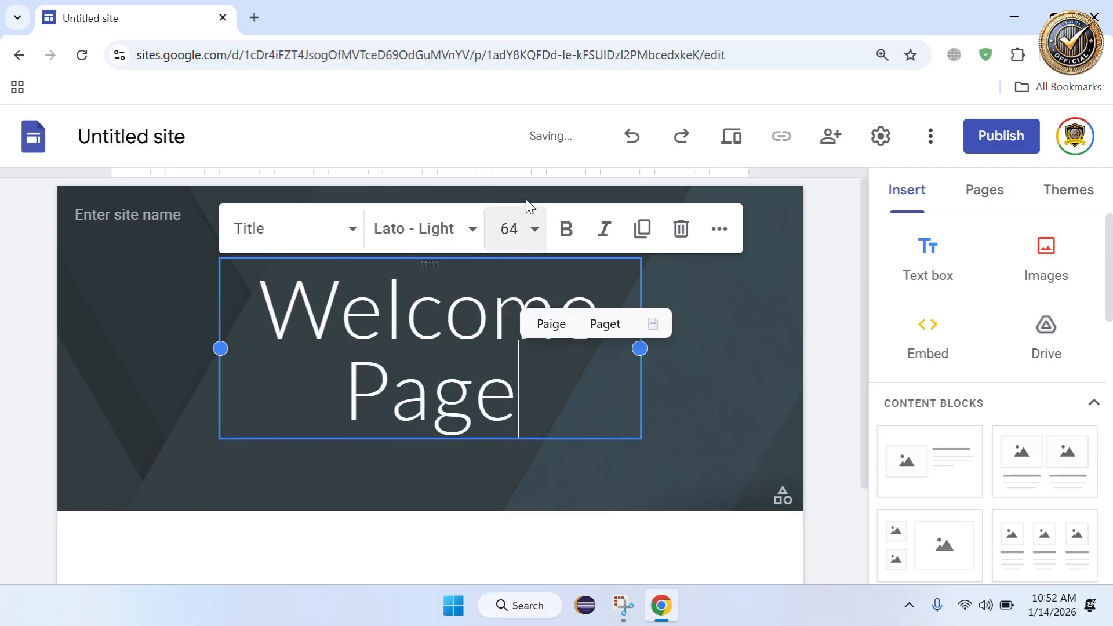
- Try to set the "Welcome Page" title's font size to 36
click(531, 228)
scroll(510, 417, down, 5)
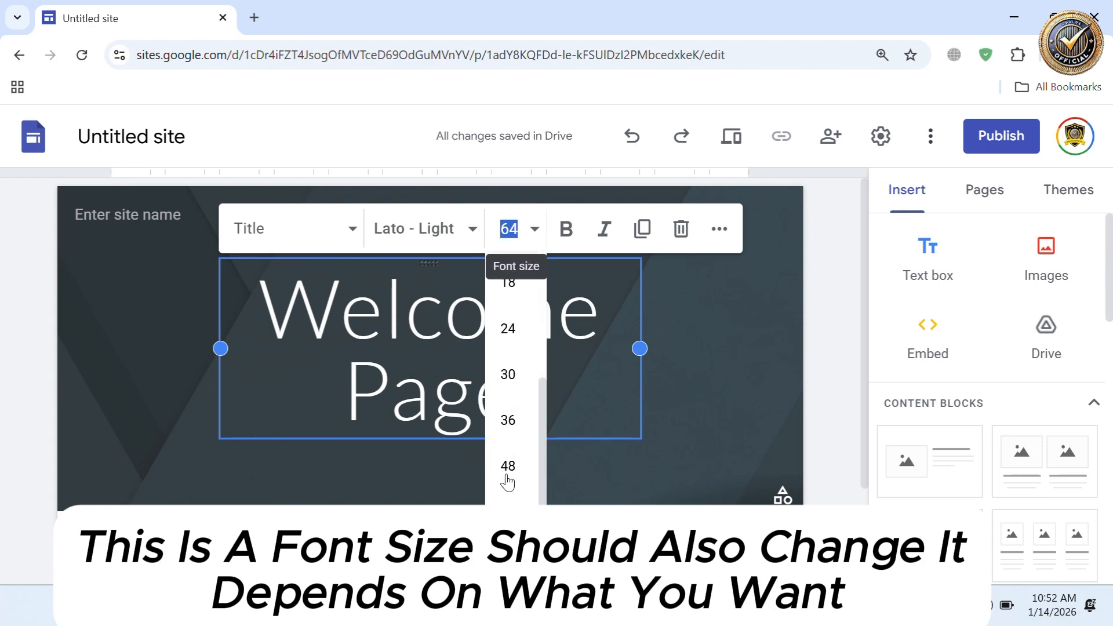
click(509, 418)
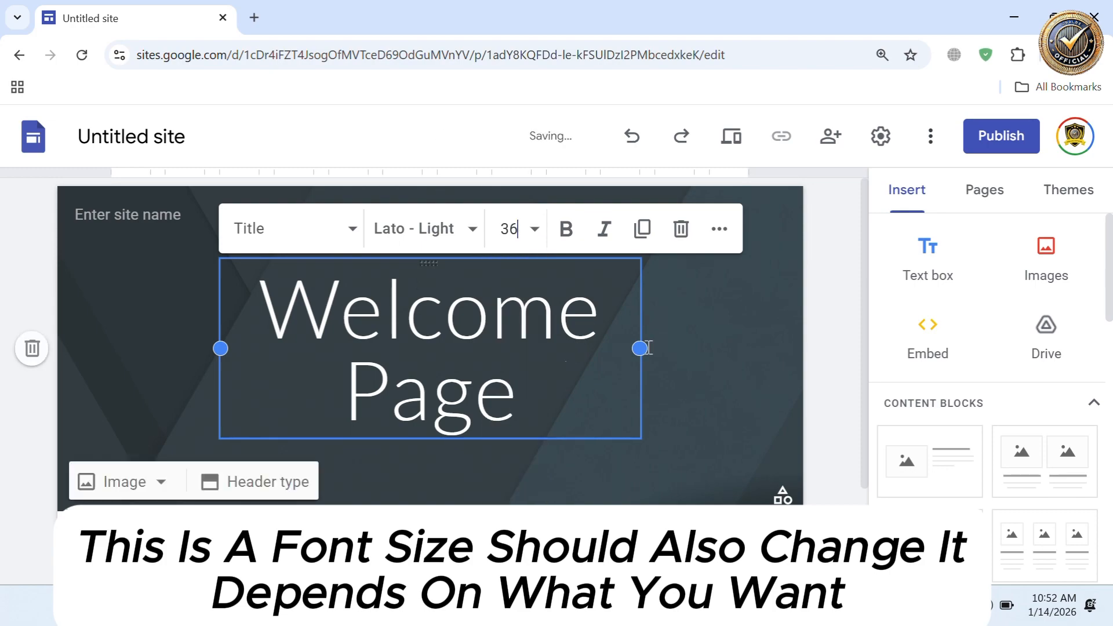
click(690, 367)
click(430, 356)
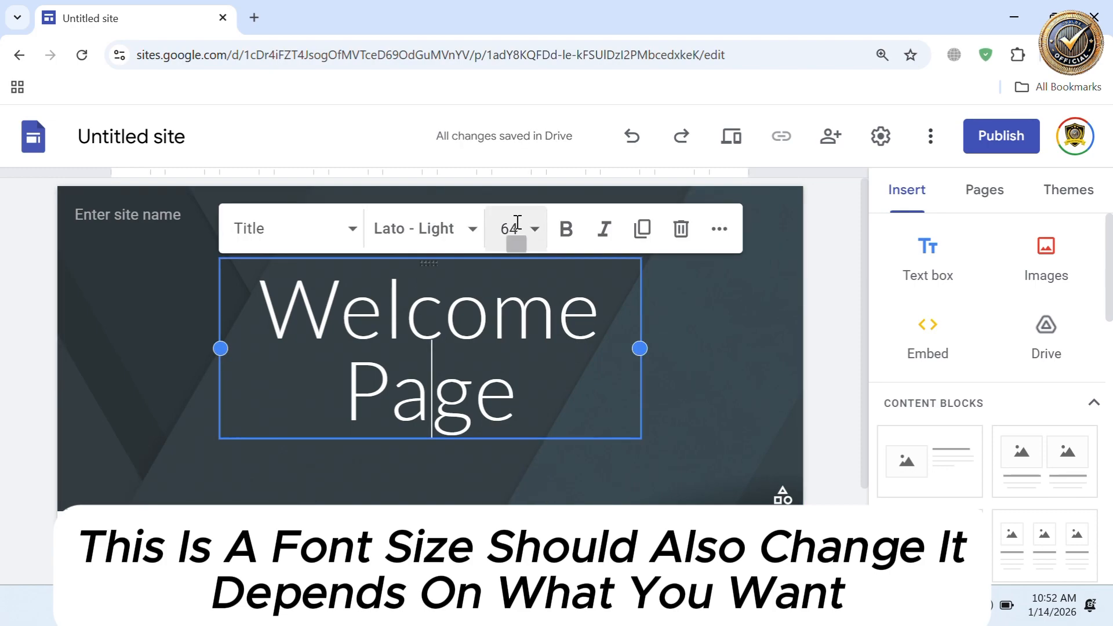
click(517, 222)
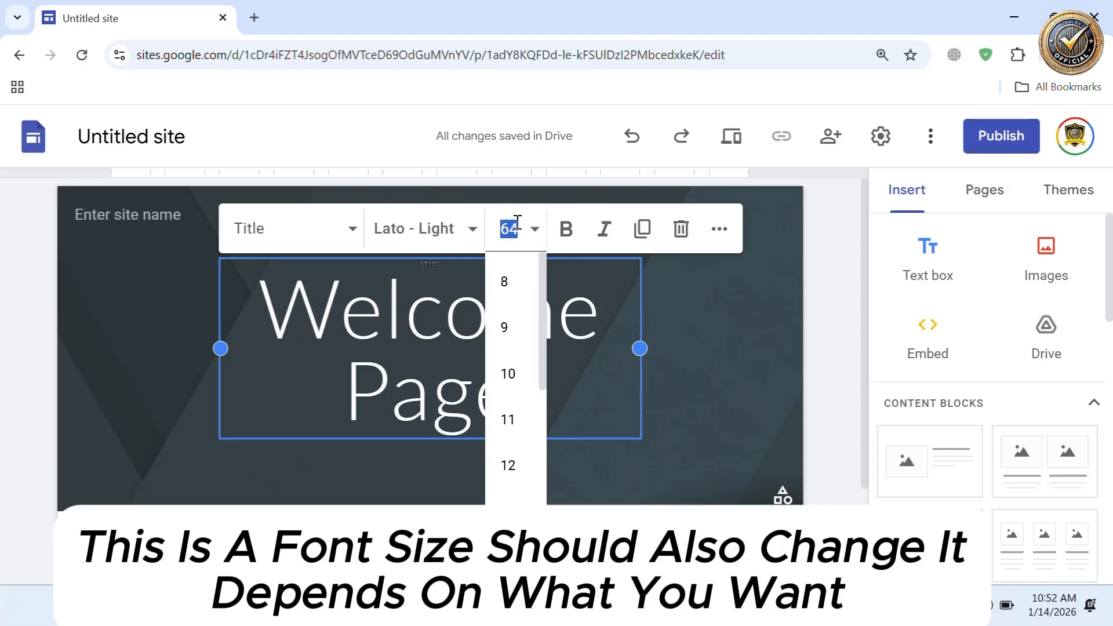
click(703, 339)
double_click(703, 336)
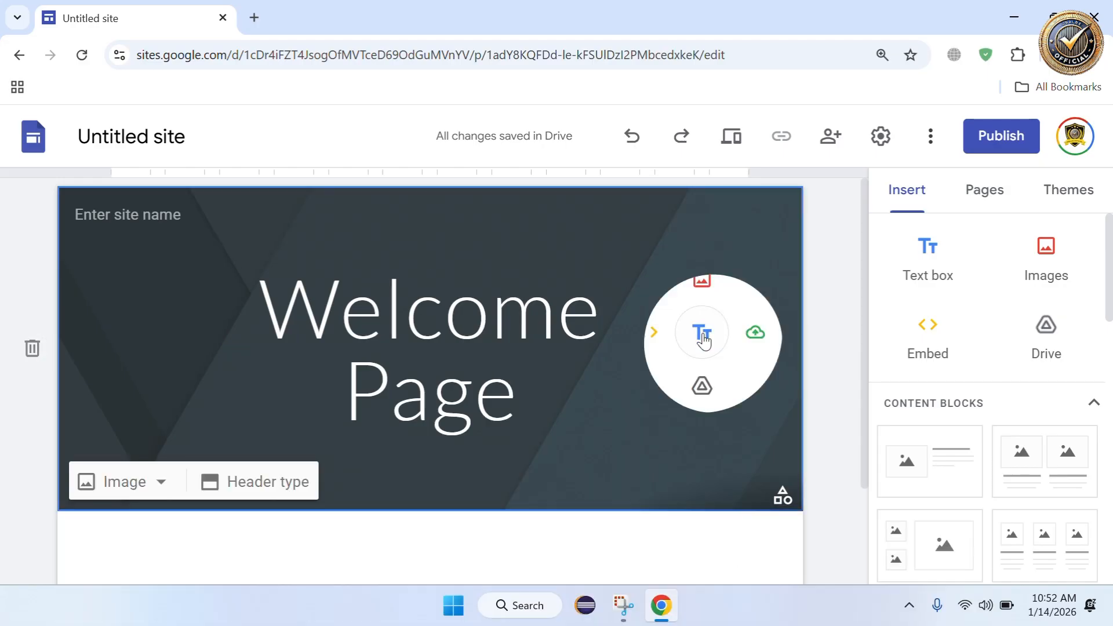
click(548, 393)
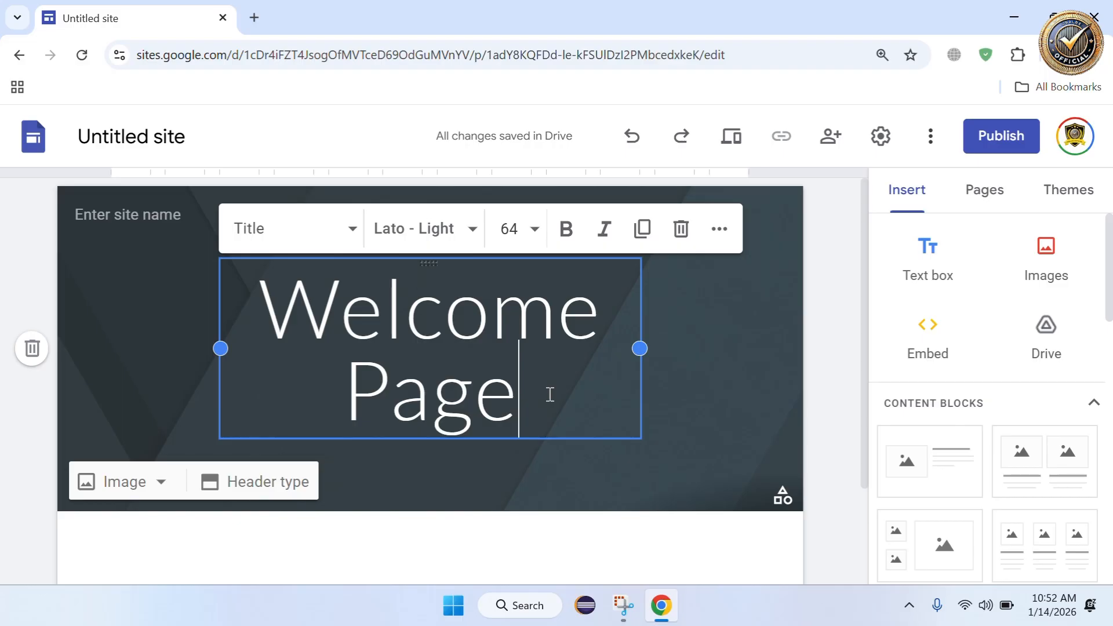
- Reduce the browser's page zoom by one level and select the "Welcome Page" title box
key(ctrl+minus)
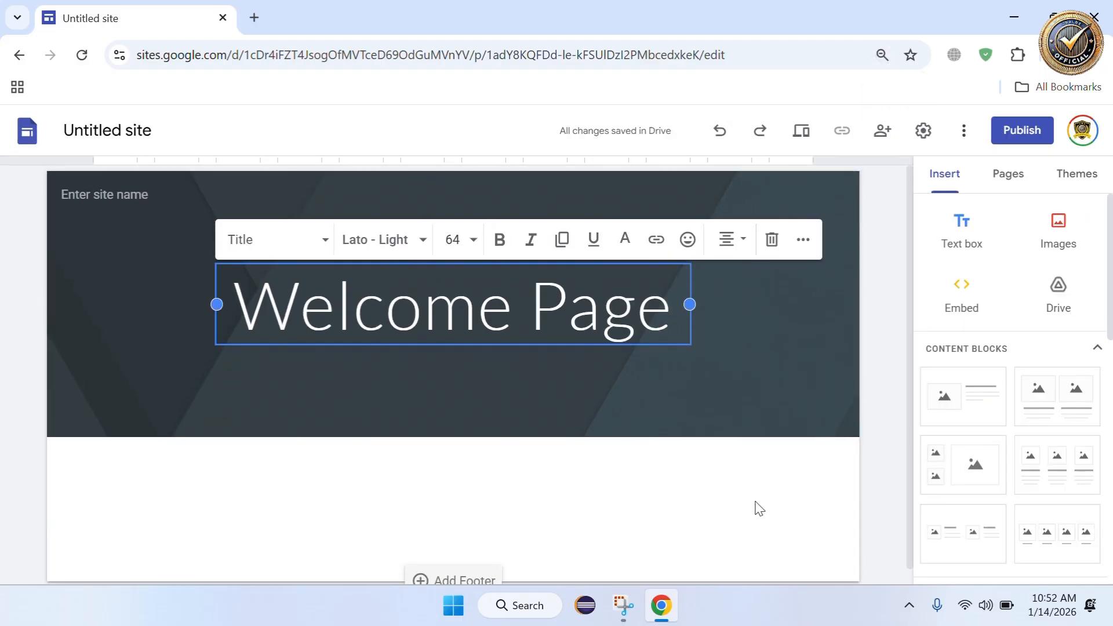
click(915, 447)
click(526, 322)
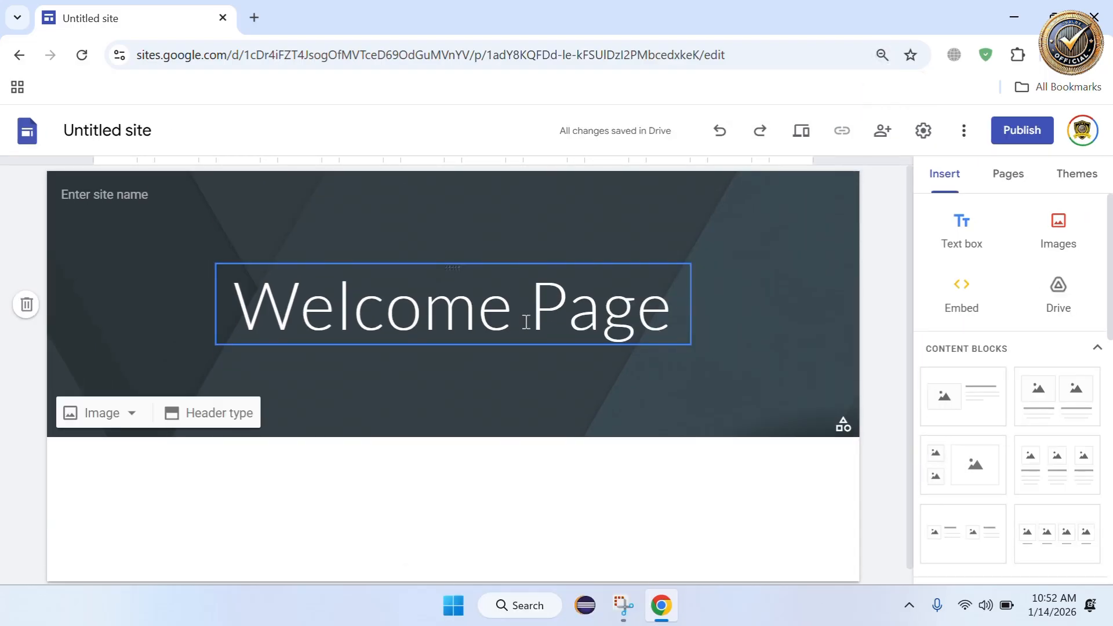
click(526, 322)
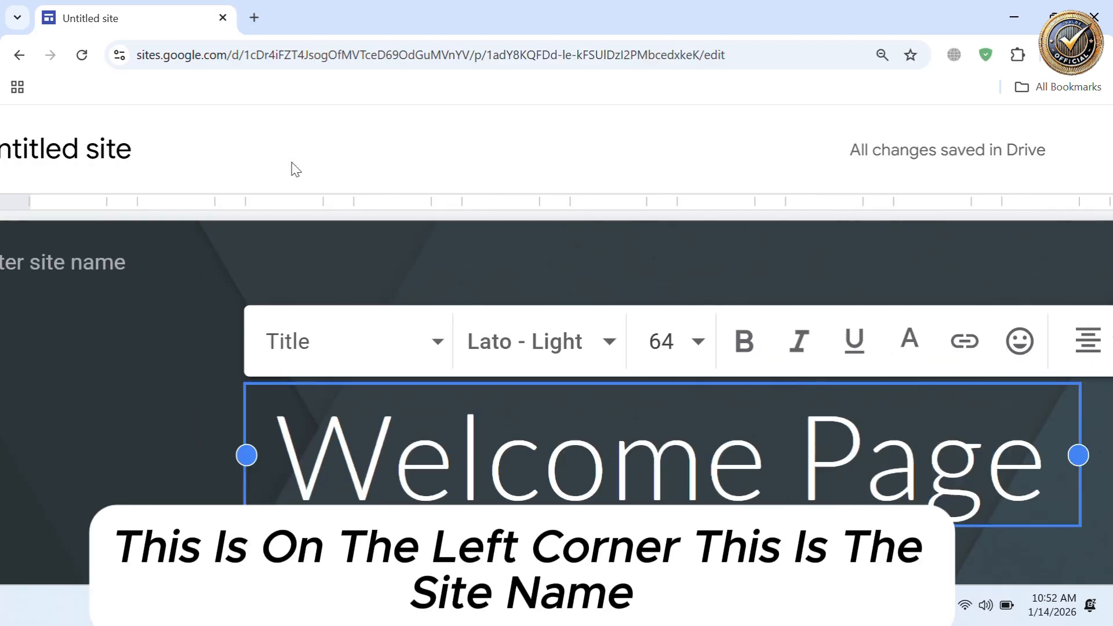
- Rename the untitled site document as "ubaldetech"
scroll(296, 170, left, 2)
scroll(296, 170, up, 2)
scroll(295, 169, left, 1)
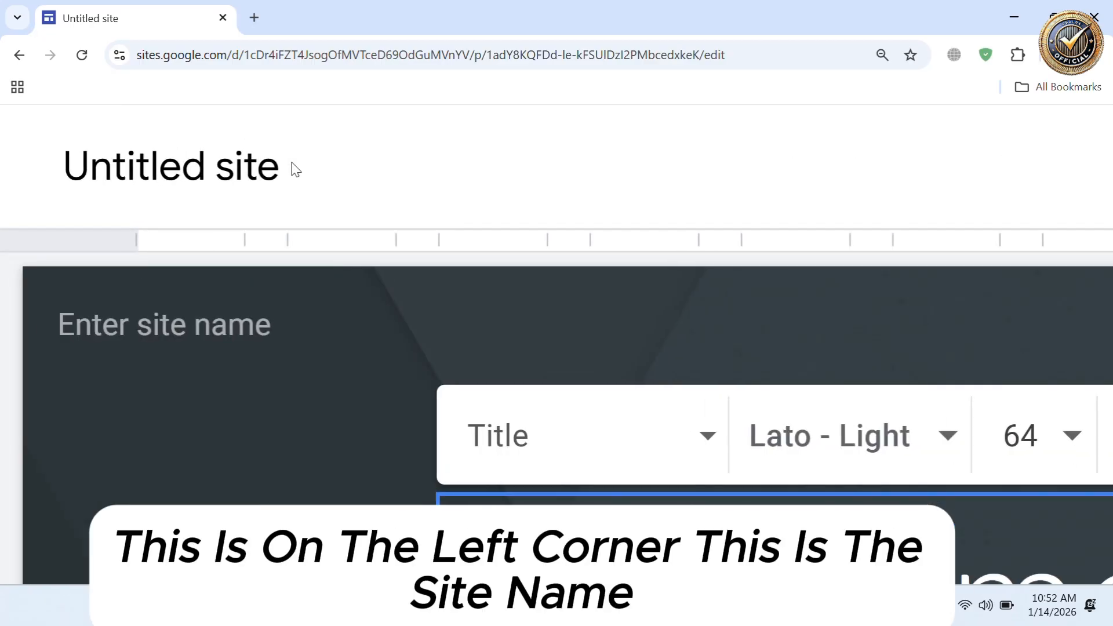
click(295, 169)
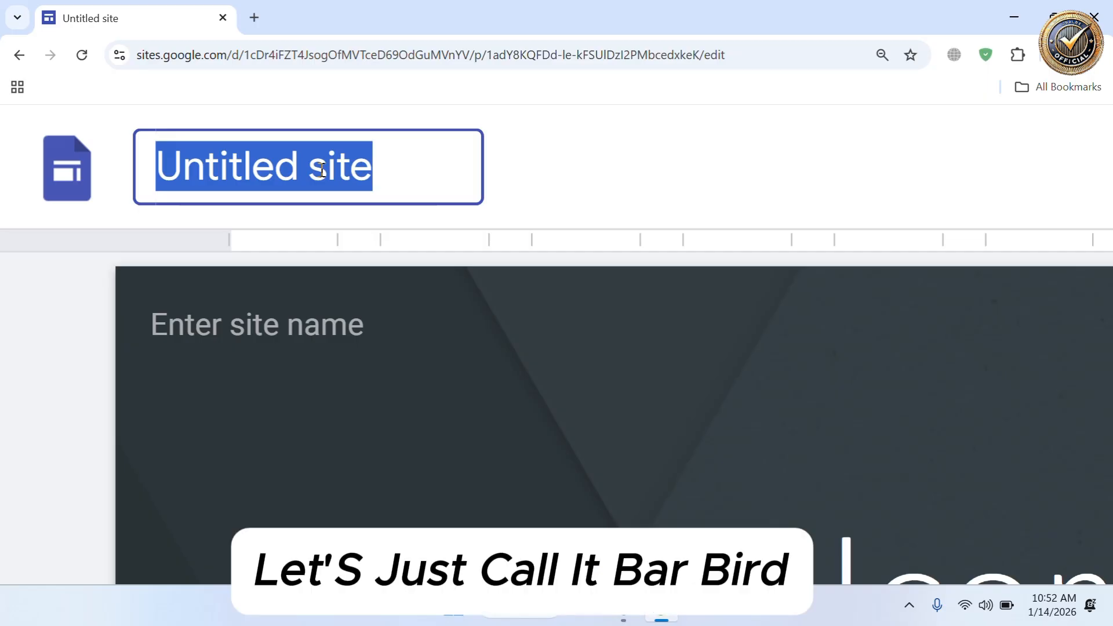
text(ubalde)
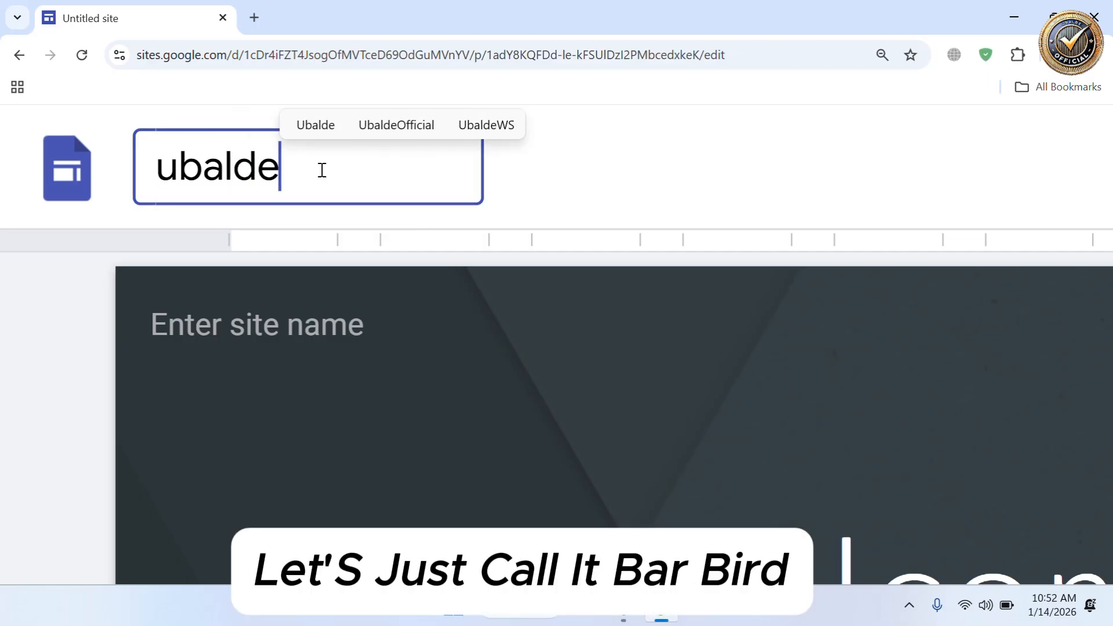
text(tech)
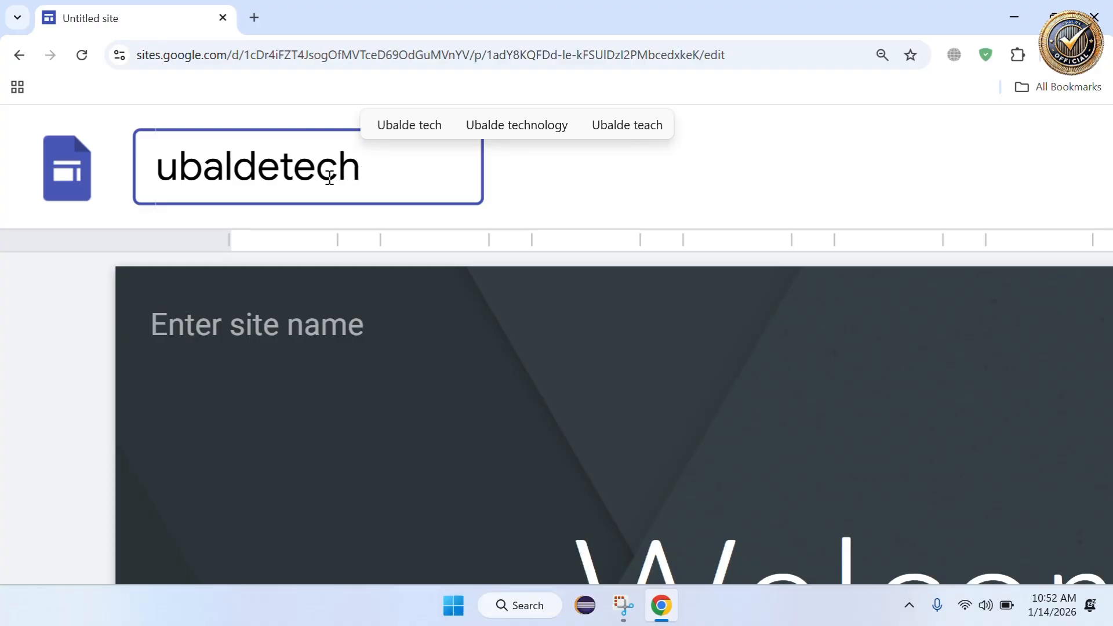
- Fill in the site name in the page header as "ubaldetech"
mouse_move(263, 341)
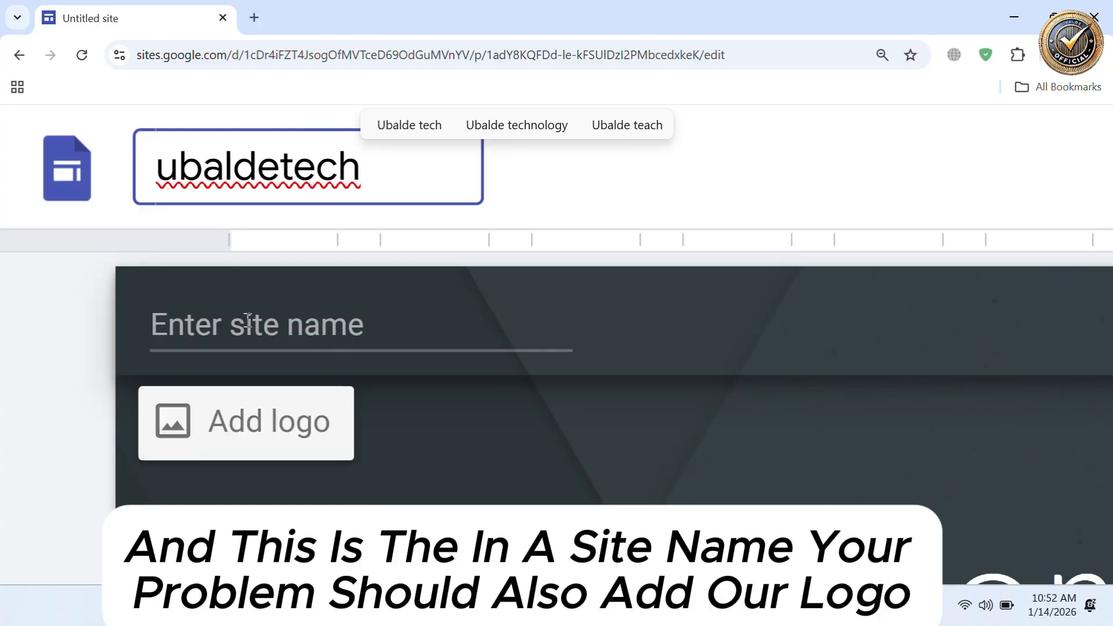
click(340, 326)
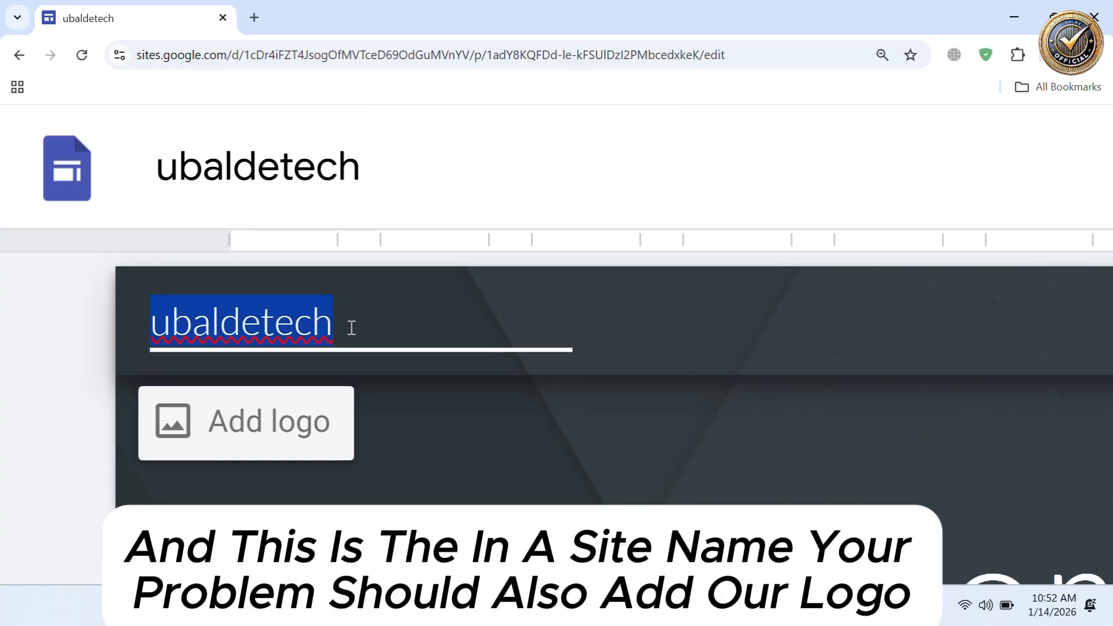
click(552, 413)
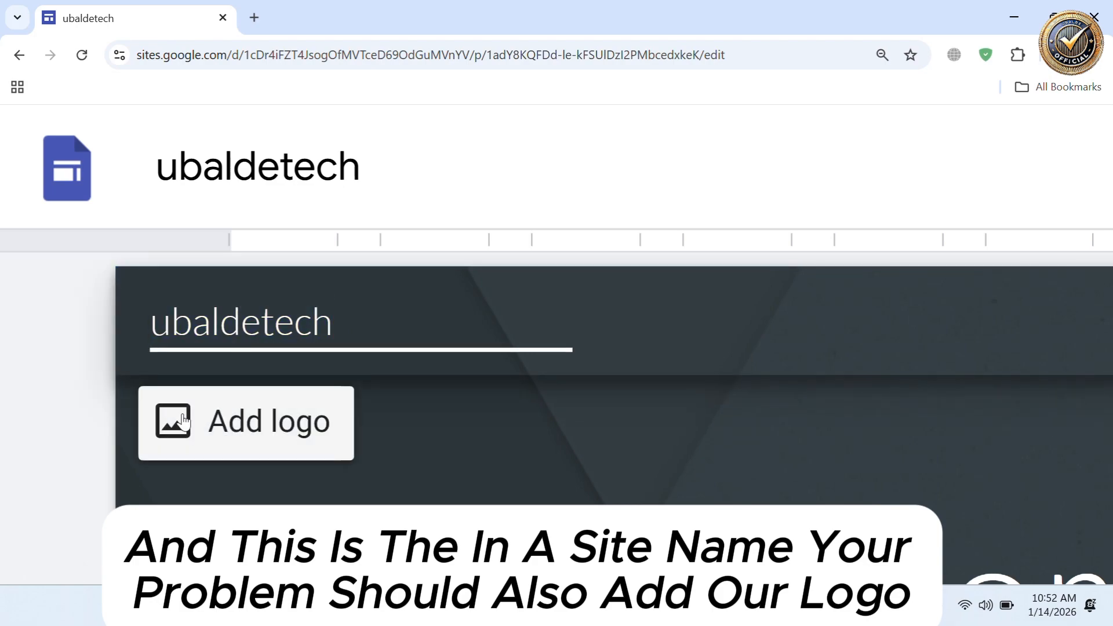
- Open the brand image settings for adding a logo beside the site name
click(185, 424)
scroll(183, 418, down, 5)
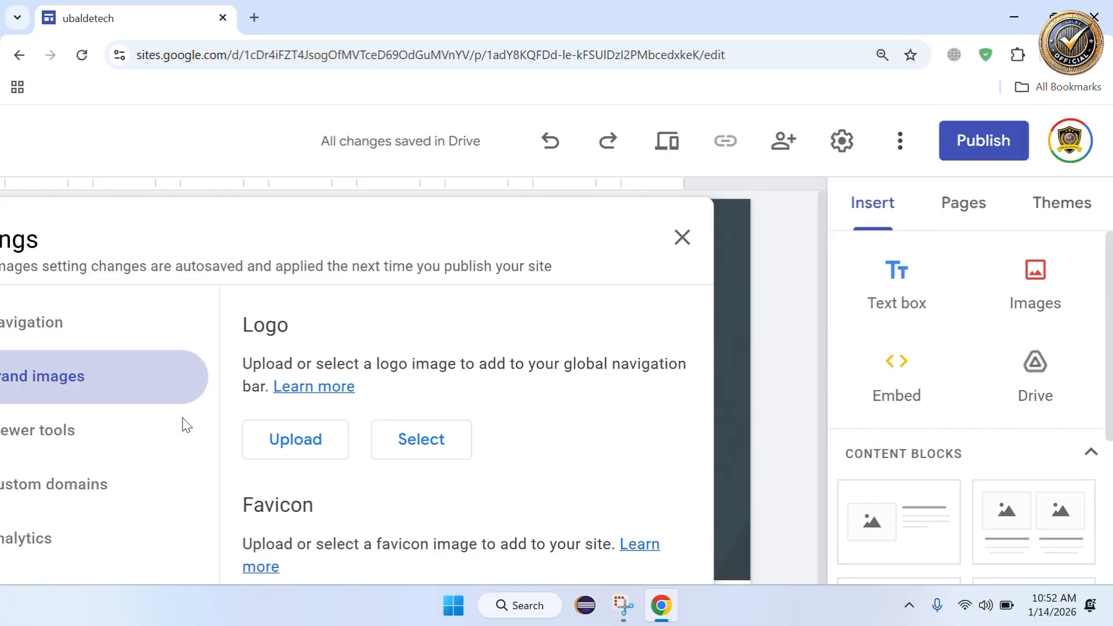
scroll(182, 418, left, 3)
scroll(528, 415, up, 5)
- Upload the portrait photo from the Emergency File folder as the site logo, and remove it again
click(457, 459)
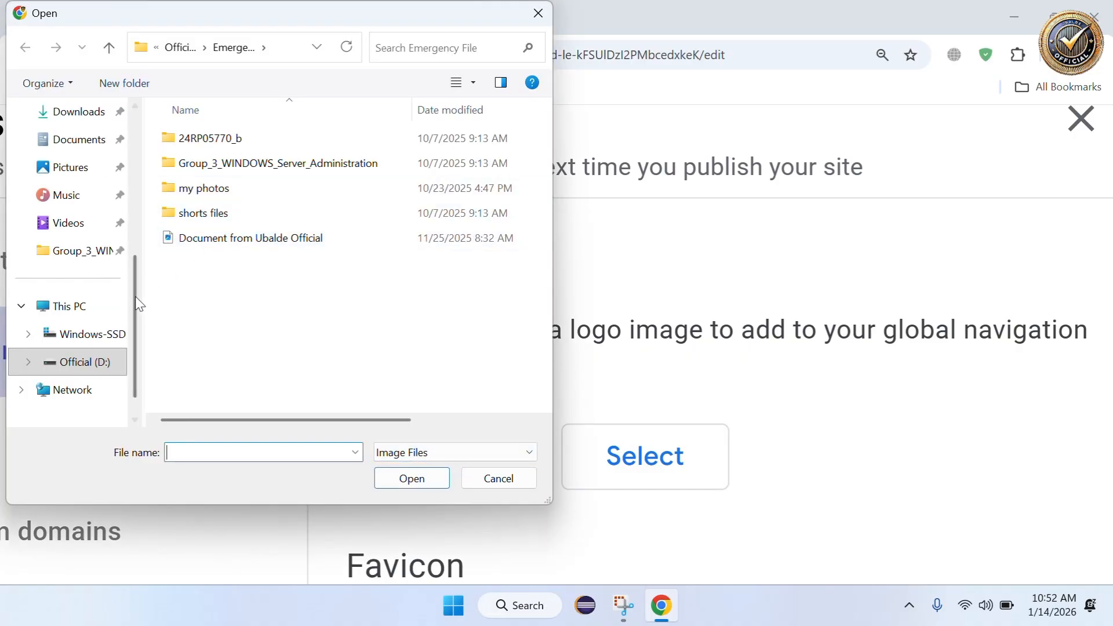
scroll(116, 327, up, 1)
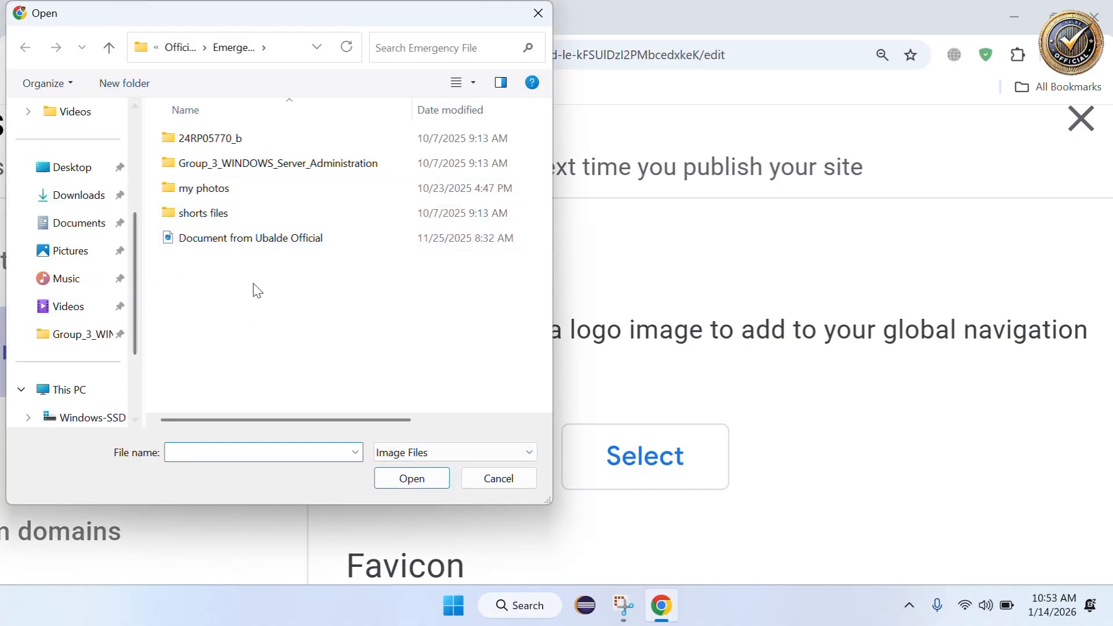
double_click(238, 239)
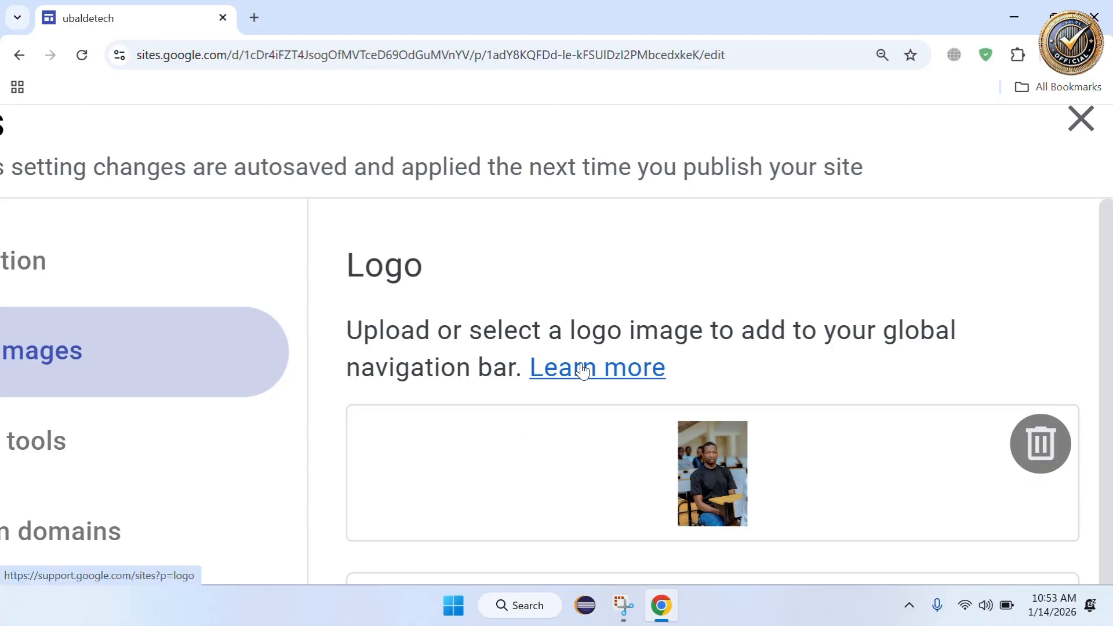
click(1042, 454)
- Upload the round gold checkmark badge from the Social Media > youtube official folder as the site logo and close the settings
click(432, 486)
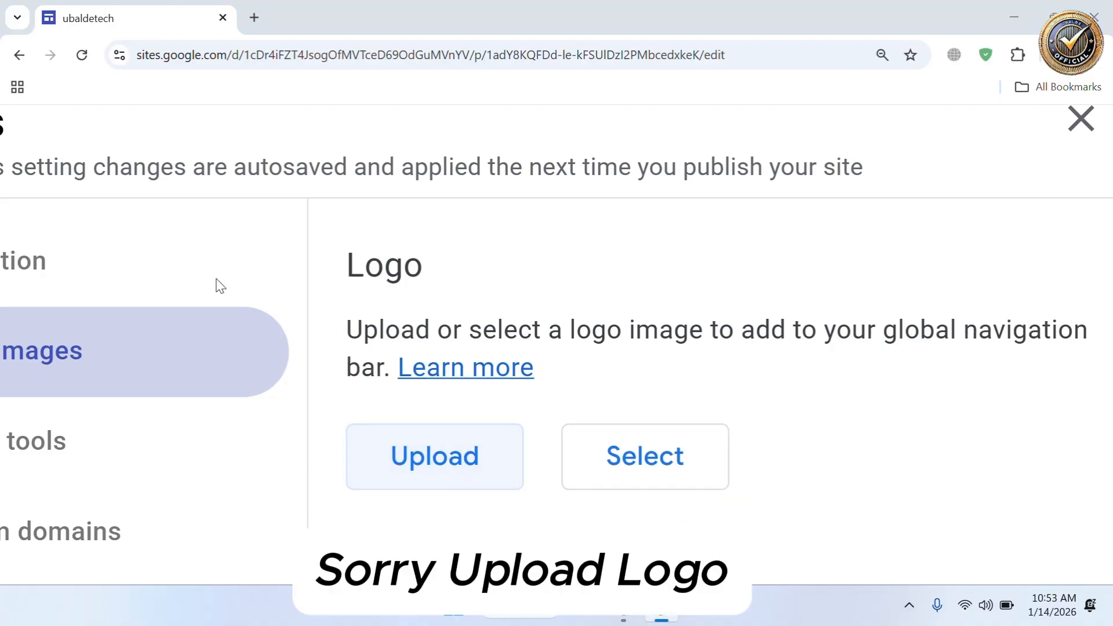
click(123, 372)
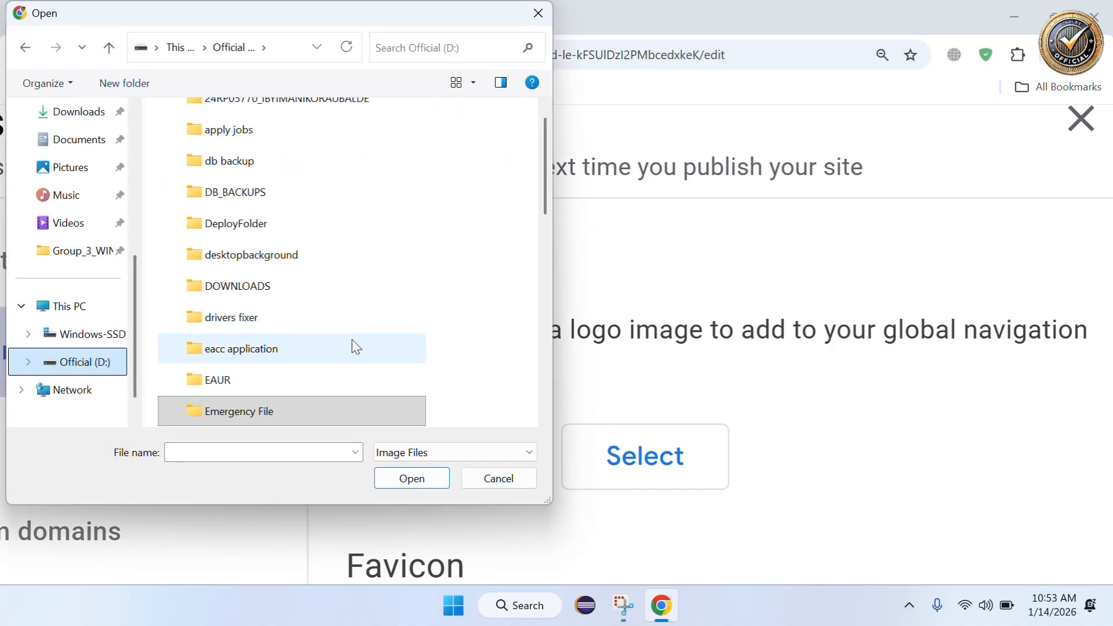
scroll(294, 359, down, 5)
double_click(259, 257)
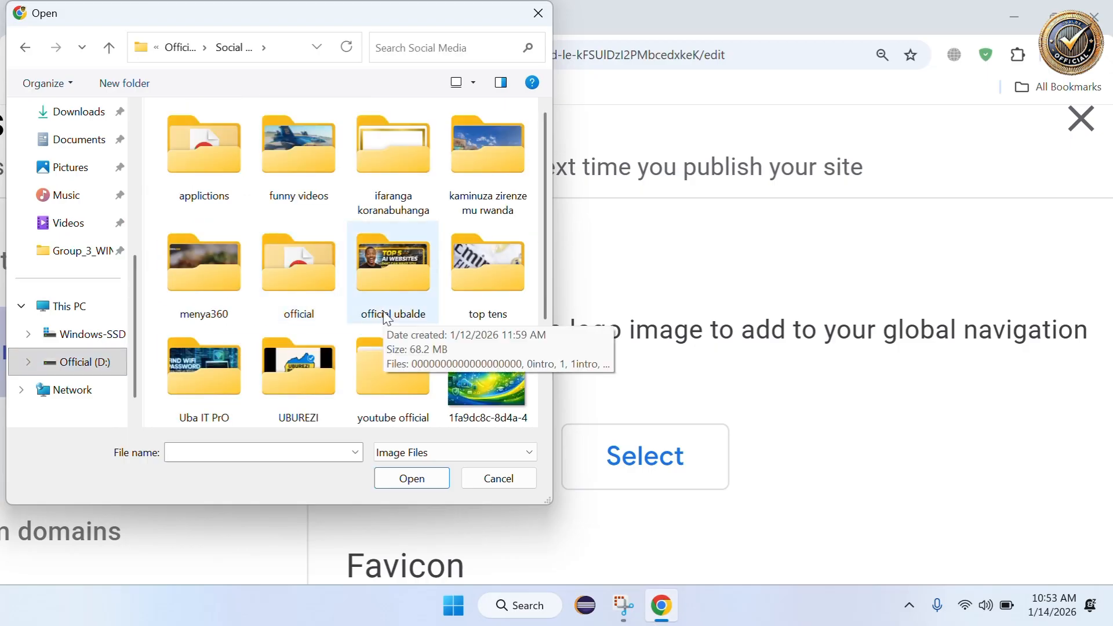
scroll(389, 313, down, 1)
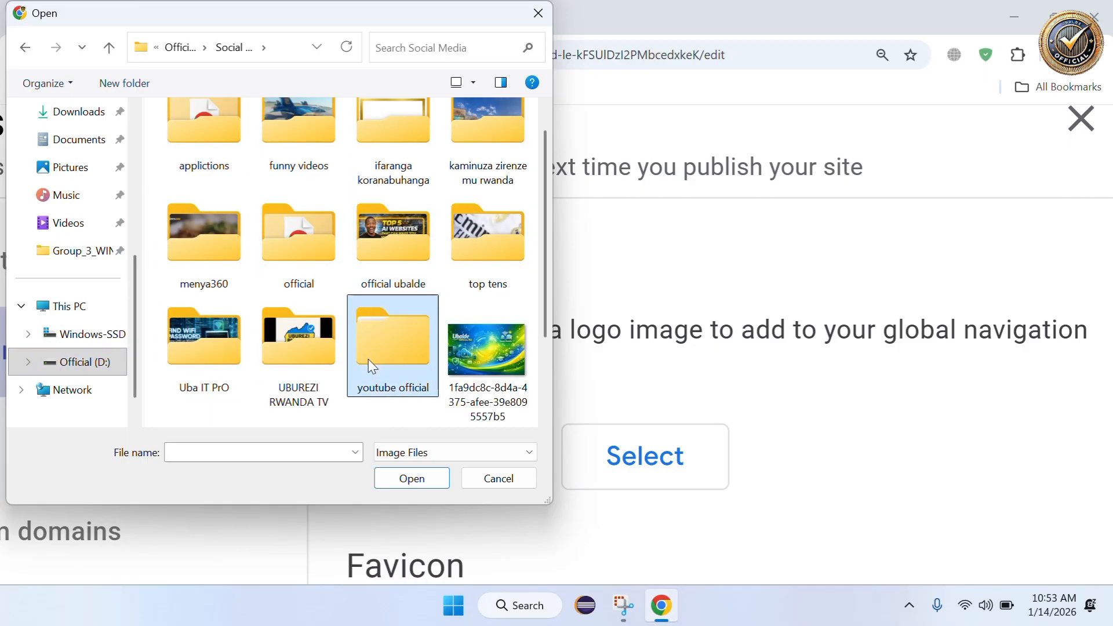
double_click(367, 364)
click(445, 216)
double_click(445, 216)
scroll(388, 316, down, 10)
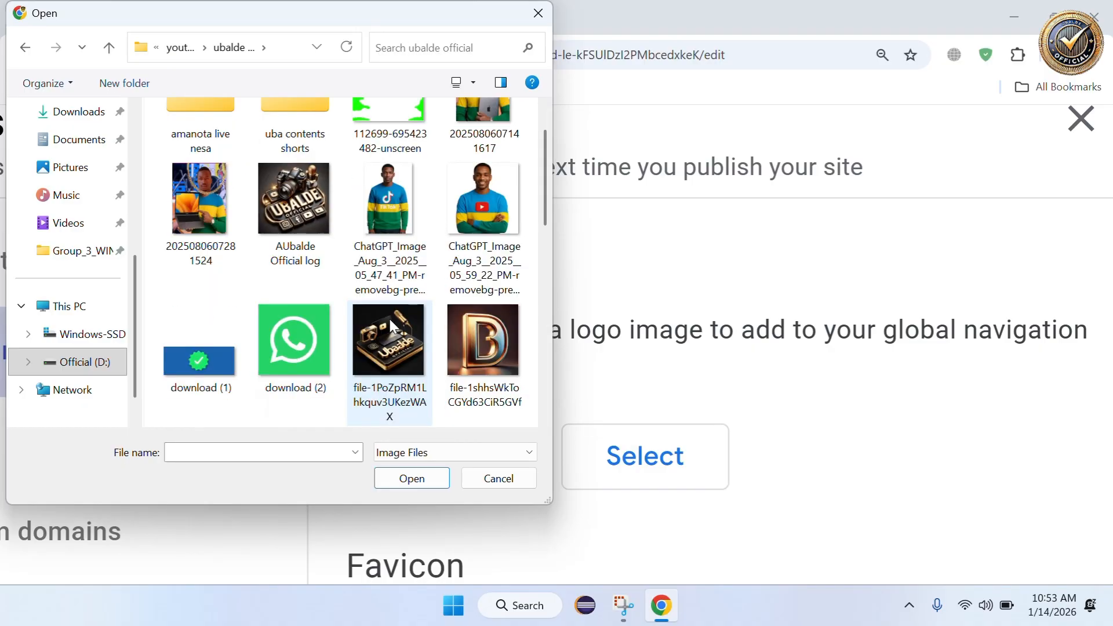
double_click(469, 230)
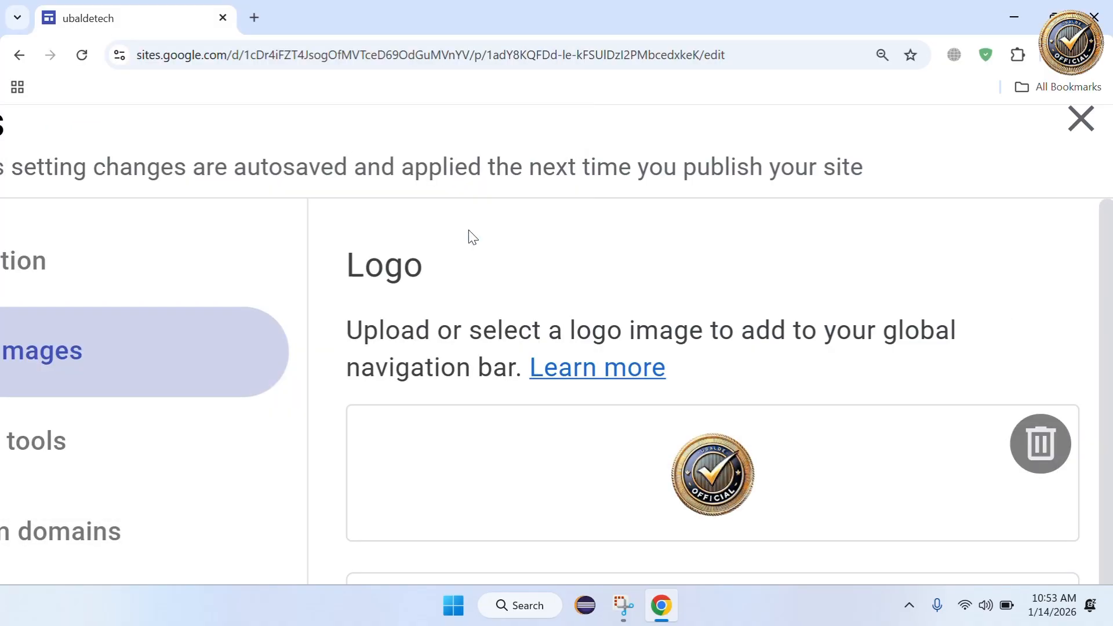
scroll(831, 445, down, 5)
click(967, 229)
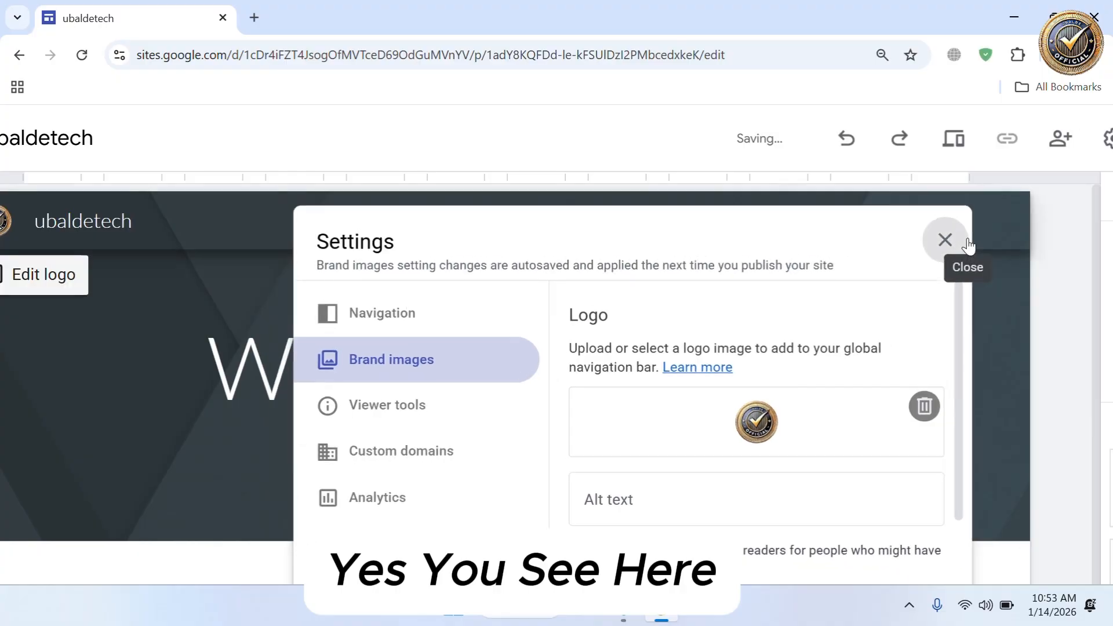
scroll(192, 300, up, 5)
scroll(191, 299, up, 3)
scroll(192, 299, left, 3)
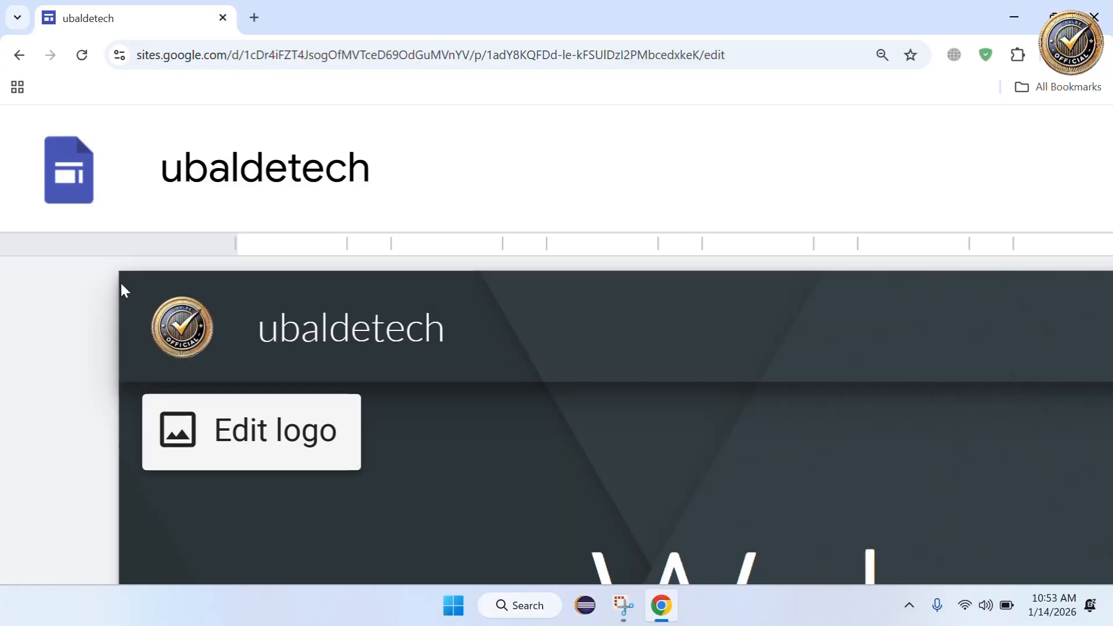
scroll(295, 372, down, 8)
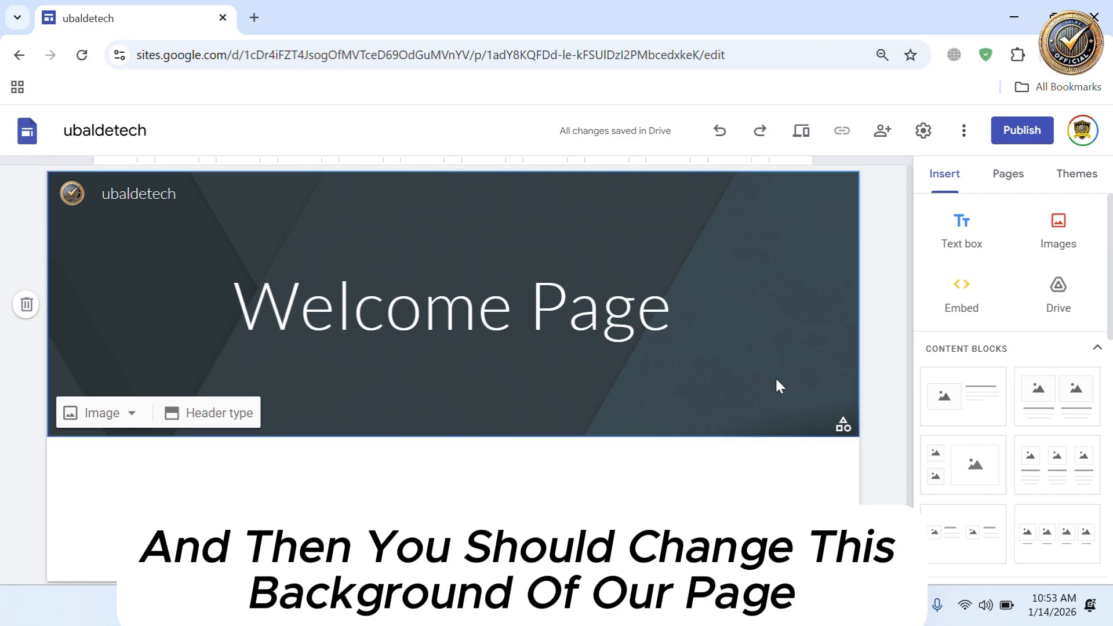
scroll(460, 393, down, 1)
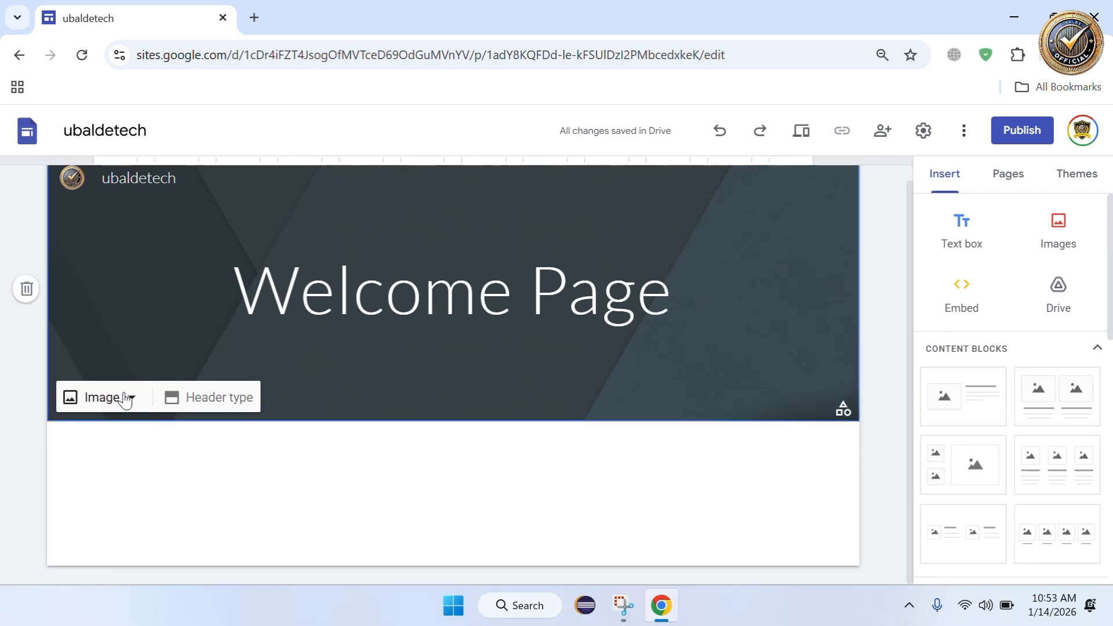
- Upload the Kigali-Citys-1 photo from the ubalde official folder as the header background image
click(124, 397)
click(118, 444)
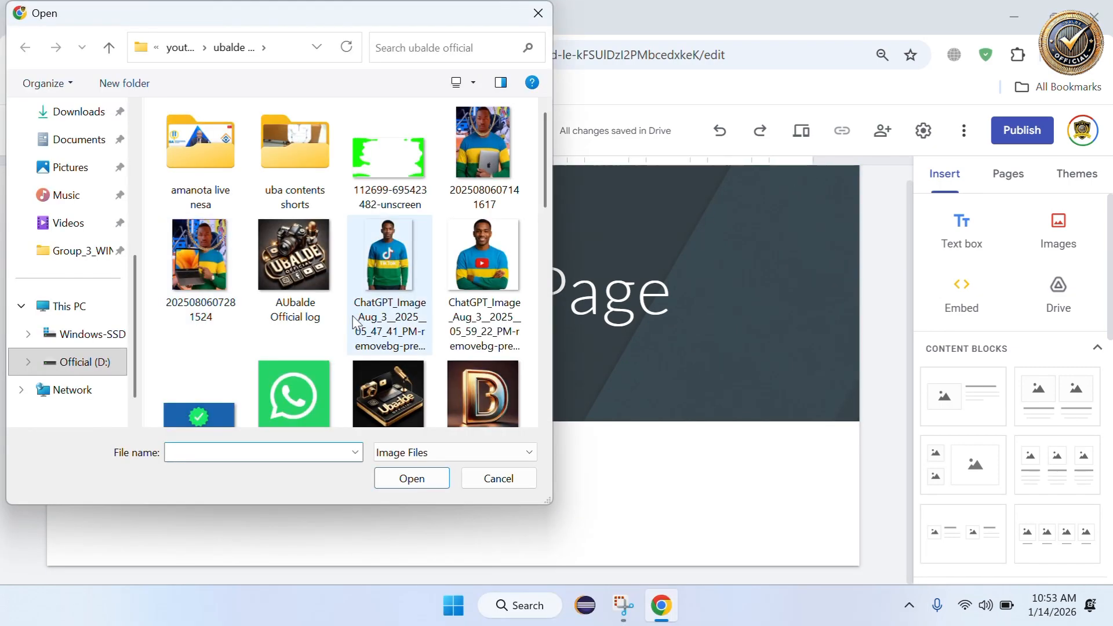
scroll(379, 394, down, 6)
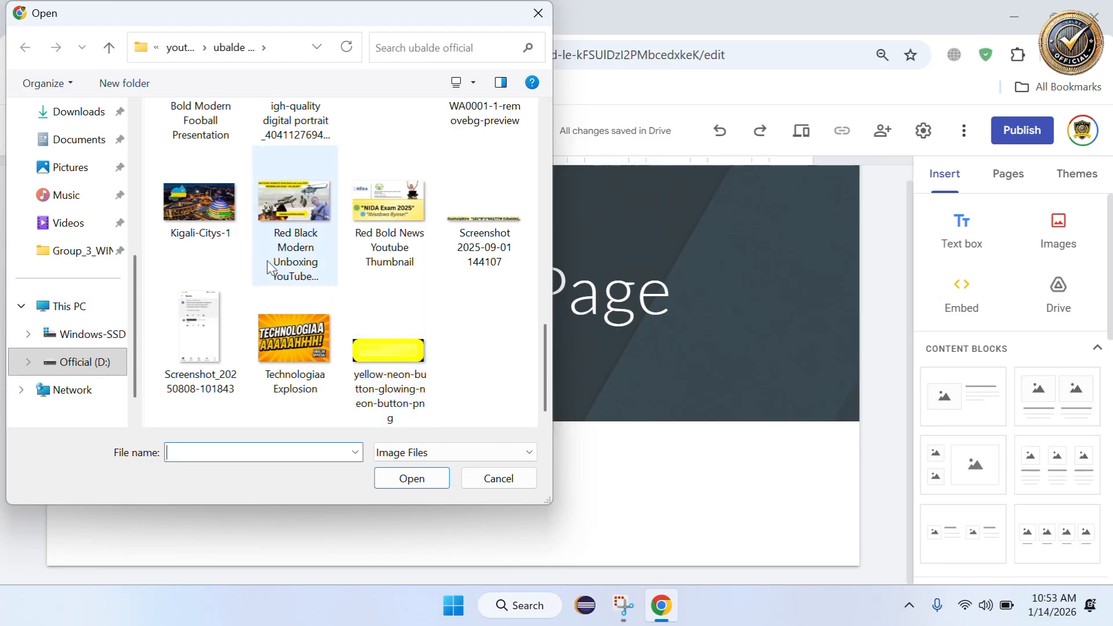
double_click(210, 207)
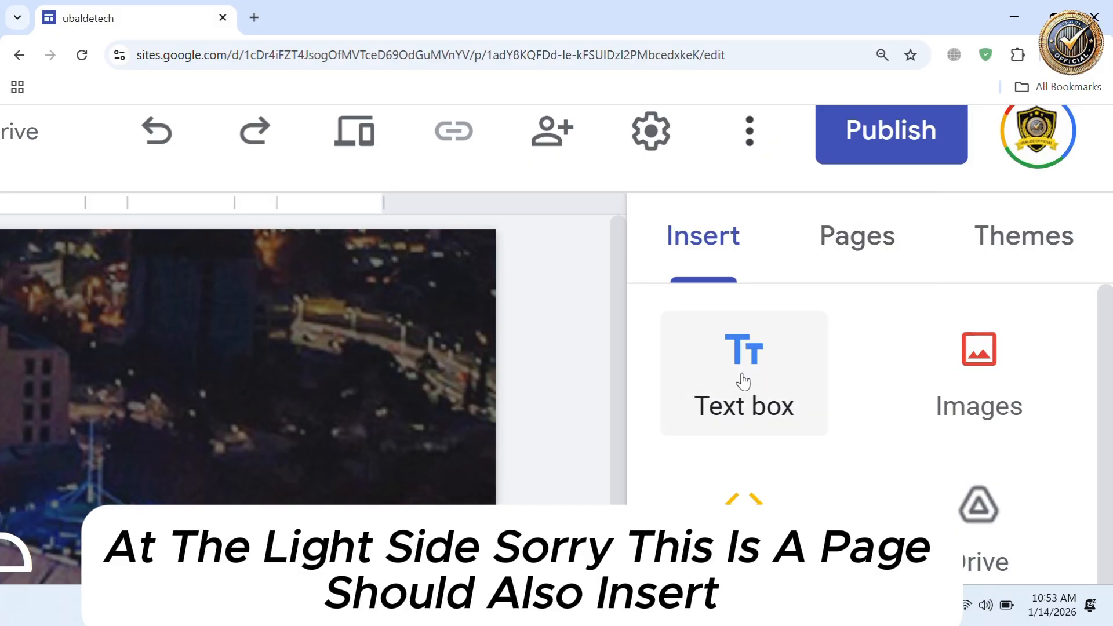
- Add a text box below the Home page header reading "welcome to Ubalde Ofiicial"
click(759, 400)
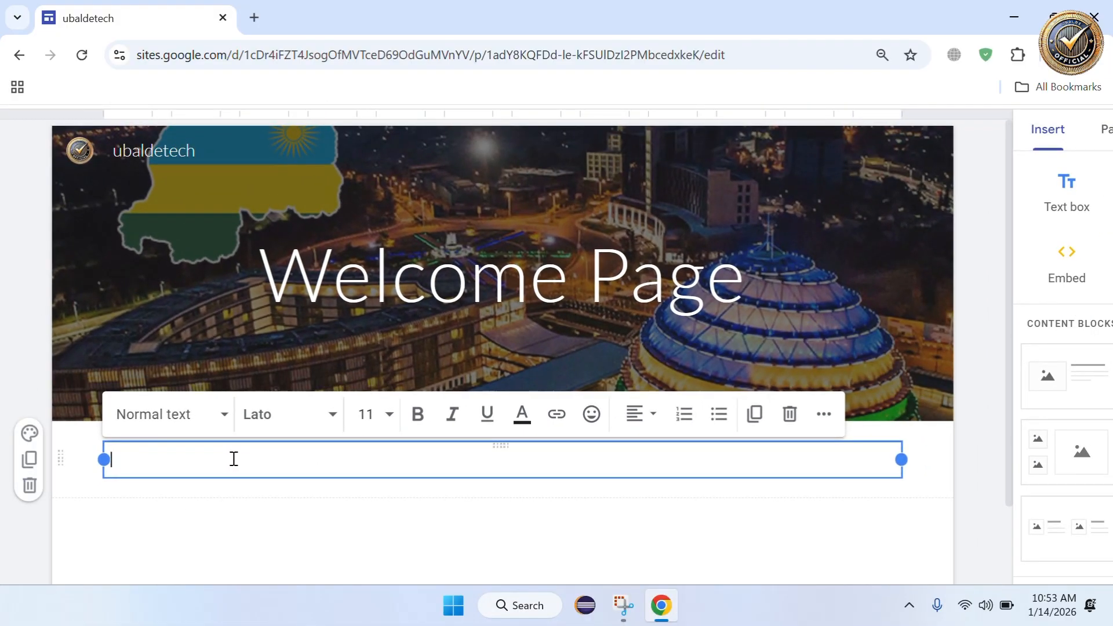
text(welcome to)
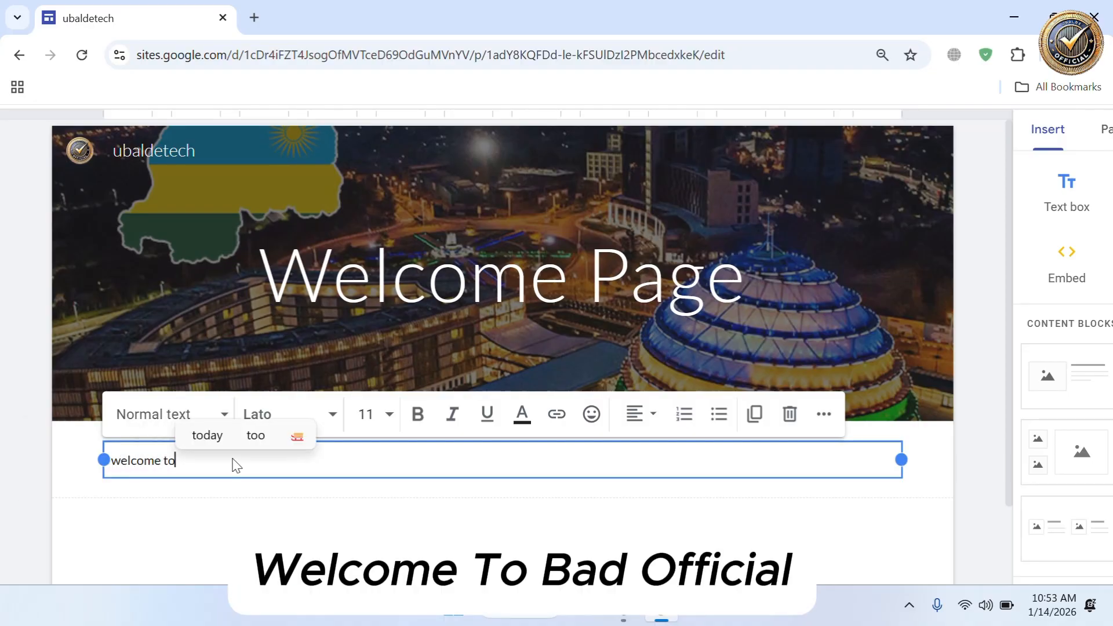
text( UBALDE)
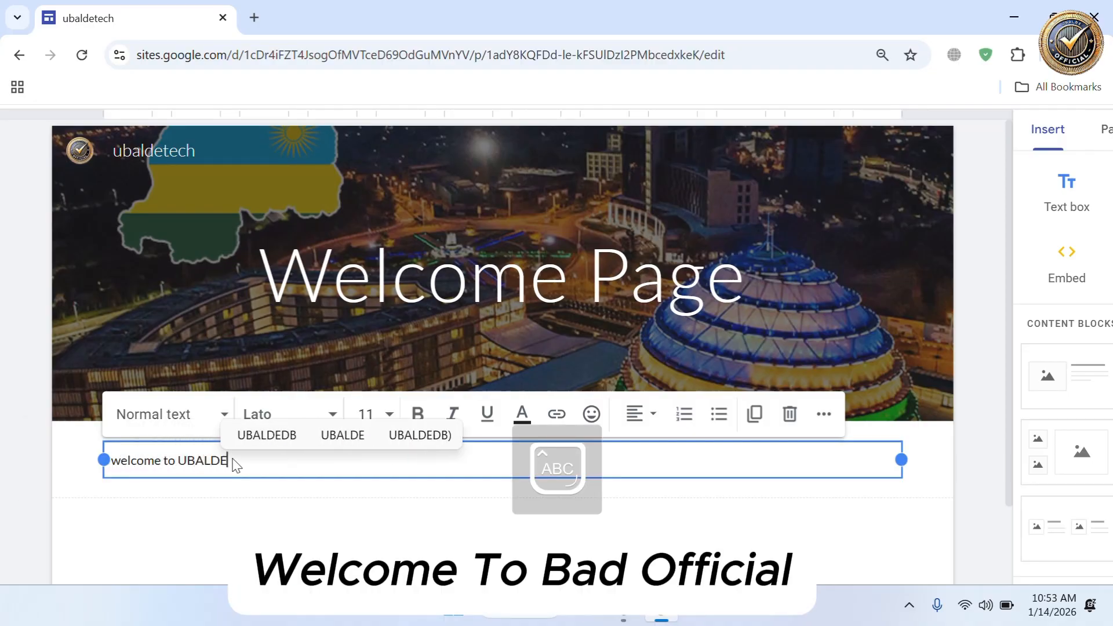
key(BackSpace)
key(BackSpace)
key(BackSpace)
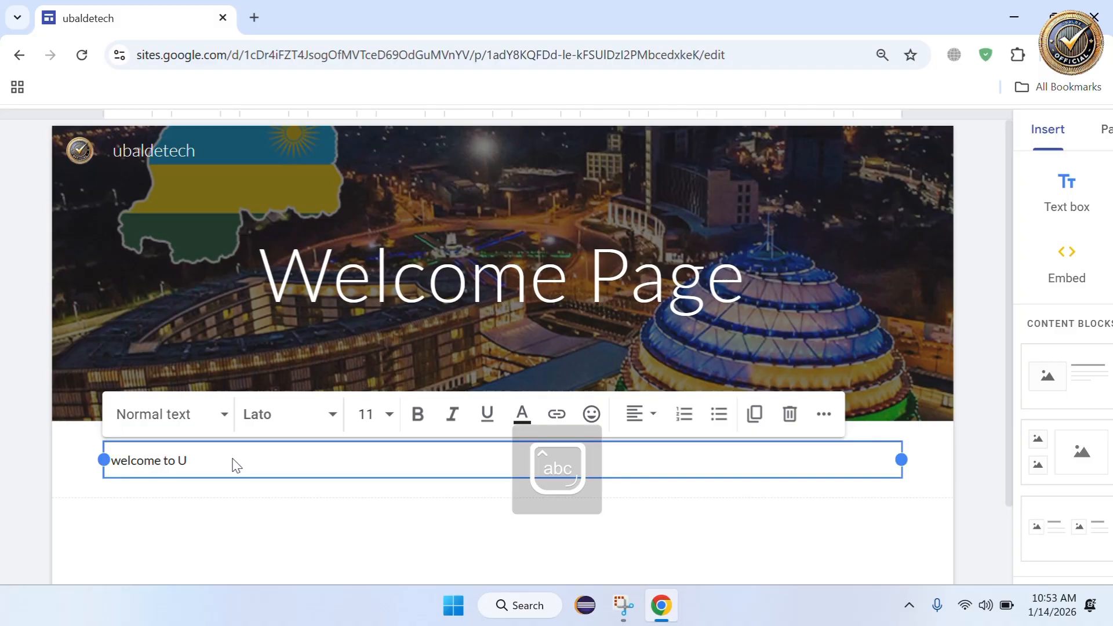
text(balde Off)
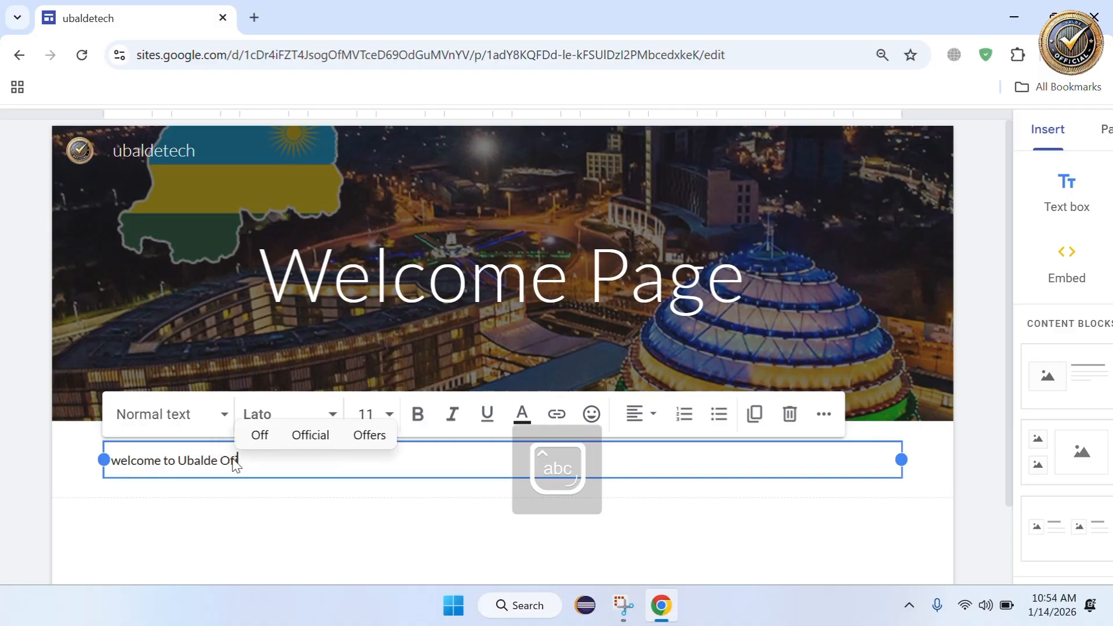
key(BackSpace)
text(iicial)
click(454, 517)
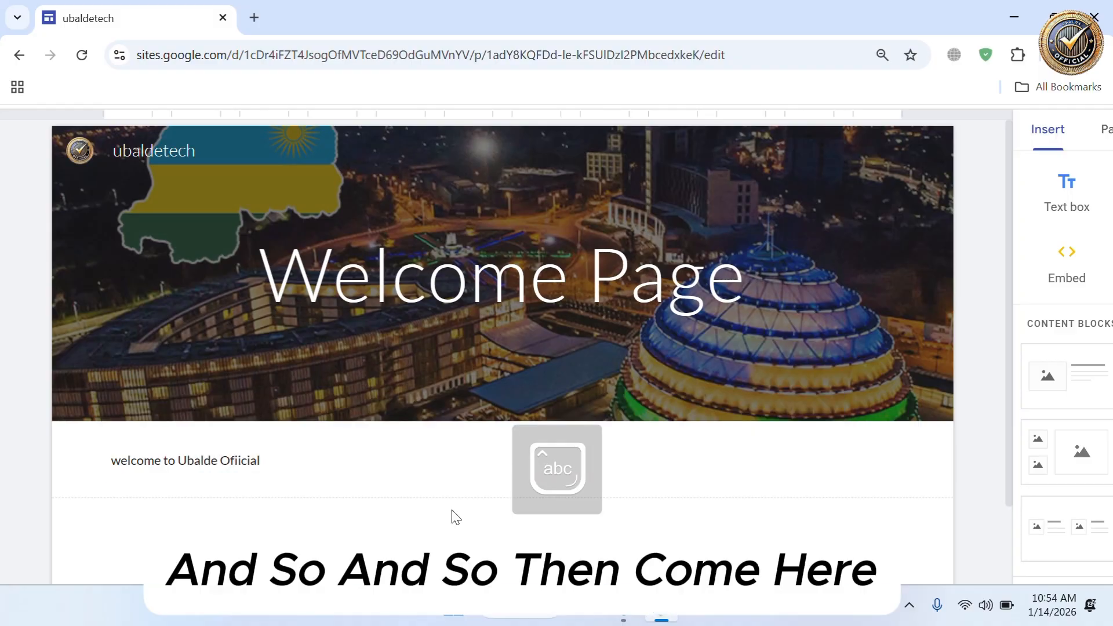
- Create a new site page named "services"
scroll(840, 452, right, 2)
scroll(791, 356, up, 3)
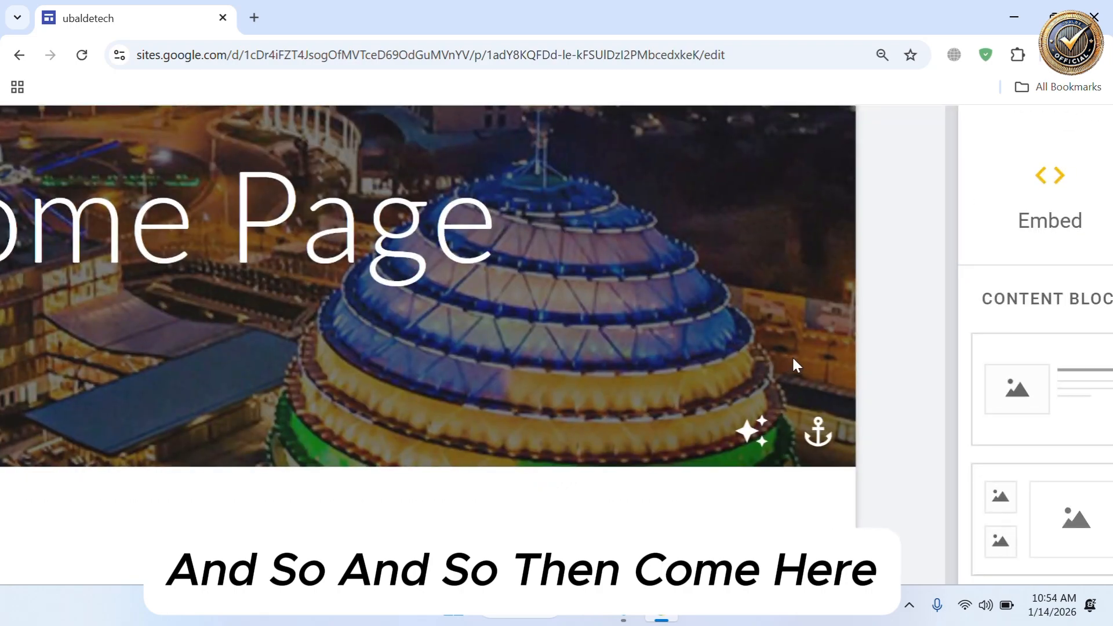
scroll(792, 356, right, 4)
scroll(894, 362, up, 5)
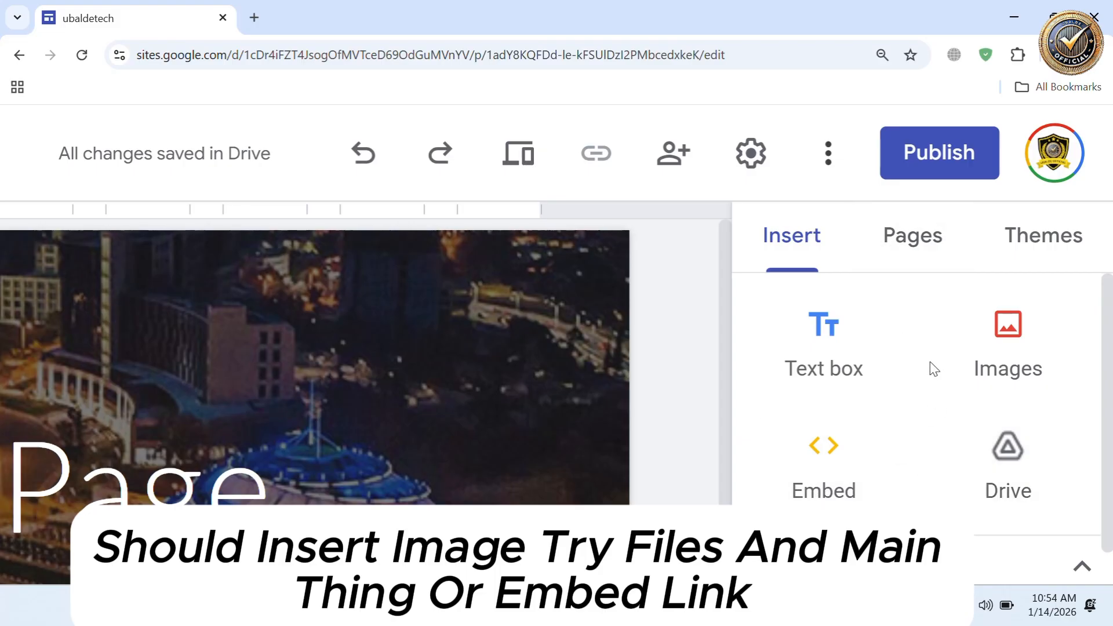
click(917, 244)
scroll(909, 350, up, 3)
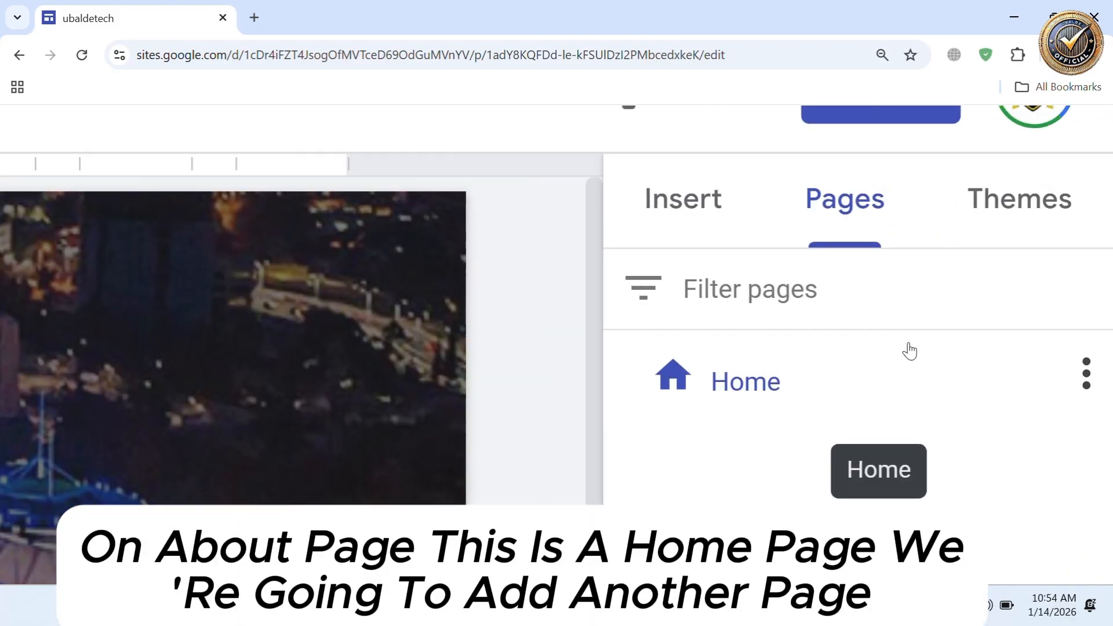
scroll(865, 421, down, 5)
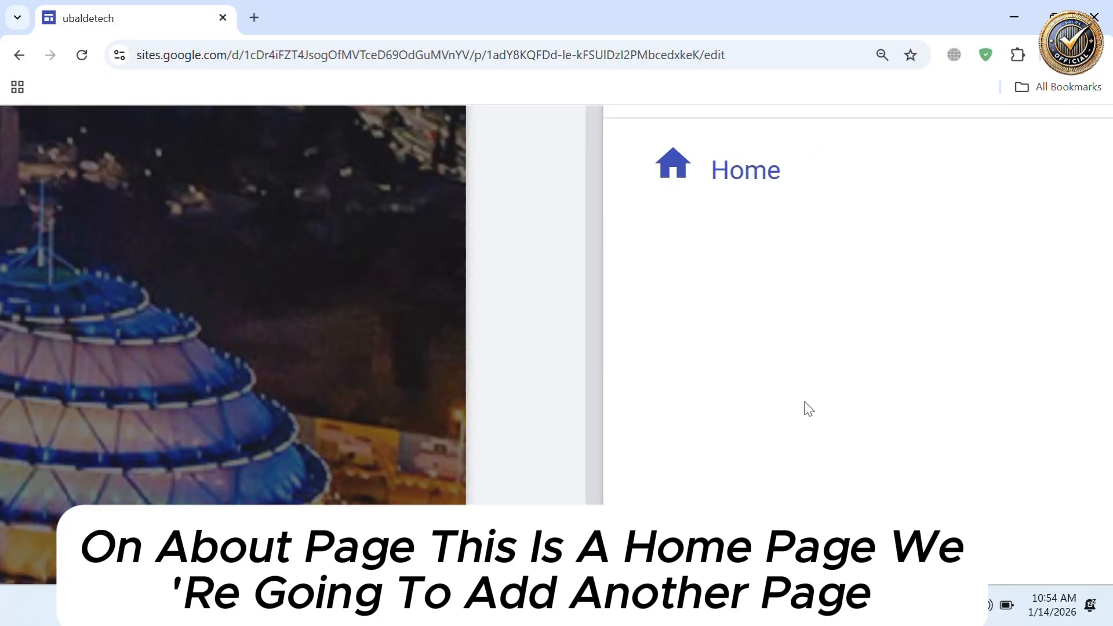
scroll(802, 290, down, 5)
mouse_move(850, 449)
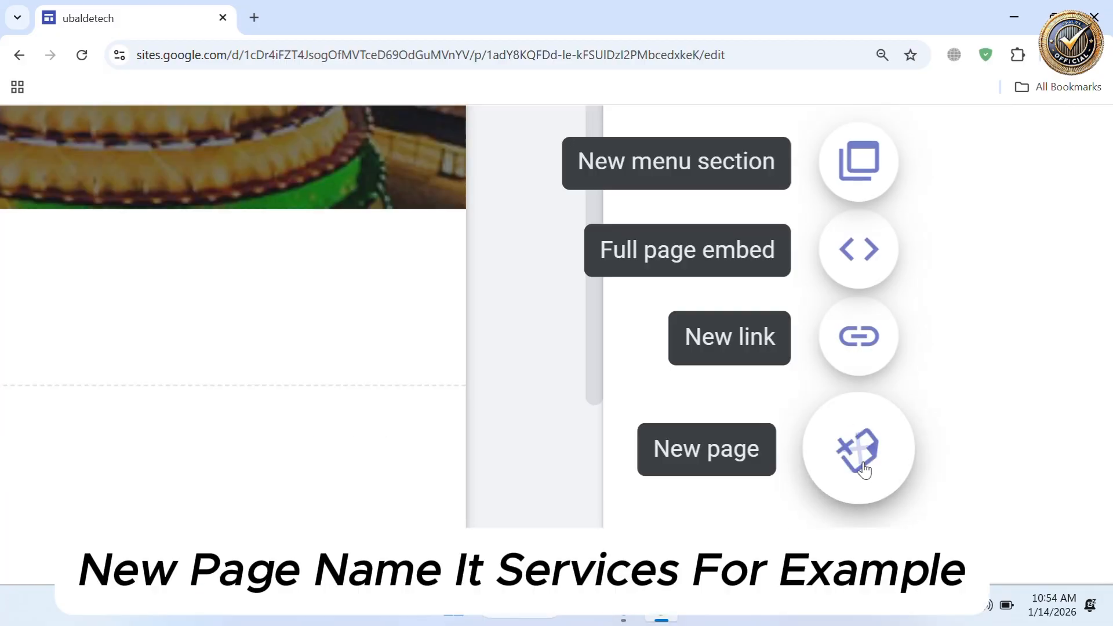
click(859, 449)
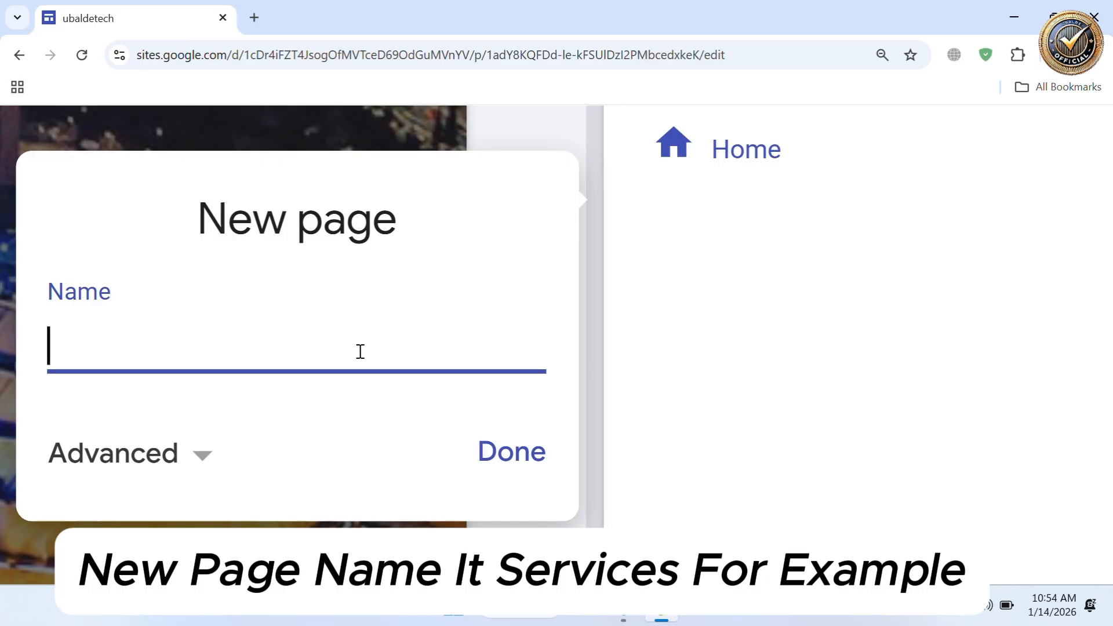
text(servicees)
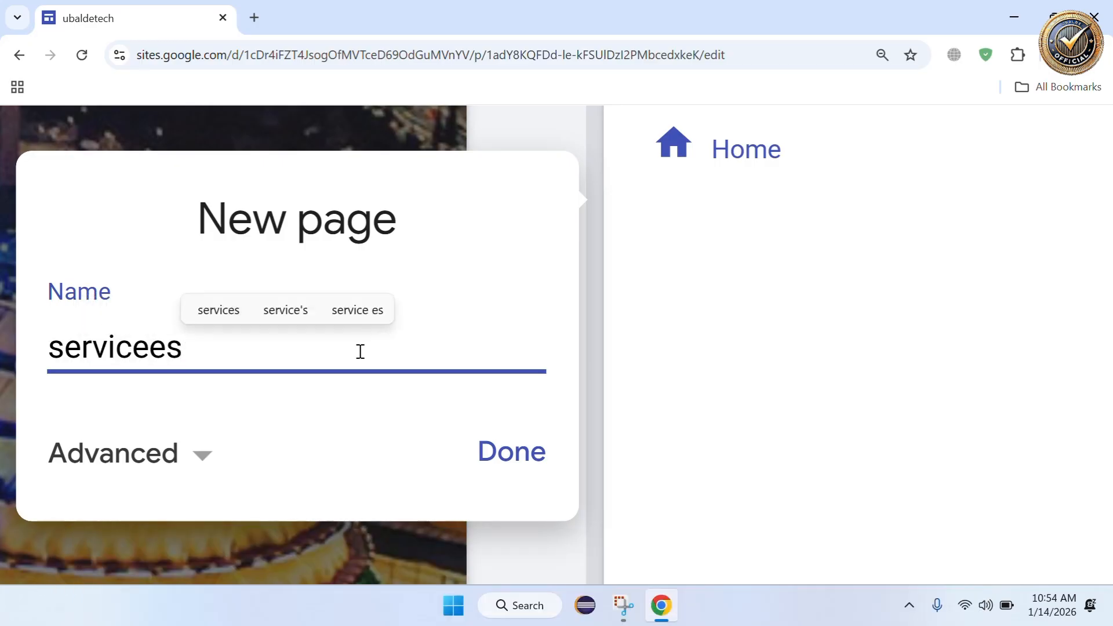
key(BackSpace)
key(BackSpace)
key(BackSpace)
key(BackSpace)
text(d)
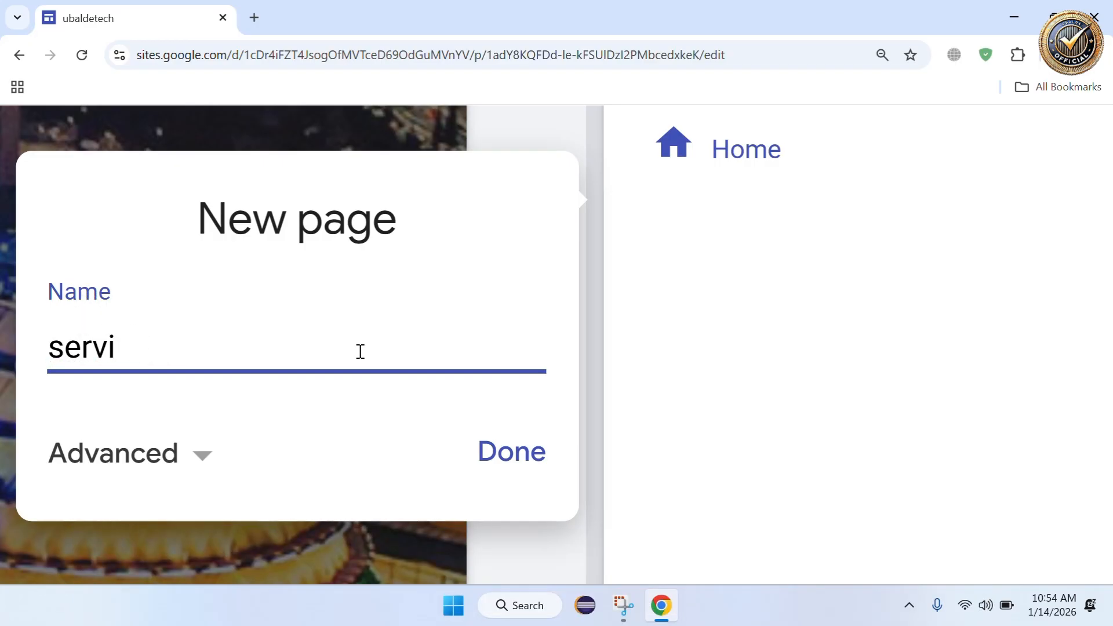
click(511, 452)
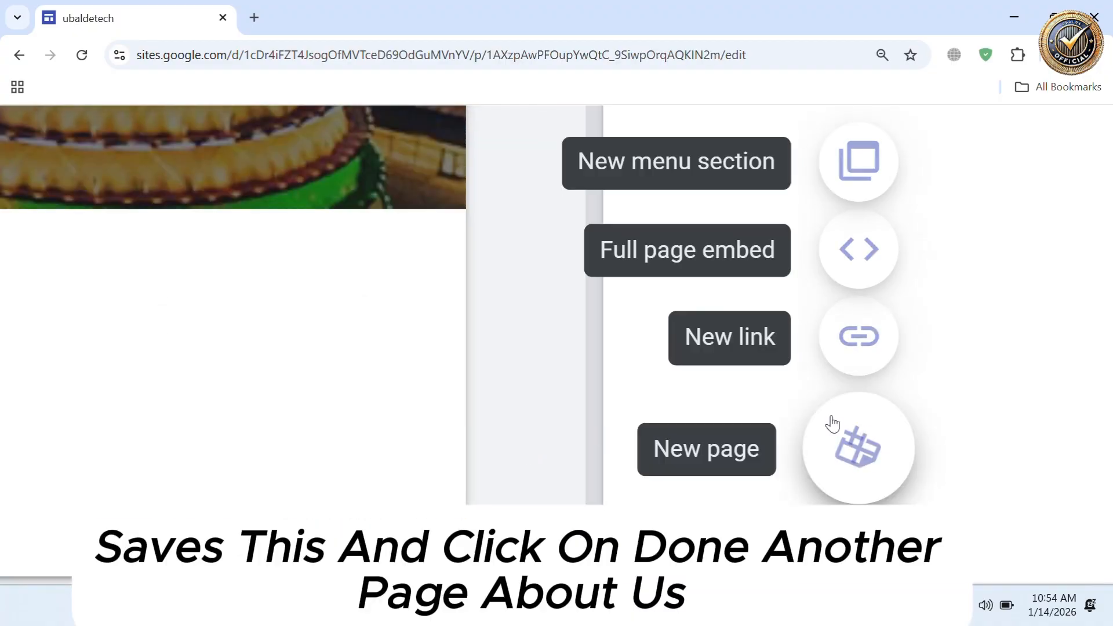
- Create another new page named "about us"
click(848, 438)
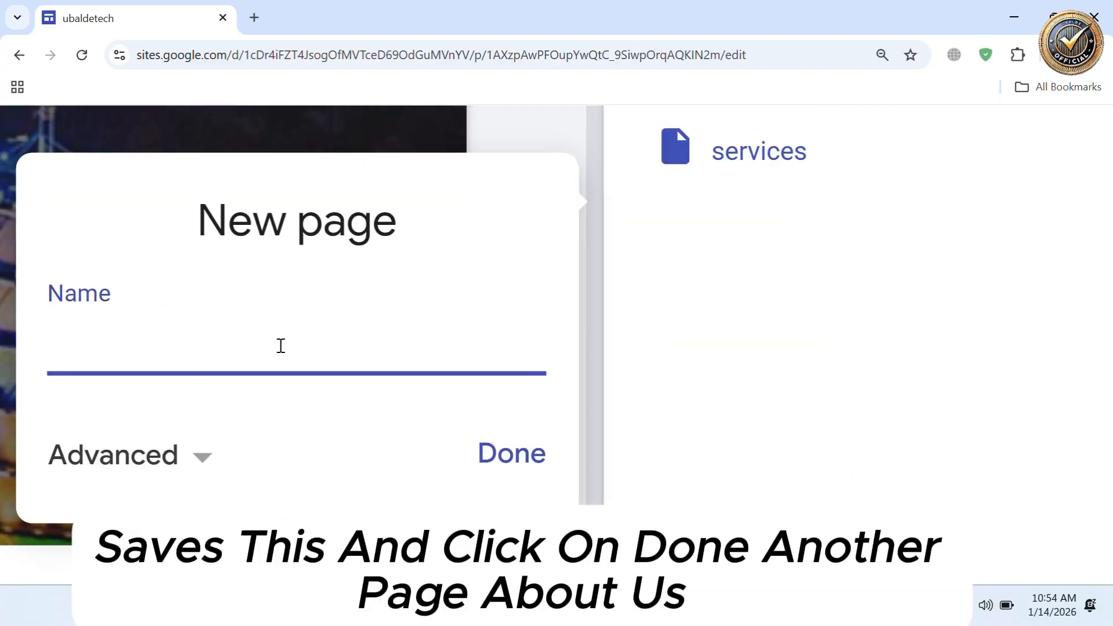
text(about us)
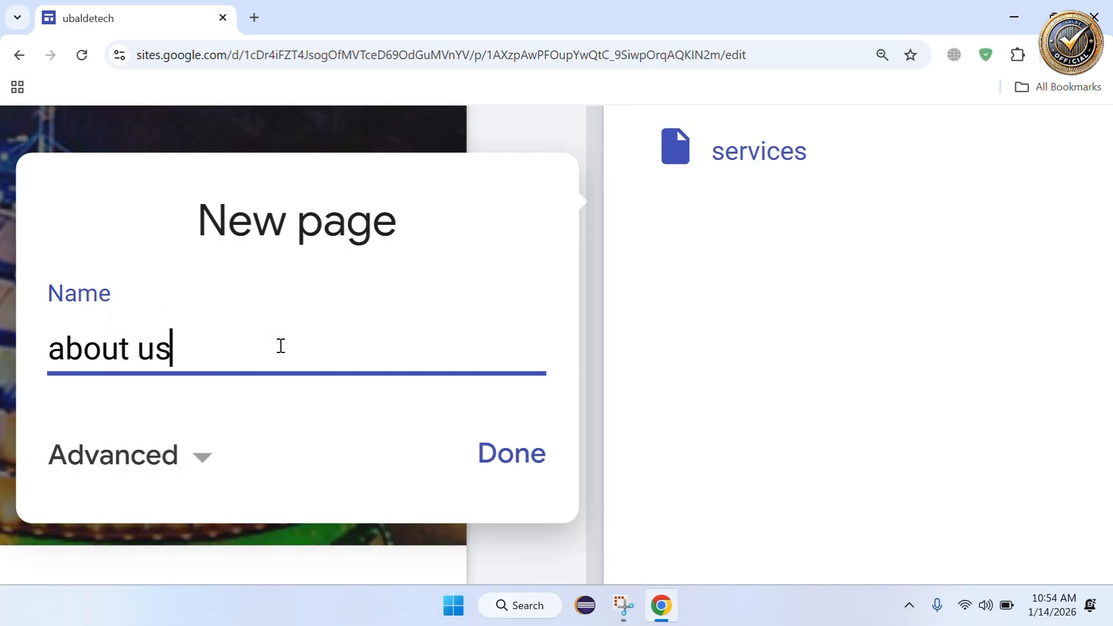
key(Return)
- Add a further page named "contact us" to the site
click(823, 433)
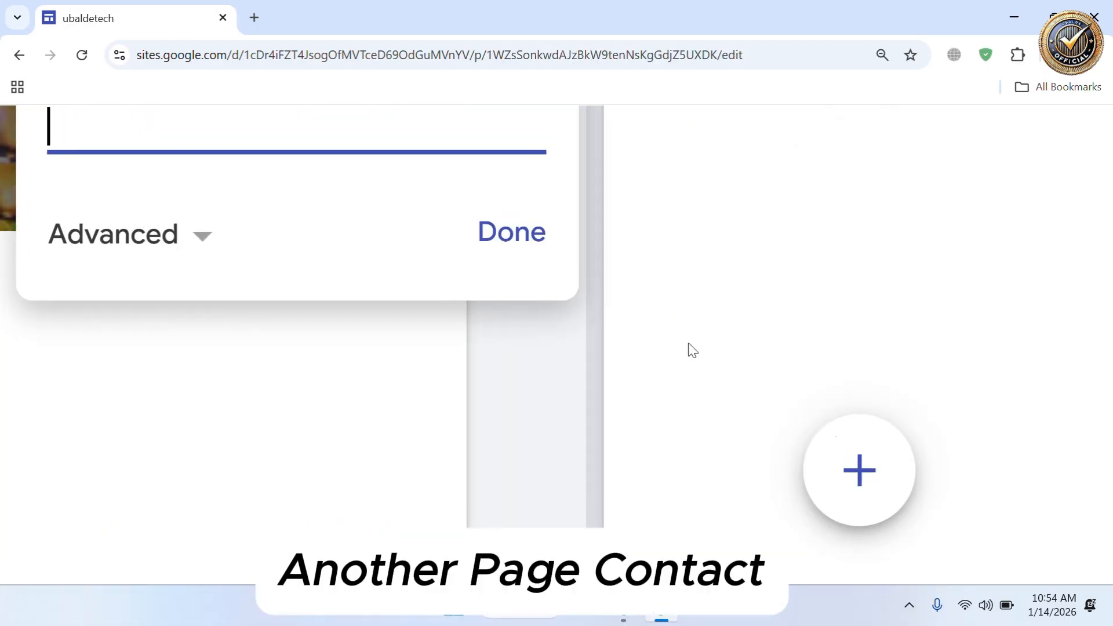
text(contact)
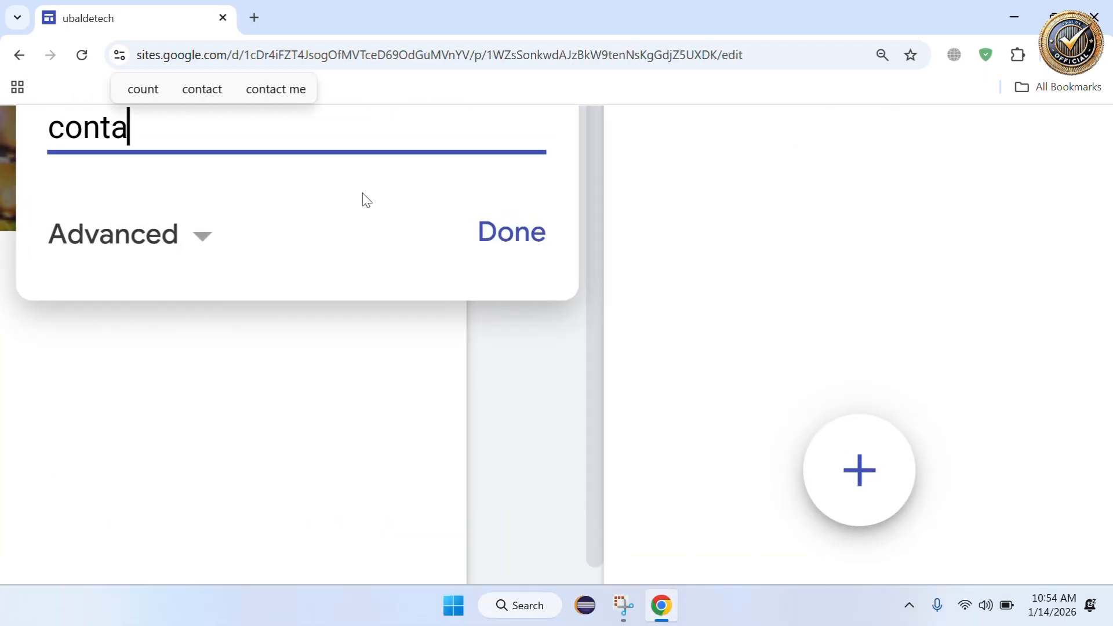
text( us)
key(Return)
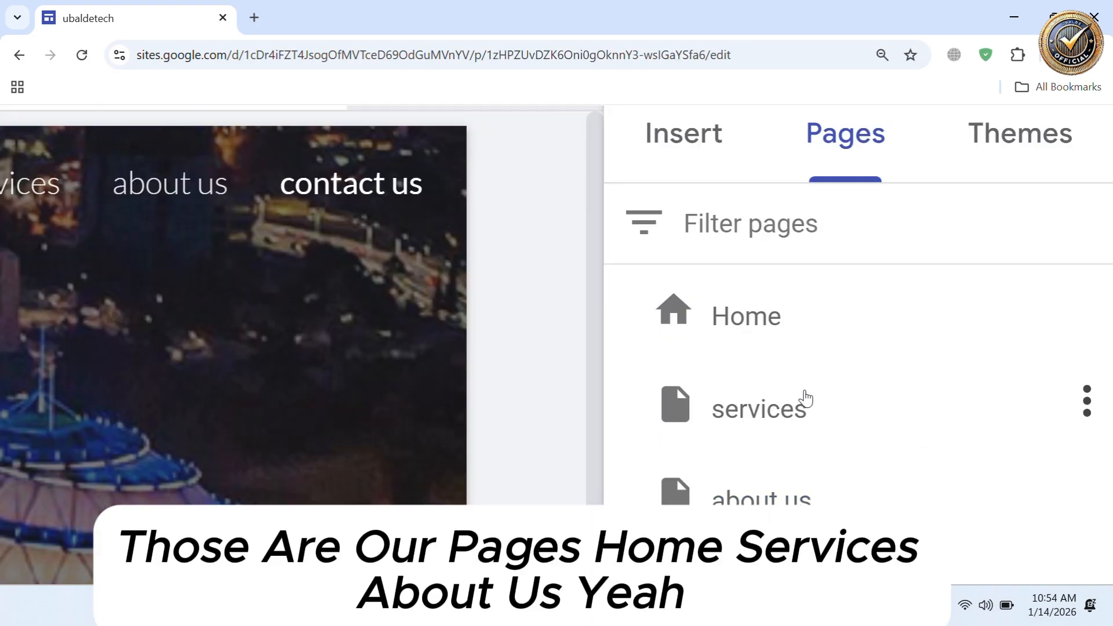
- Review the list of site pages and open the services page through the site header's navigation links
scroll(803, 474, down, 3)
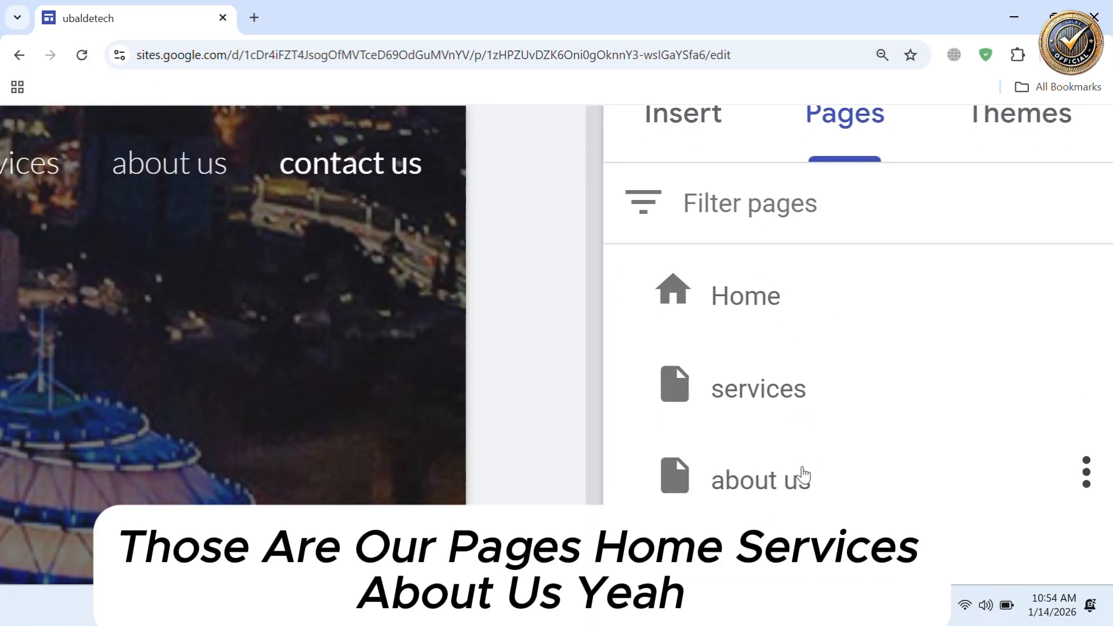
scroll(788, 400, up, 2)
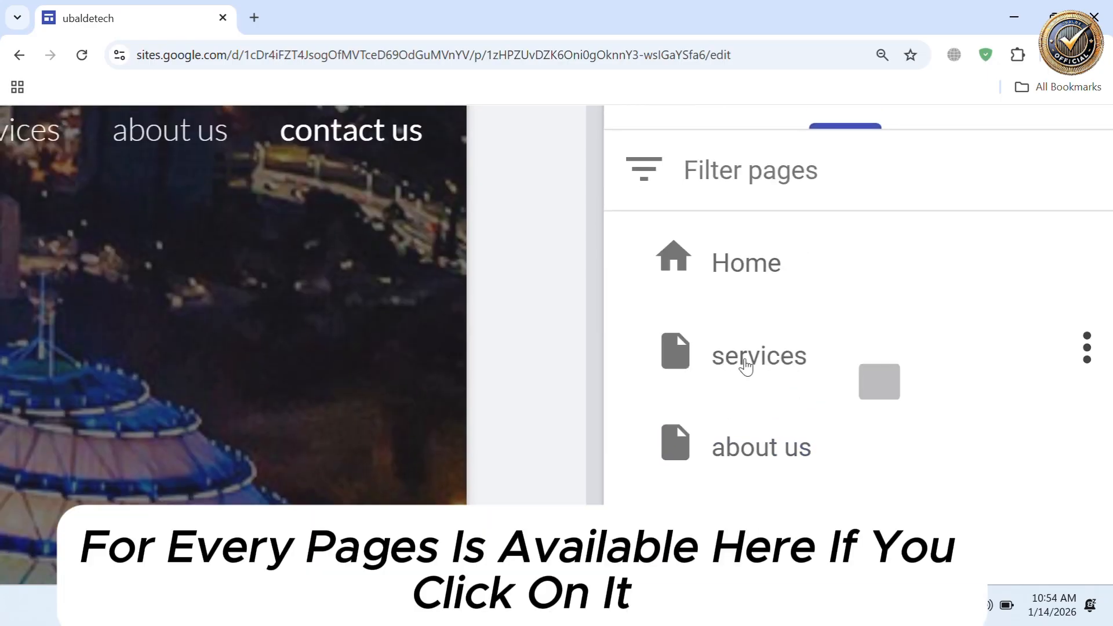
scroll(471, 313, left, 5)
scroll(471, 310, up, 2)
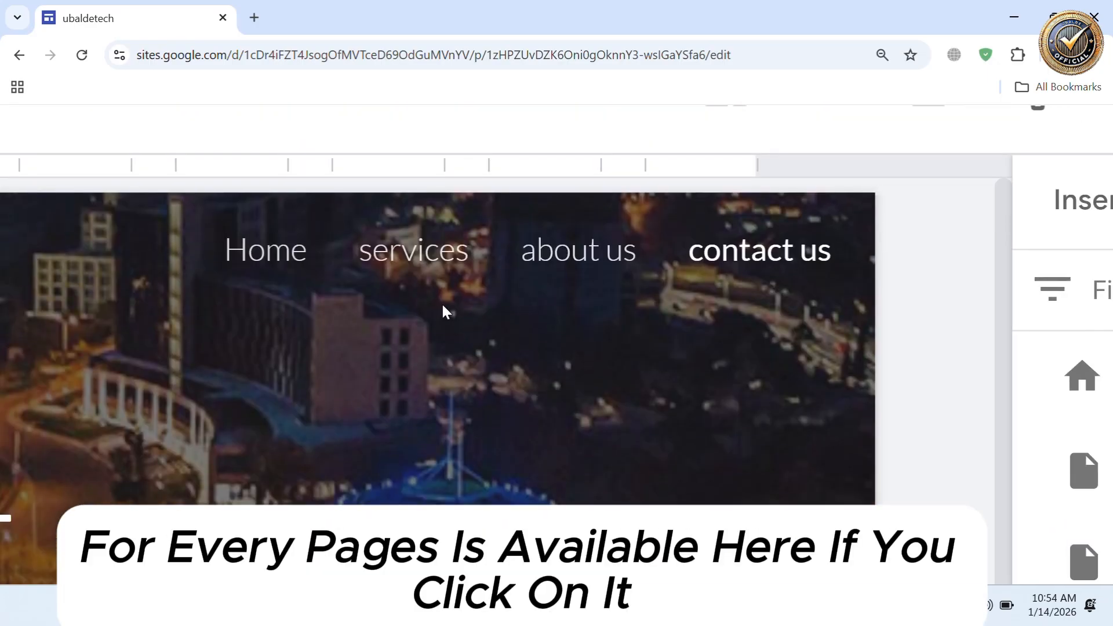
click(374, 260)
scroll(475, 317, down, 5)
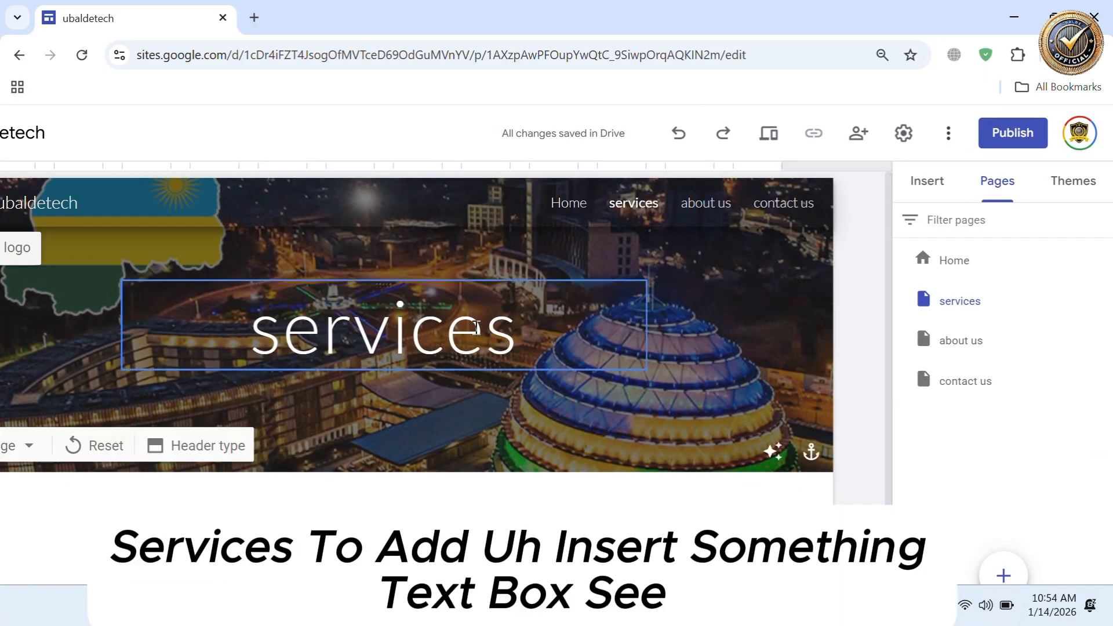
- Insert a text box below the services page header reading "sevices technology, troubshooting,,.........."
scroll(644, 316, down, 1)
click(948, 193)
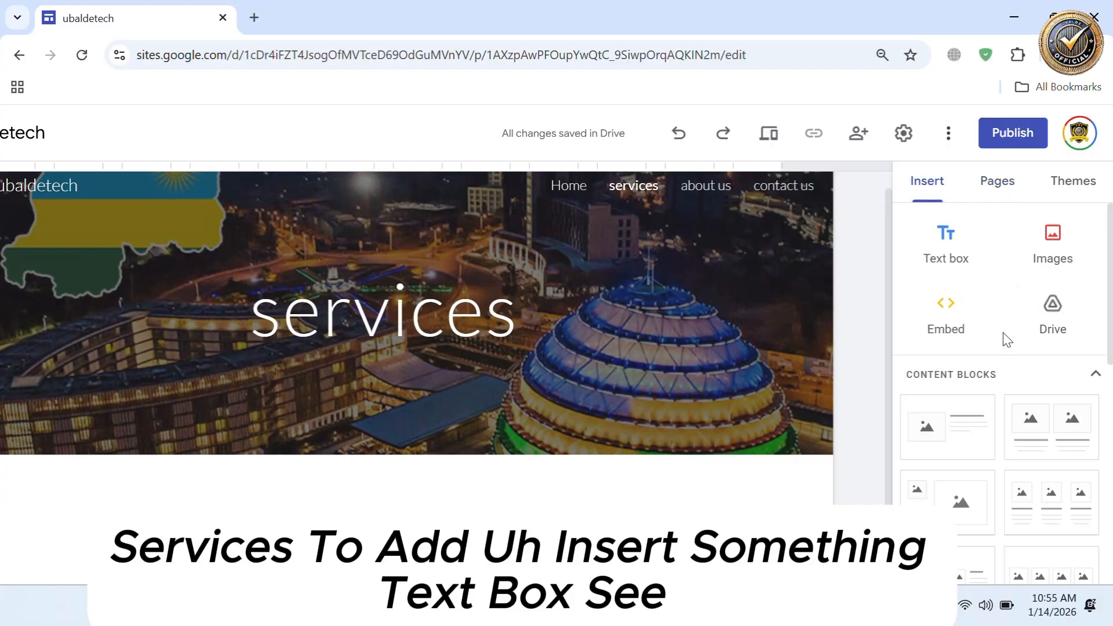
click(958, 252)
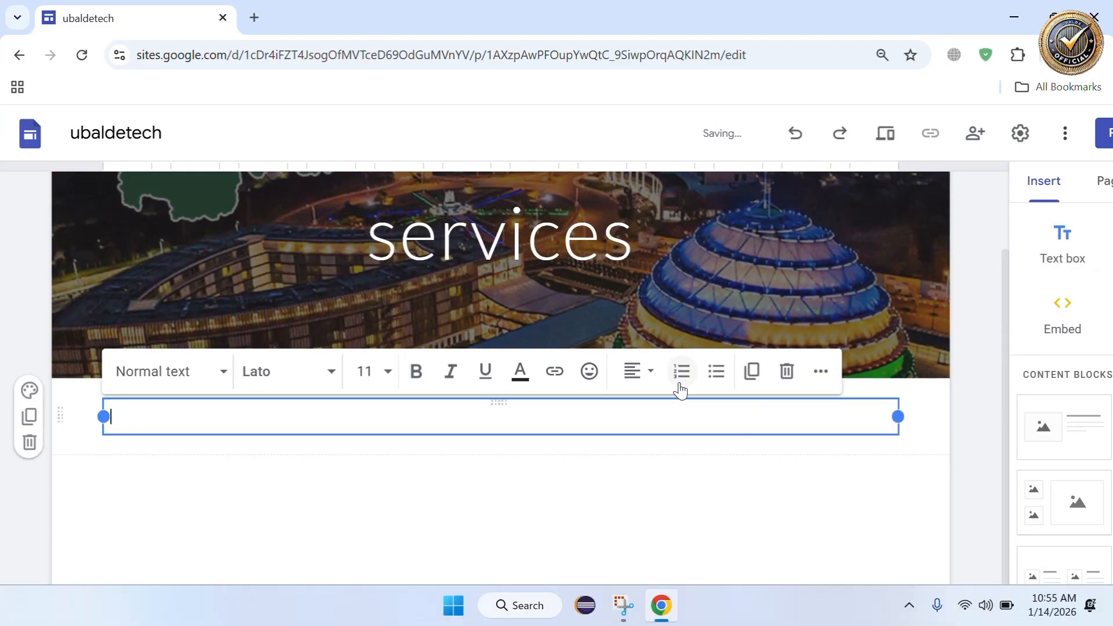
text(sevices)
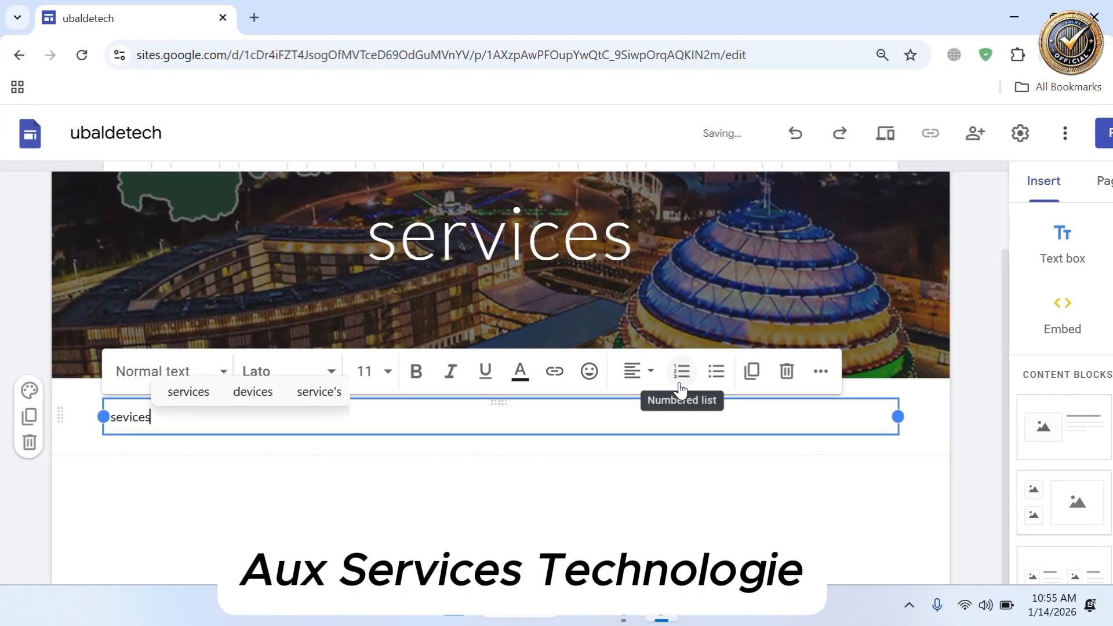
text( technology,)
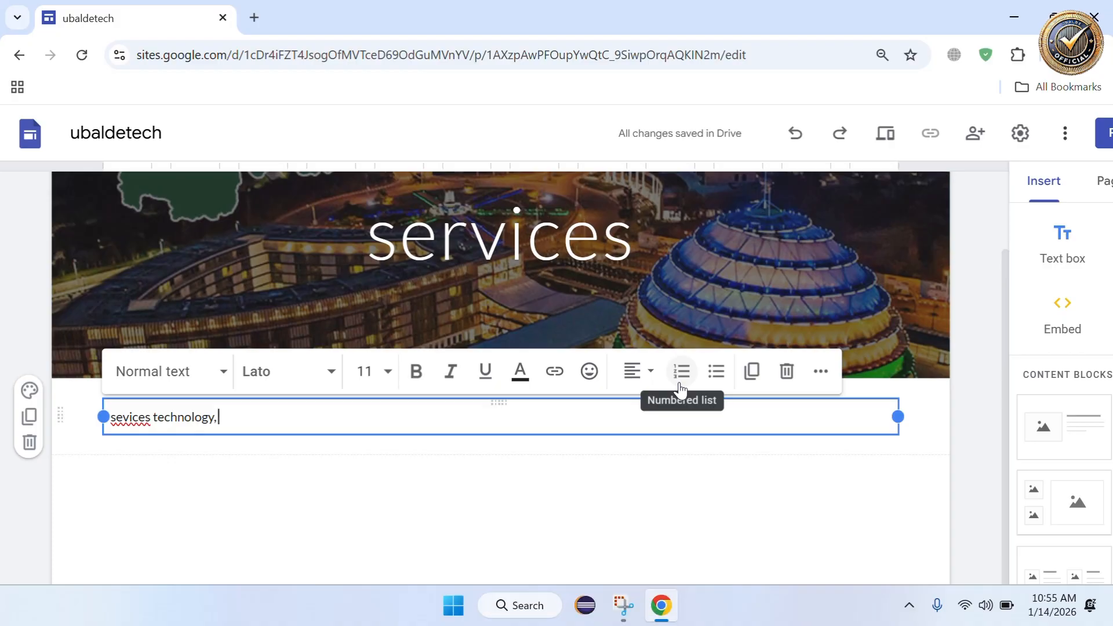
text(troubshooting,,.........)
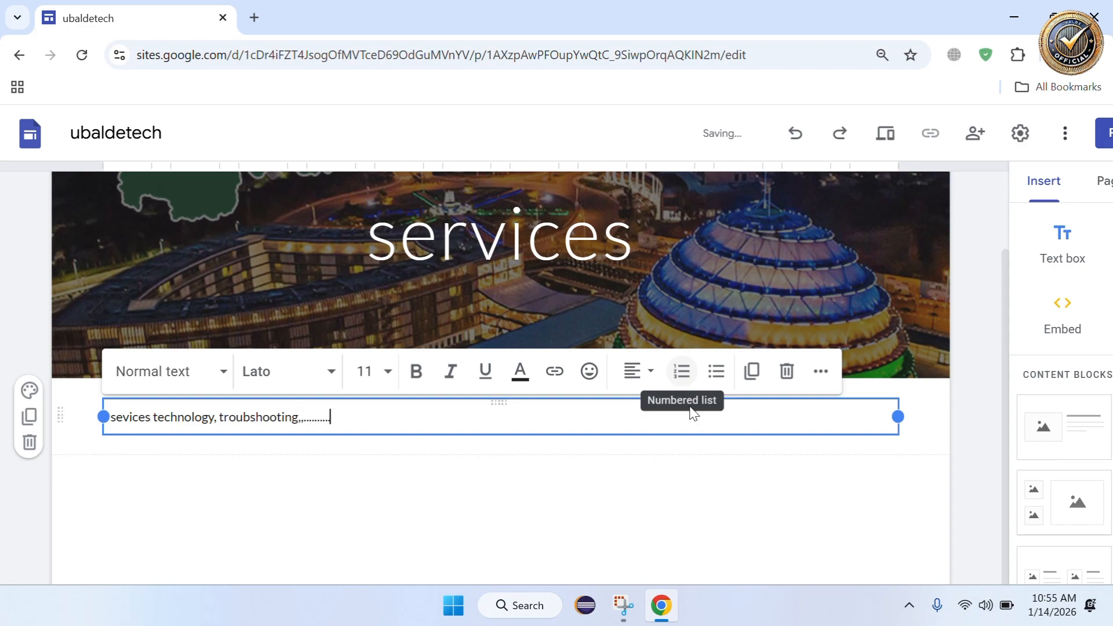
click(765, 485)
- View the about us page, followed by the contact us page, through the site header's navigation links
scroll(765, 485, right, 2)
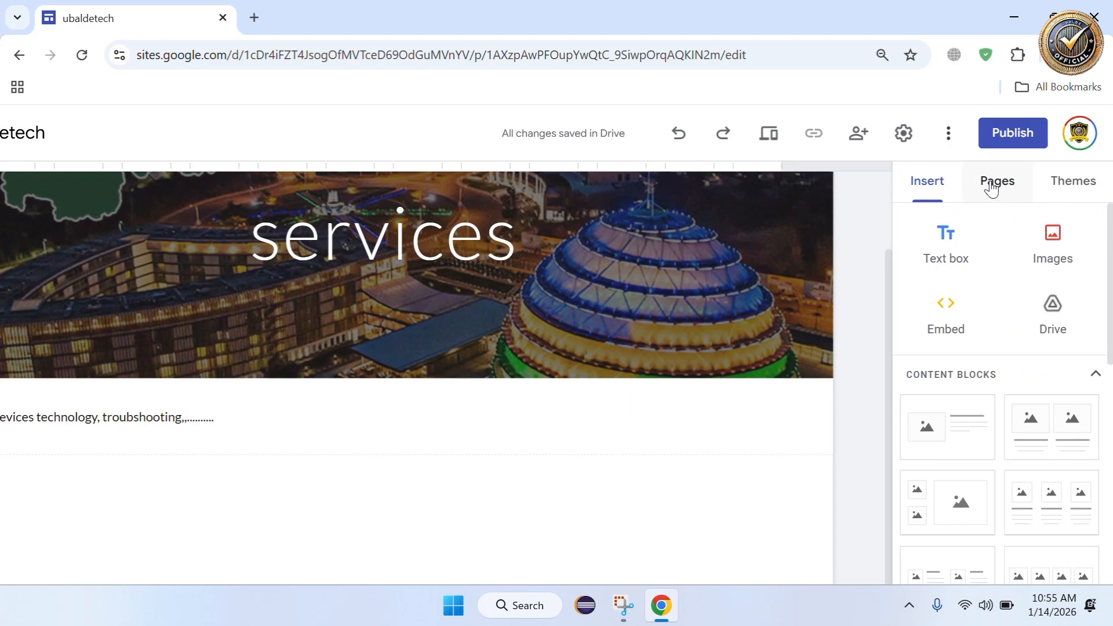
scroll(614, 248, up, 3)
click(710, 204)
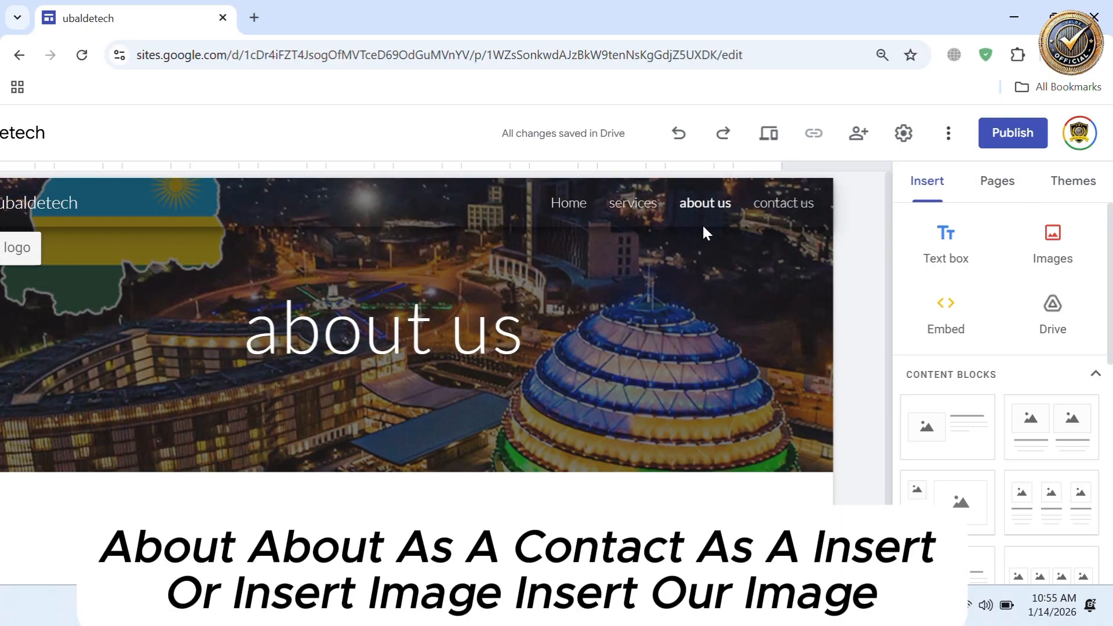
click(788, 210)
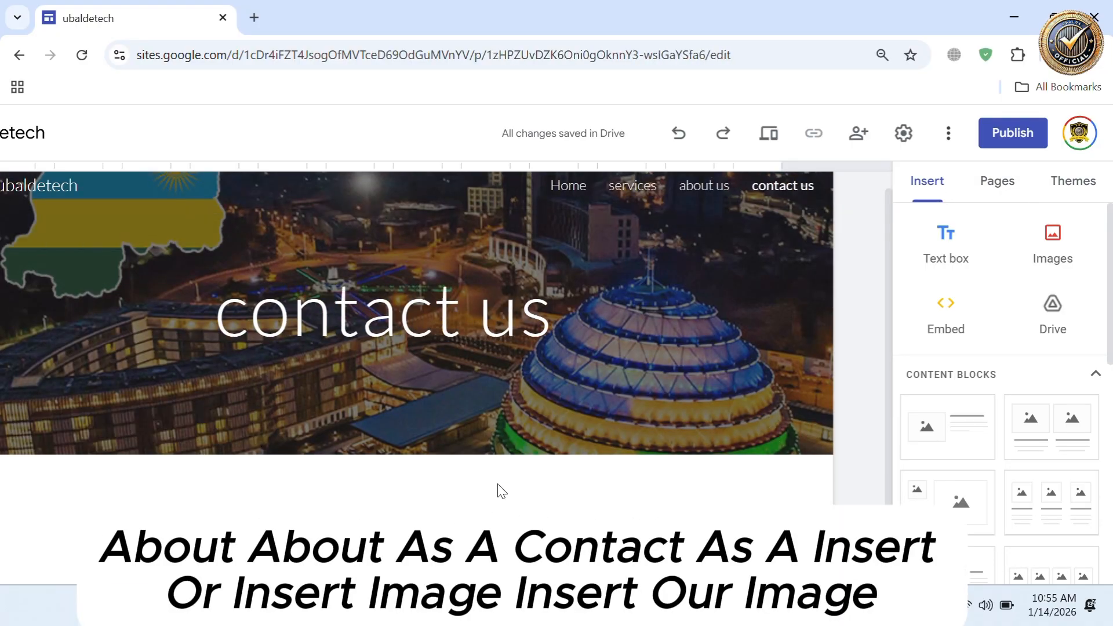
click(1052, 244)
click(1033, 300)
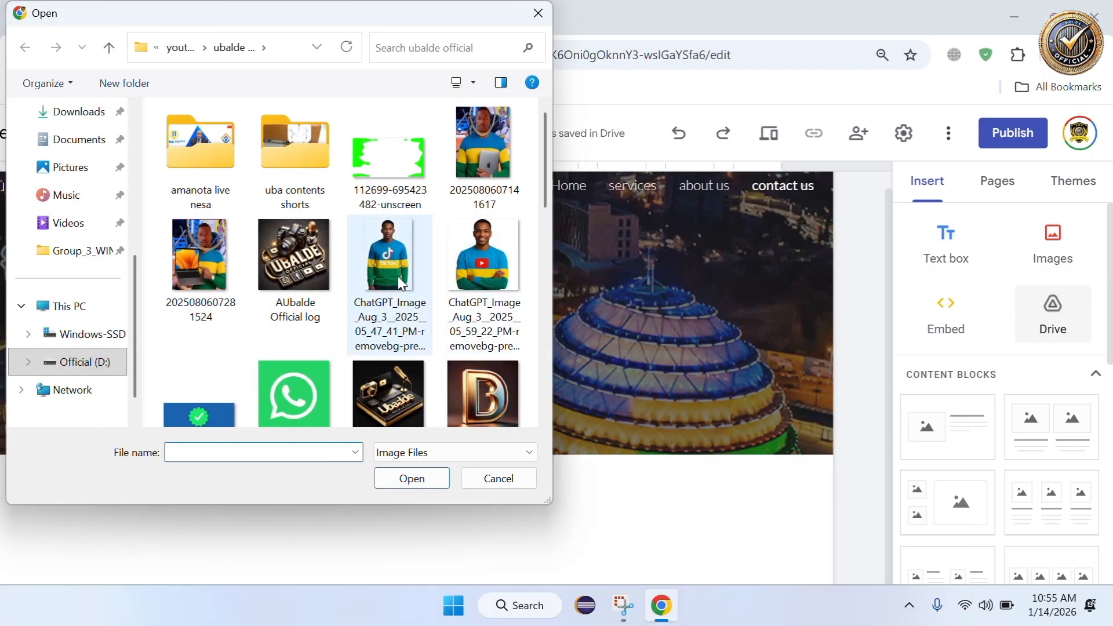
click(200, 258)
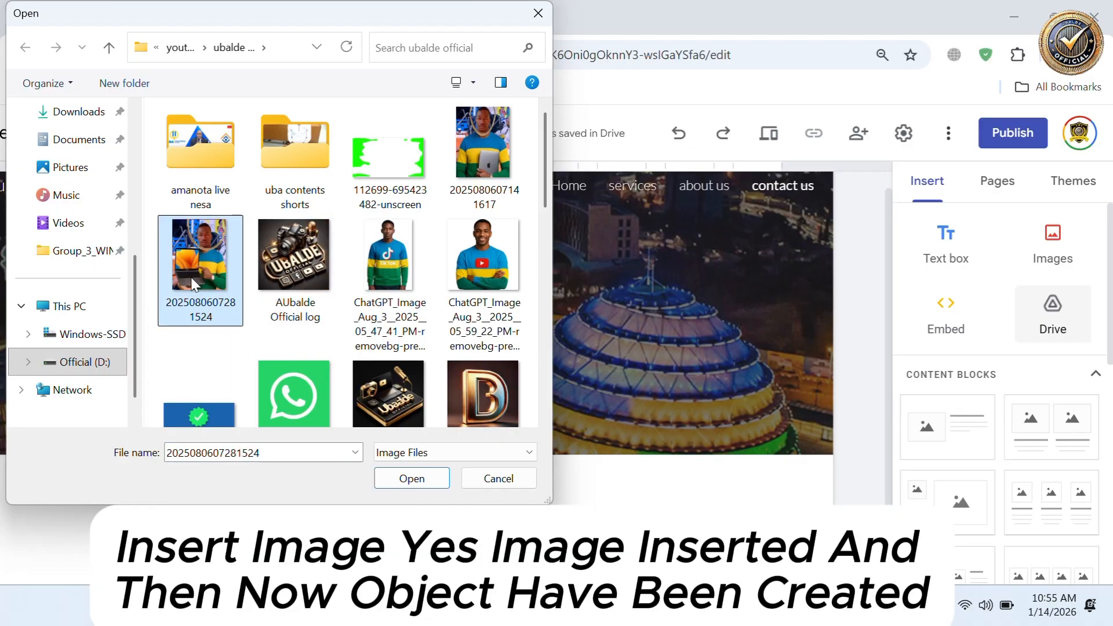
click(411, 478)
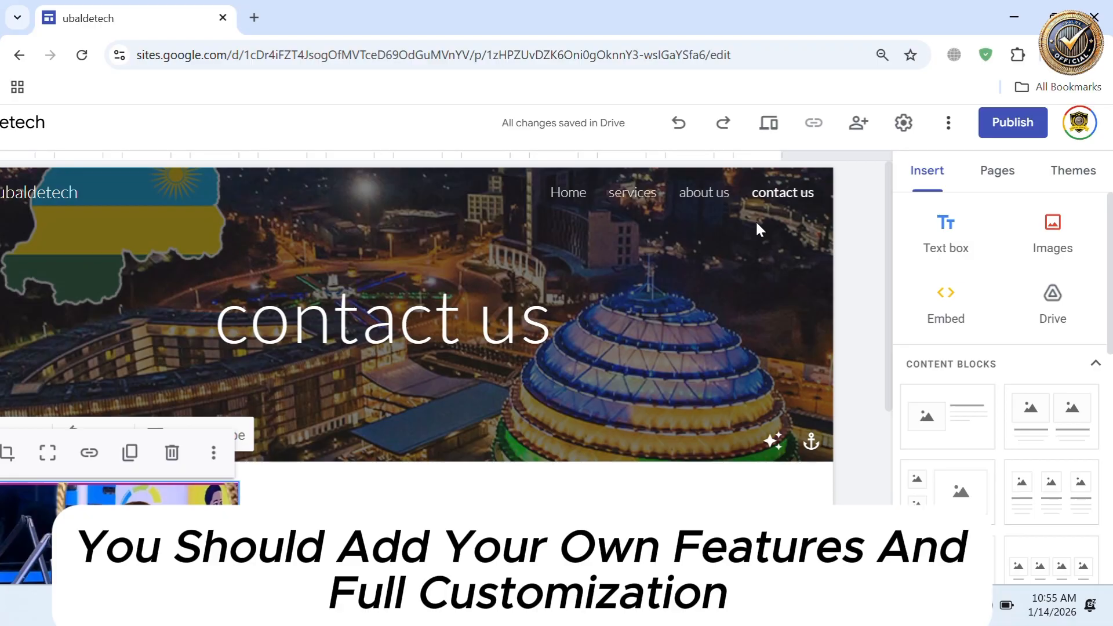
- Examine the available insertable components, from the table of contents and image carousel to the button, divider, spacer and social links
scroll(1014, 409, down, 8)
scroll(1014, 409, up, 4)
scroll(1014, 409, right, 1)
scroll(1015, 409, up, 4)
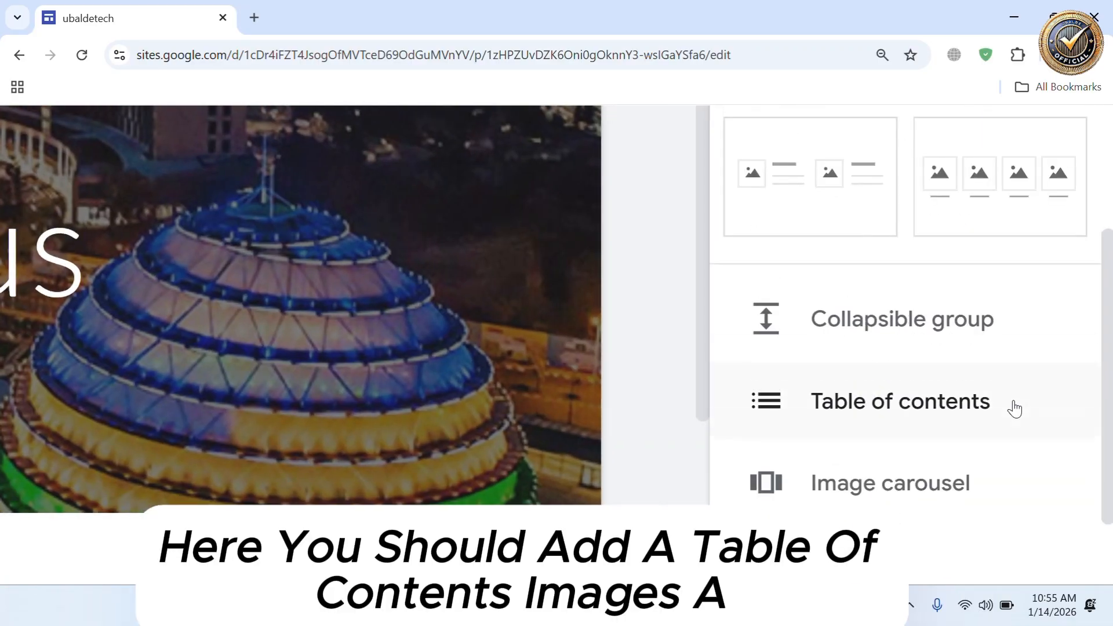
scroll(985, 414, up, 1)
scroll(910, 426, down, 2)
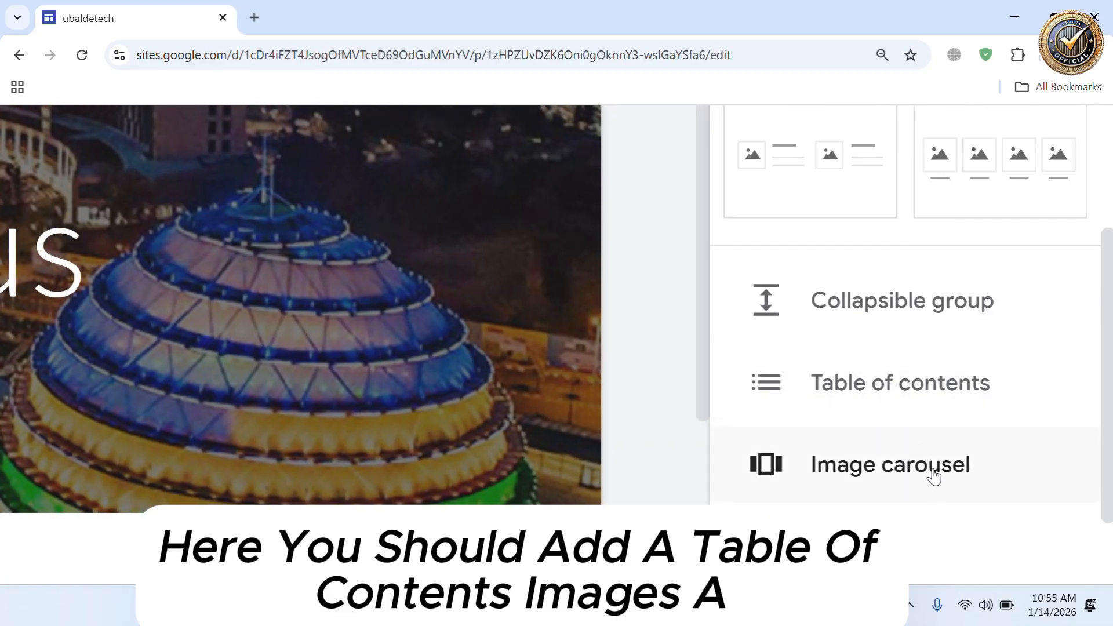
scroll(934, 441, down, 2)
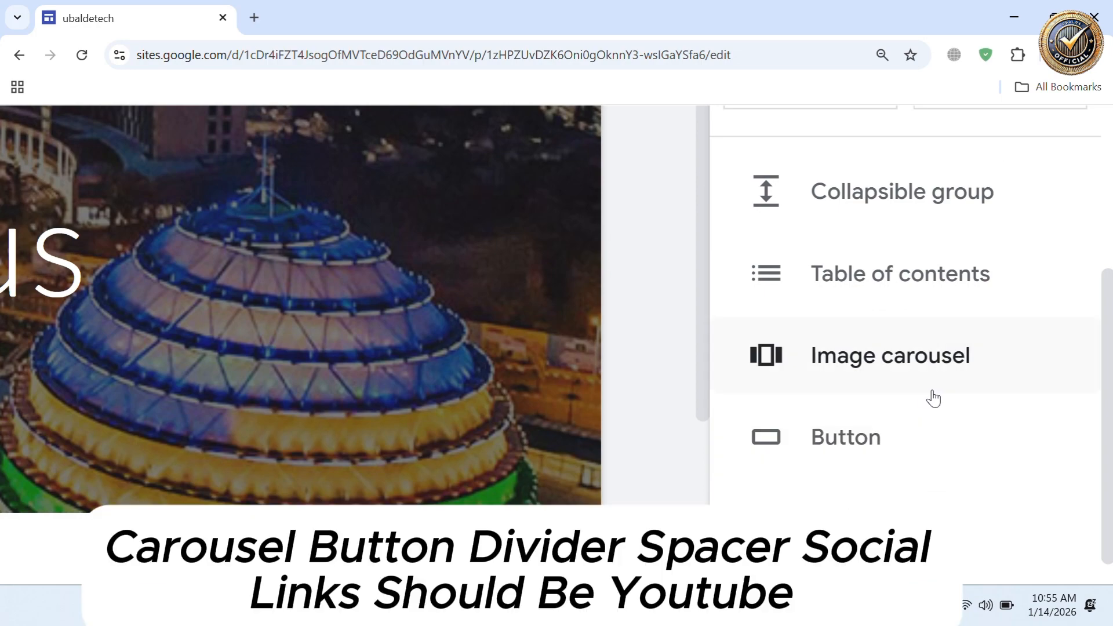
scroll(928, 397, down, 8)
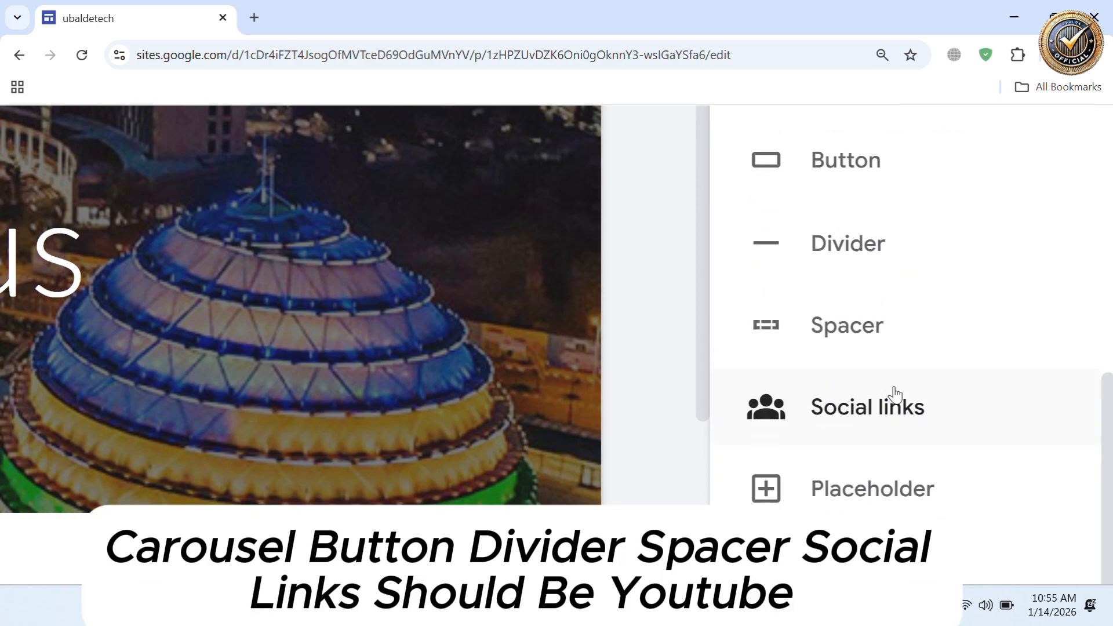
scroll(896, 395, down, 1)
click(826, 187)
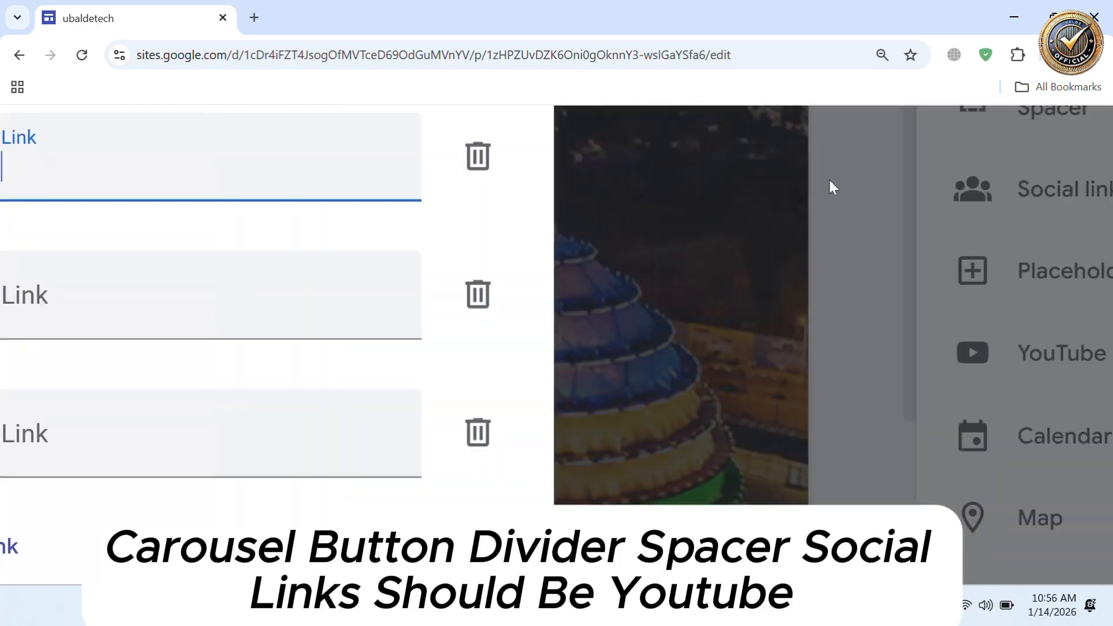
scroll(529, 348, up, 3)
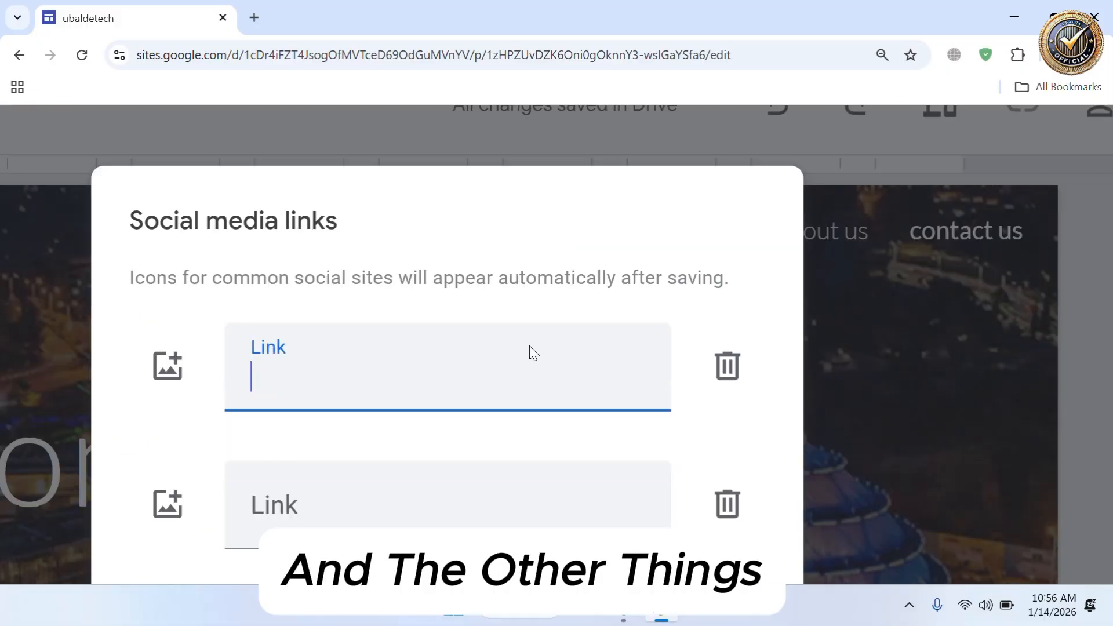
scroll(530, 348, down, 5)
click(606, 509)
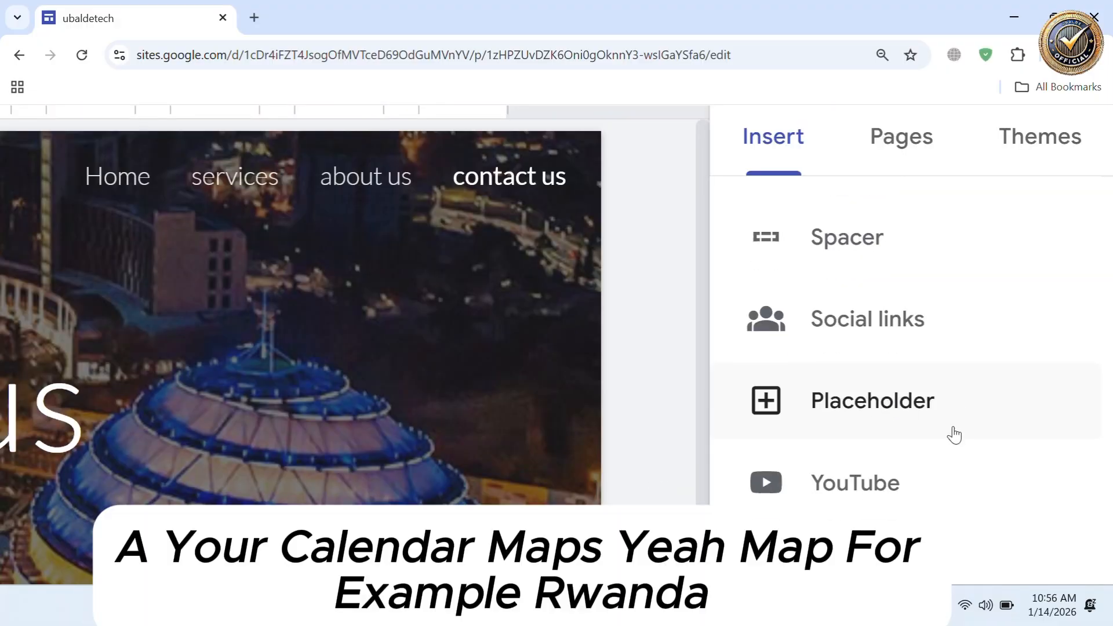
- Start inserting a map on the contact us page, choose Rwanda as its location and show it as Satellite
scroll(928, 452, down, 2)
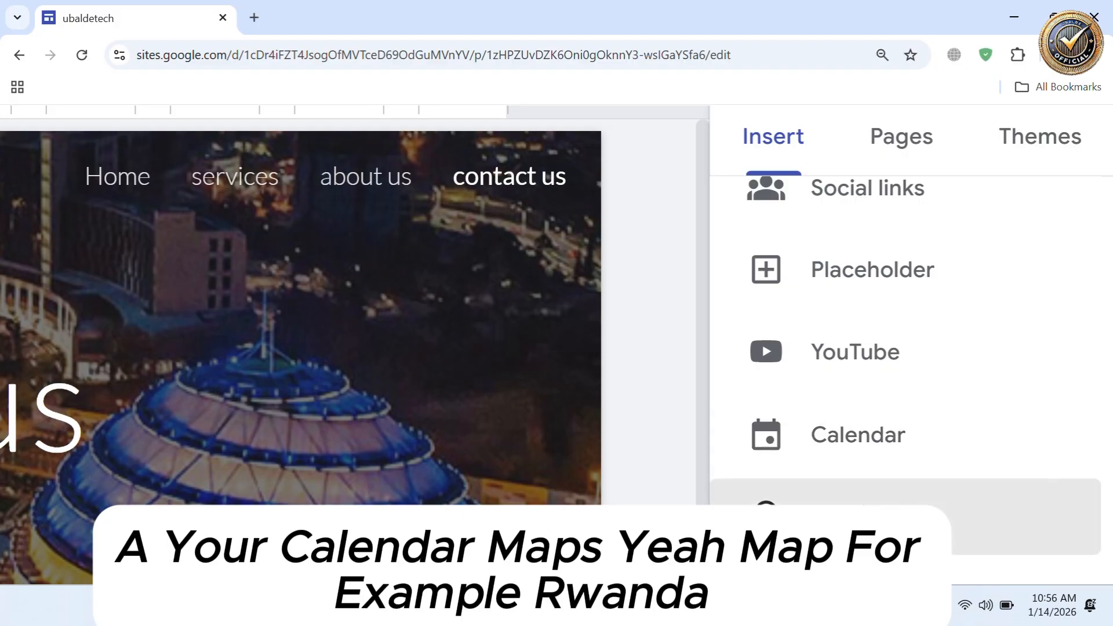
click(869, 516)
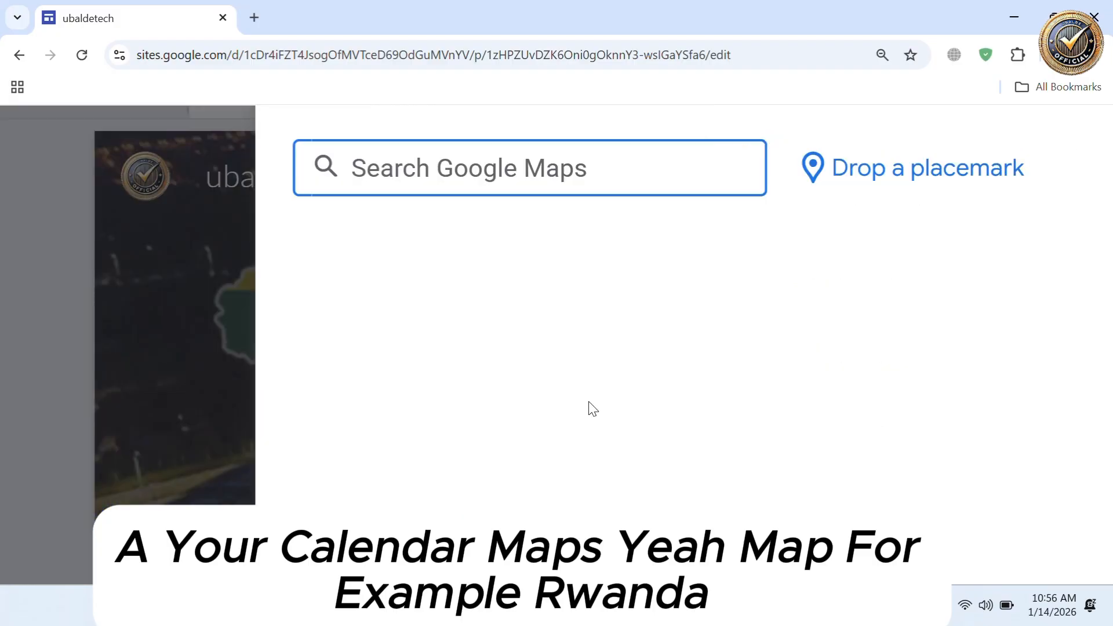
text(rwa)
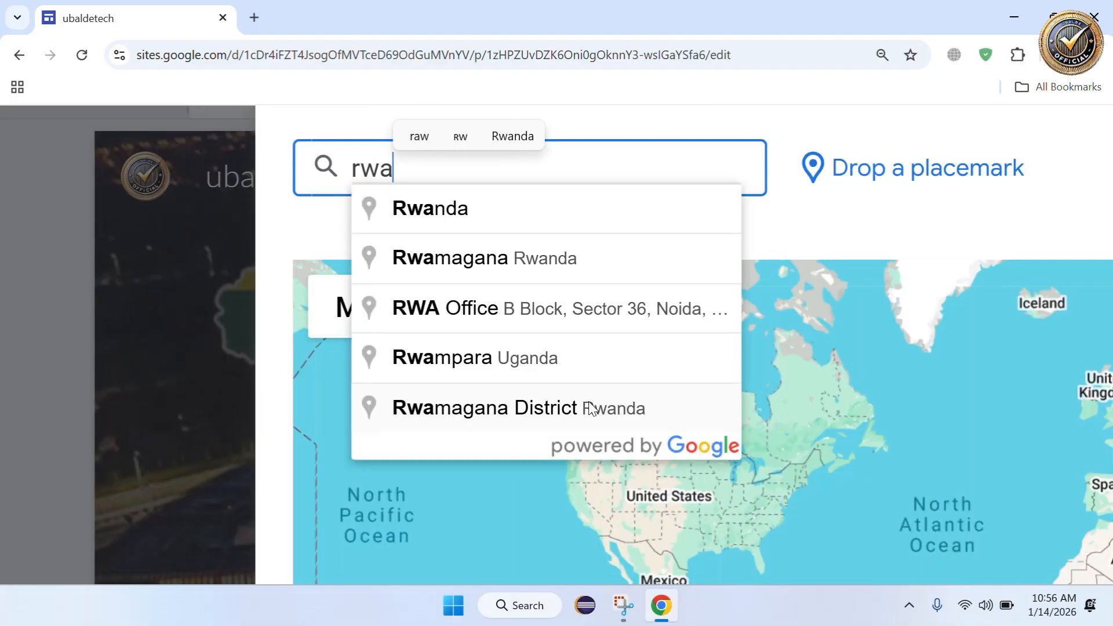
click(520, 230)
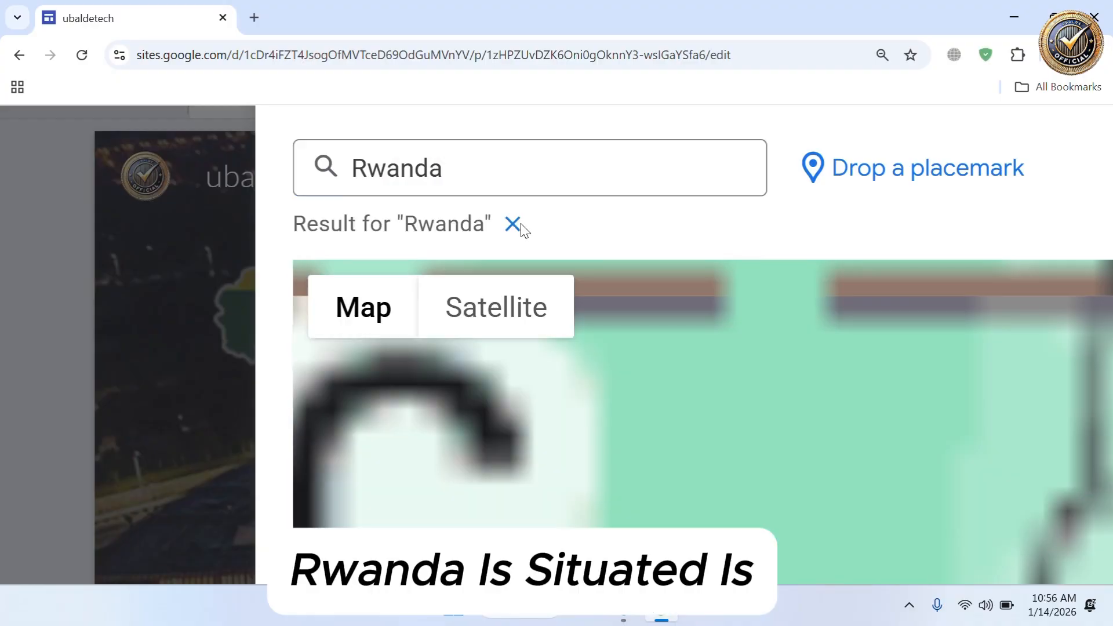
click(497, 306)
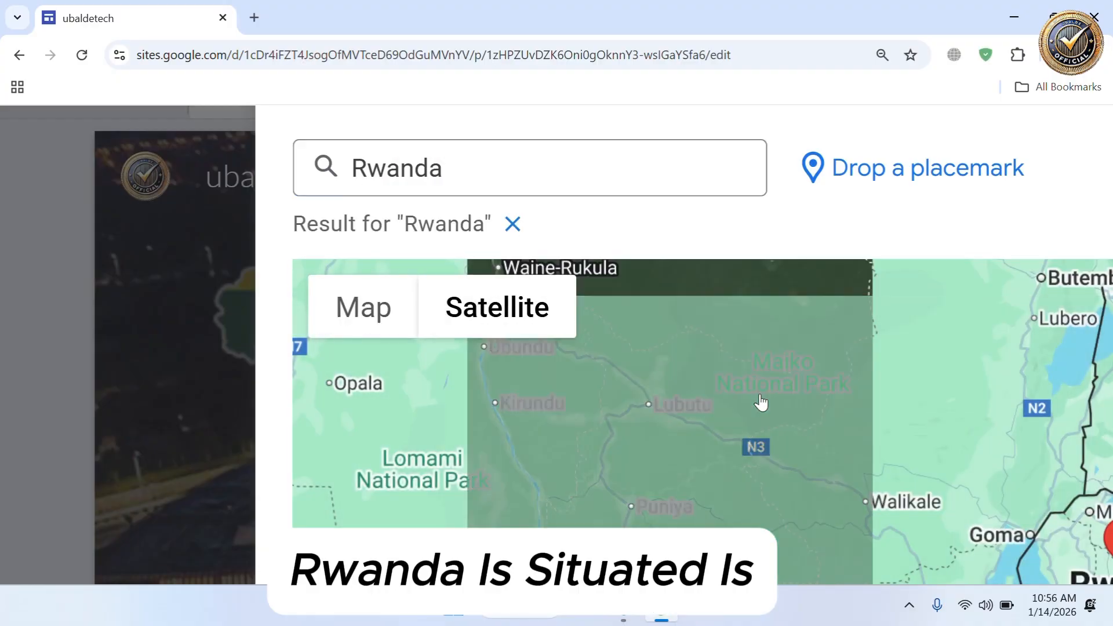
- Inspect the area around Maiko National Park and Rwanda on the map and insert the selected location into the page
double_click(759, 396)
scroll(760, 396, down, 1)
scroll(781, 250, down, 1)
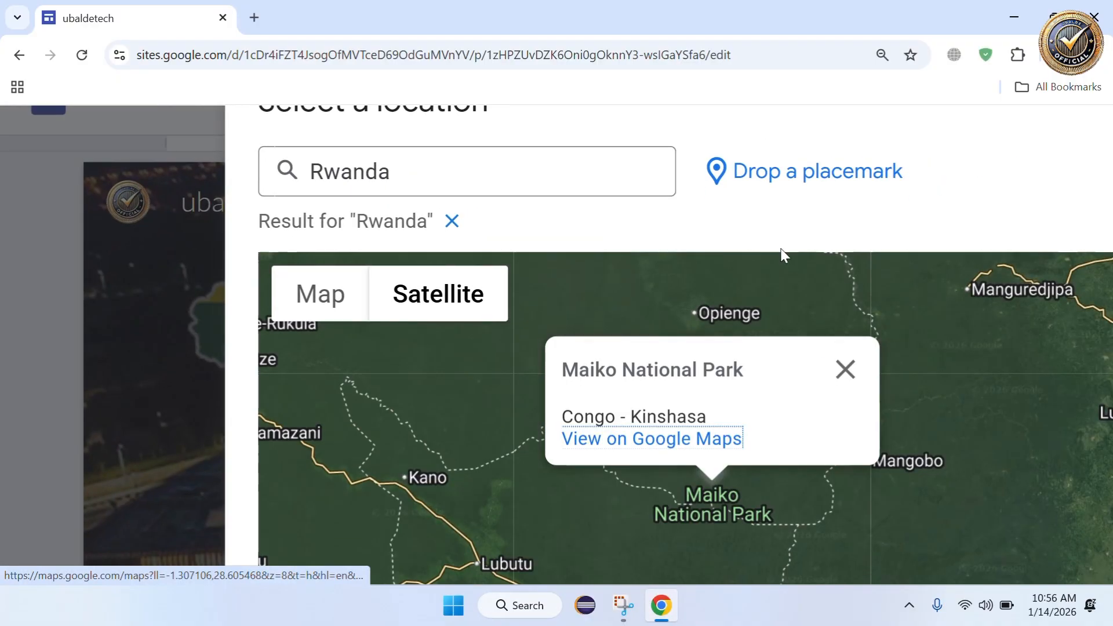
scroll(781, 249, down, 1)
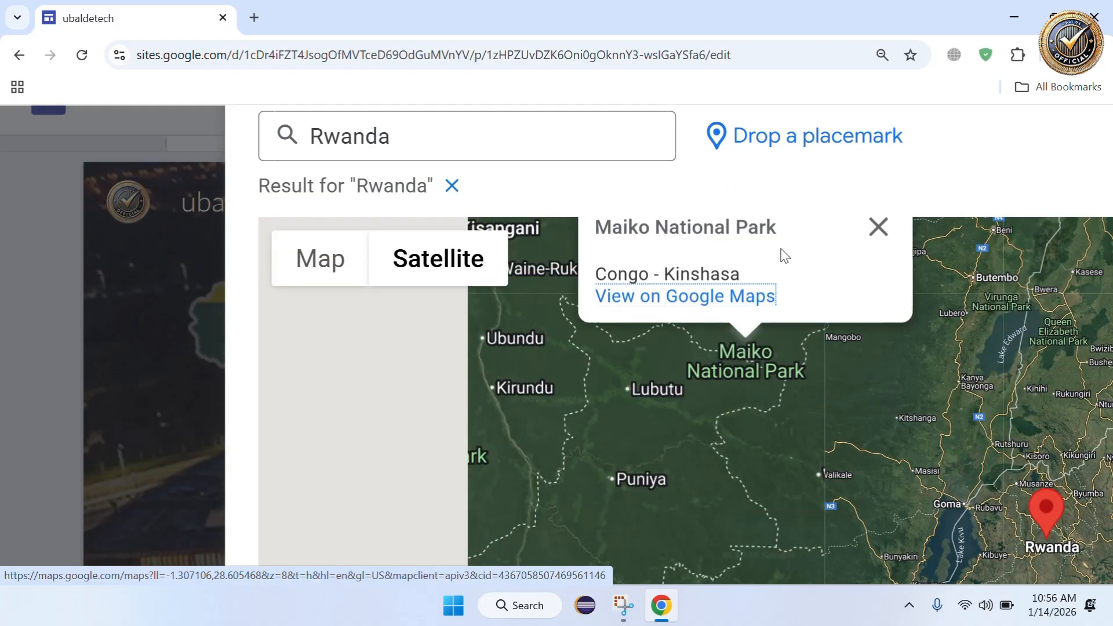
scroll(781, 255, down, 2)
scroll(781, 251, right, 10)
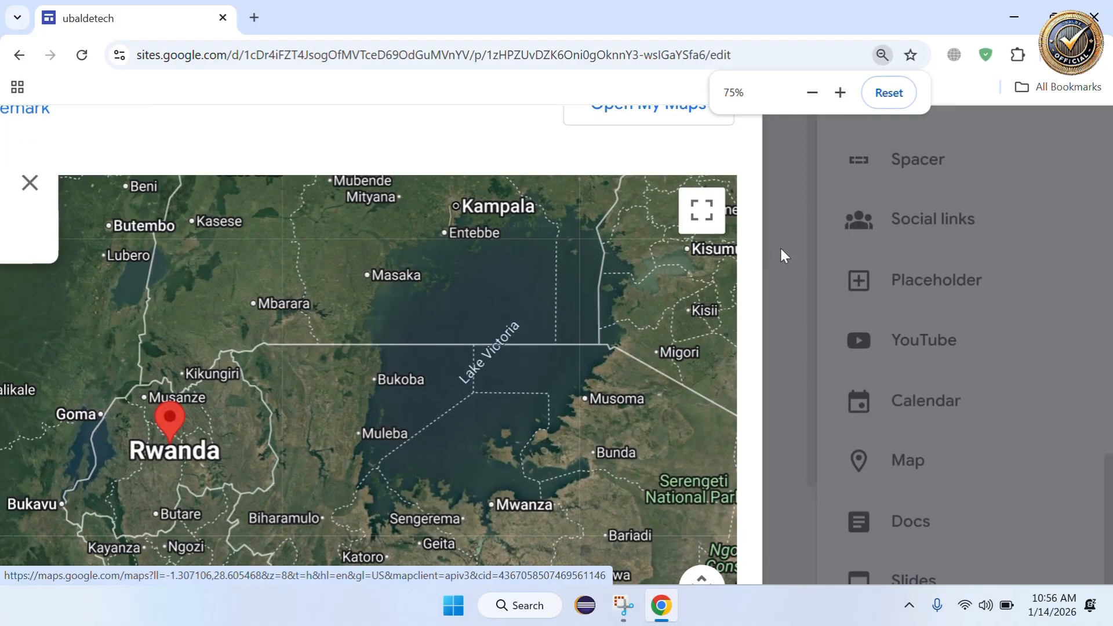
scroll(781, 251, down, 3)
click(710, 480)
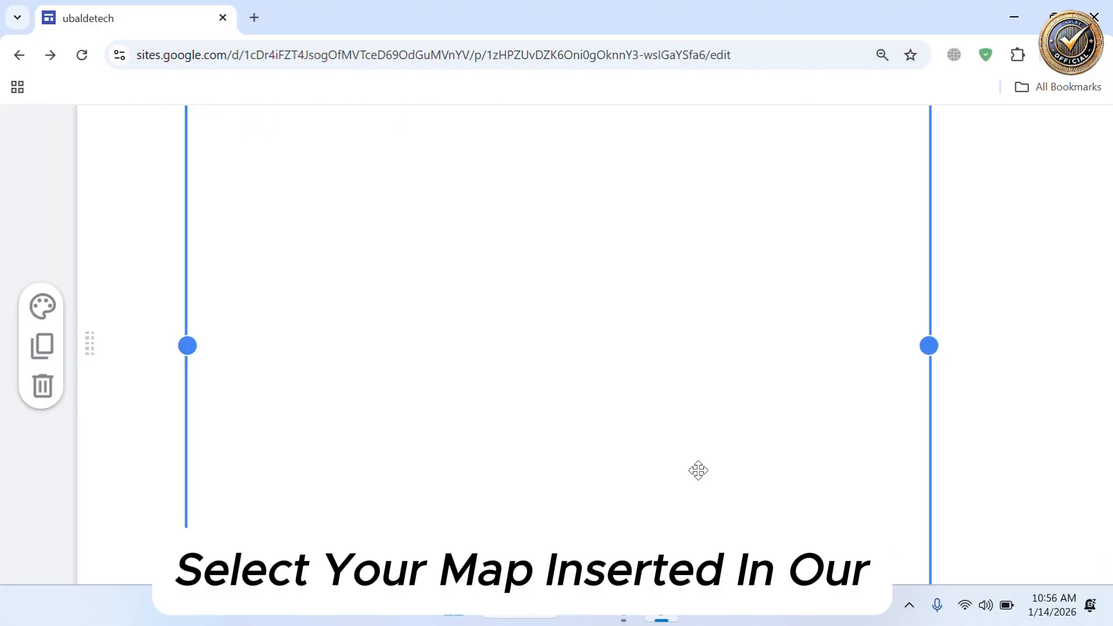
- Go to the Home page through the site header's navigation and open the preview of the site
scroll(628, 462, up, 4)
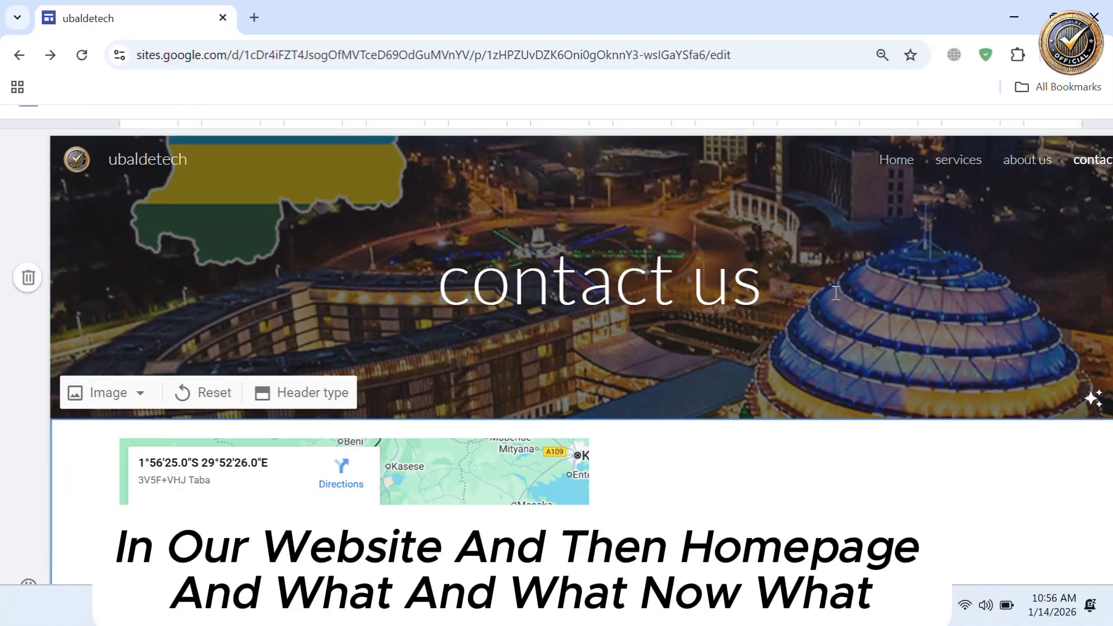
click(895, 162)
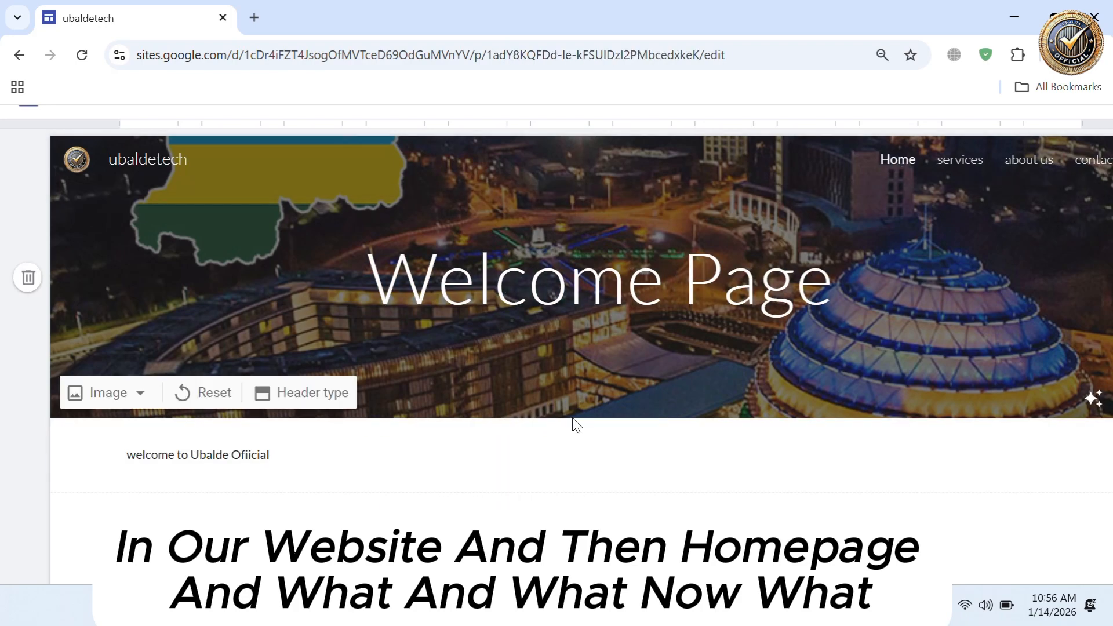
scroll(796, 338, up, 1)
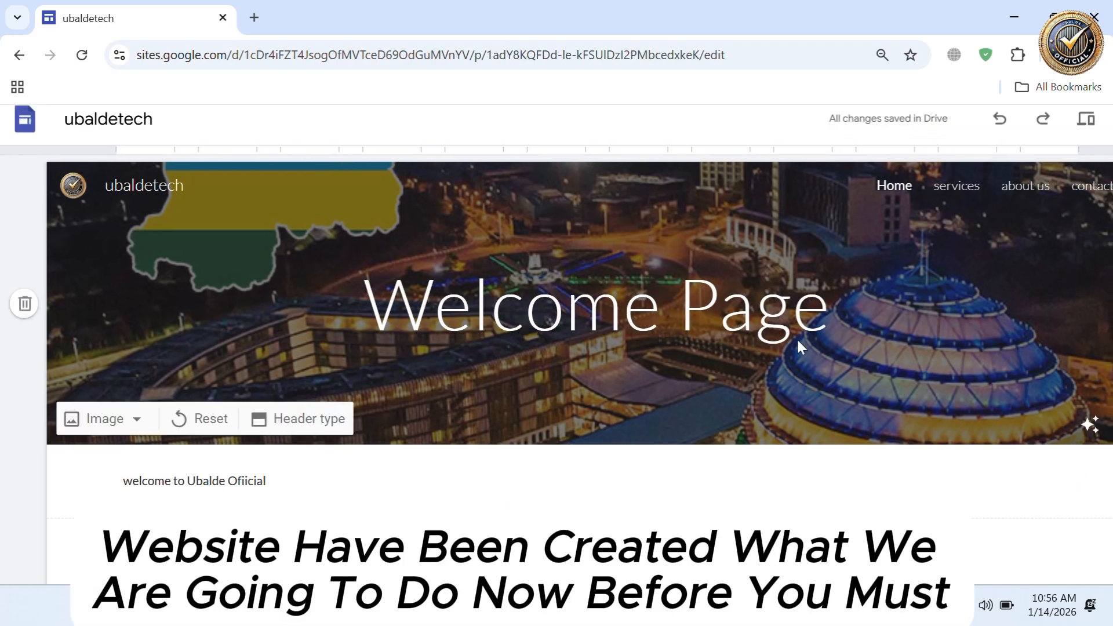
scroll(799, 341, right, 5)
scroll(797, 339, up, 3)
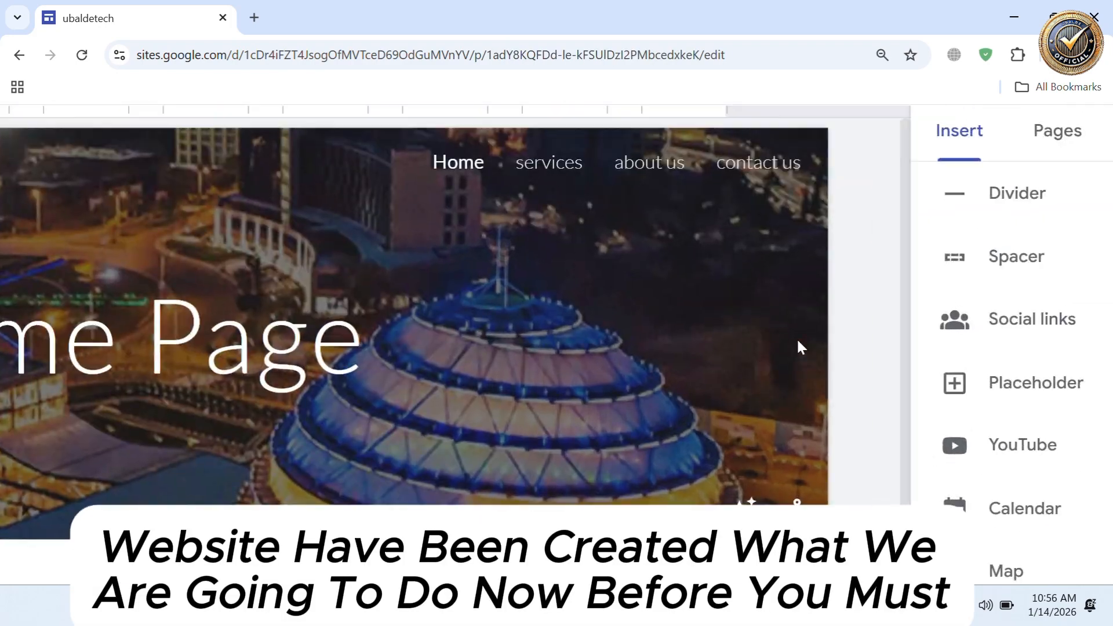
scroll(796, 338, right, 2)
scroll(797, 338, up, 1)
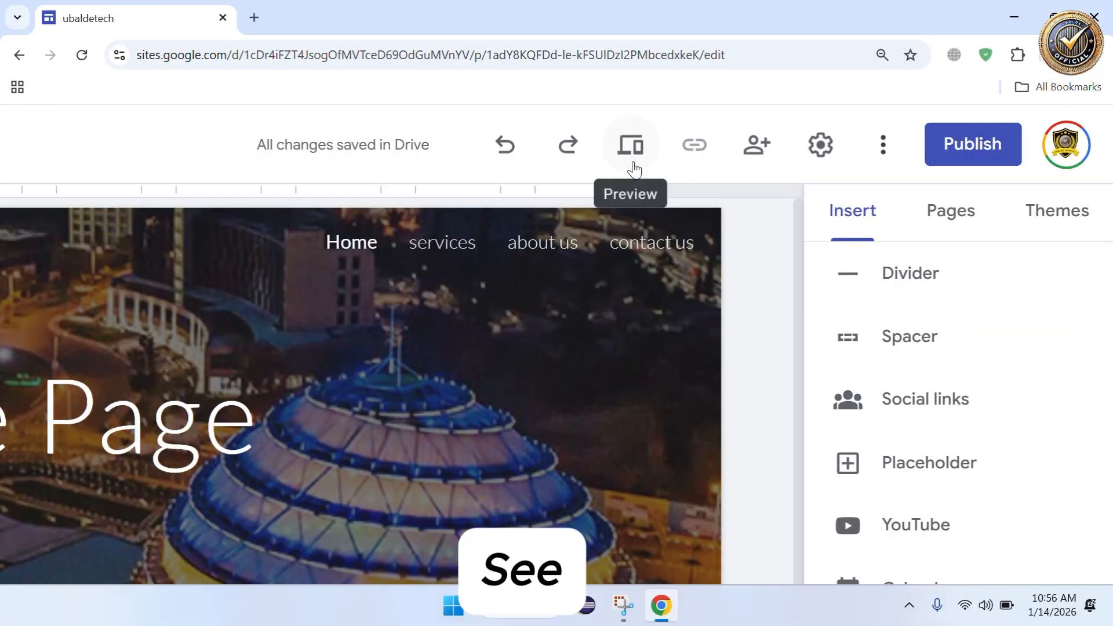
click(634, 169)
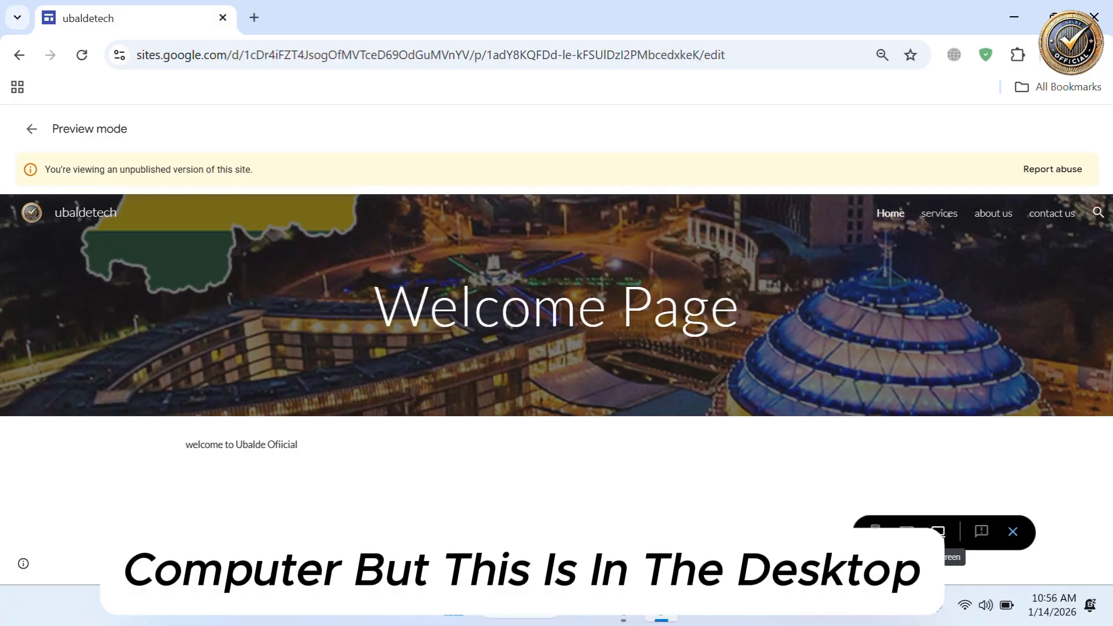
- Preview the Home page at tablet size and at phone size, opening the site's navigation menu and closing it again
click(906, 531)
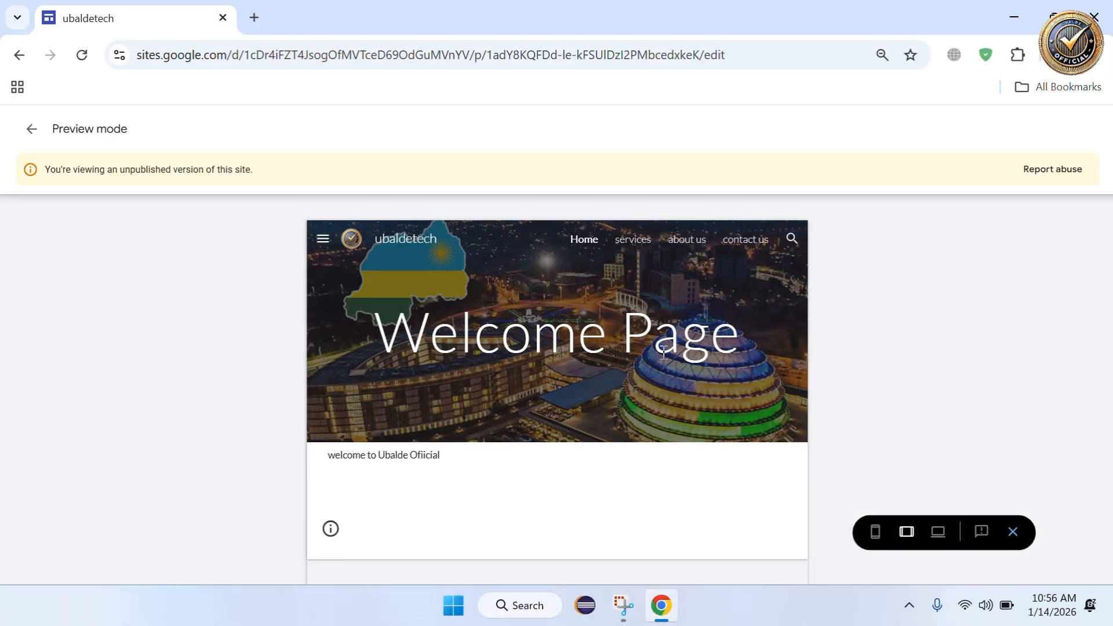
click(323, 239)
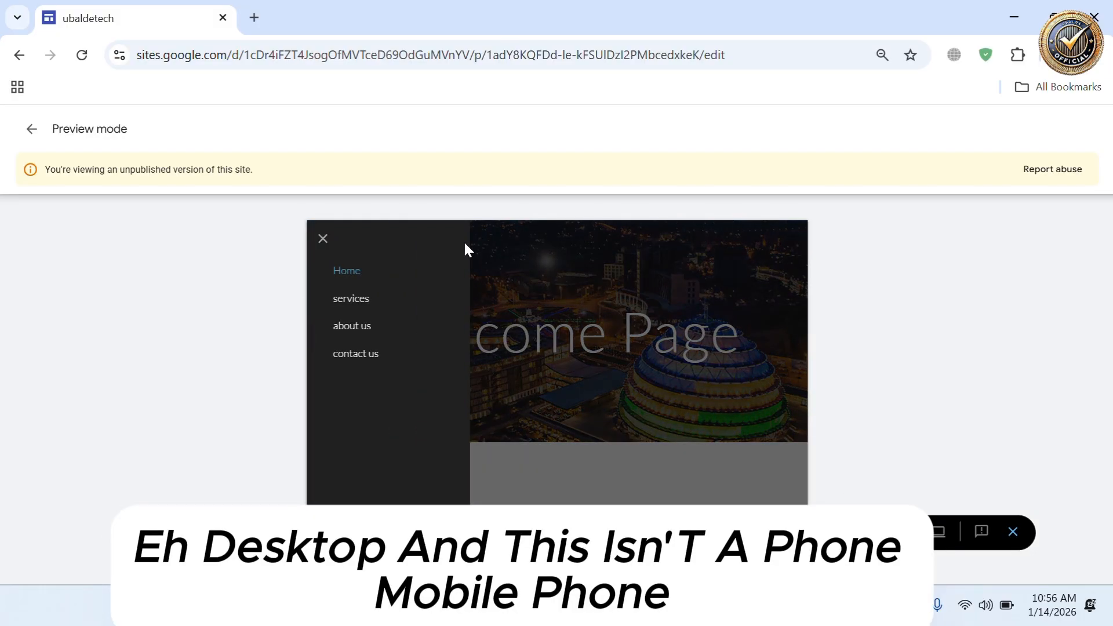
click(874, 531)
scroll(583, 373, up, 5)
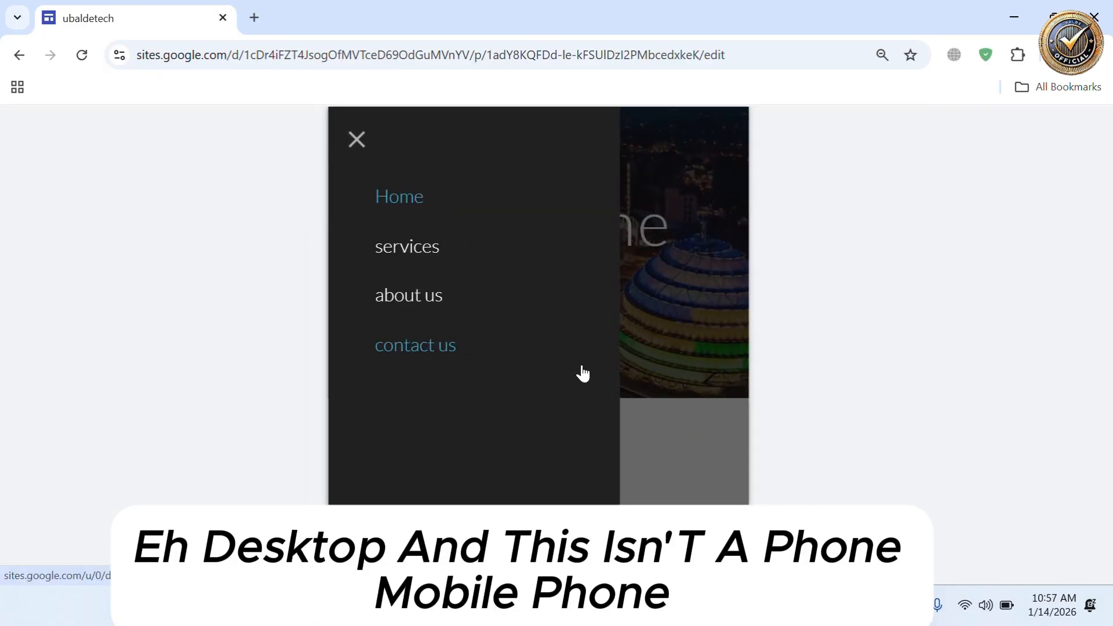
scroll(583, 374, up, 6)
scroll(583, 374, down, 5)
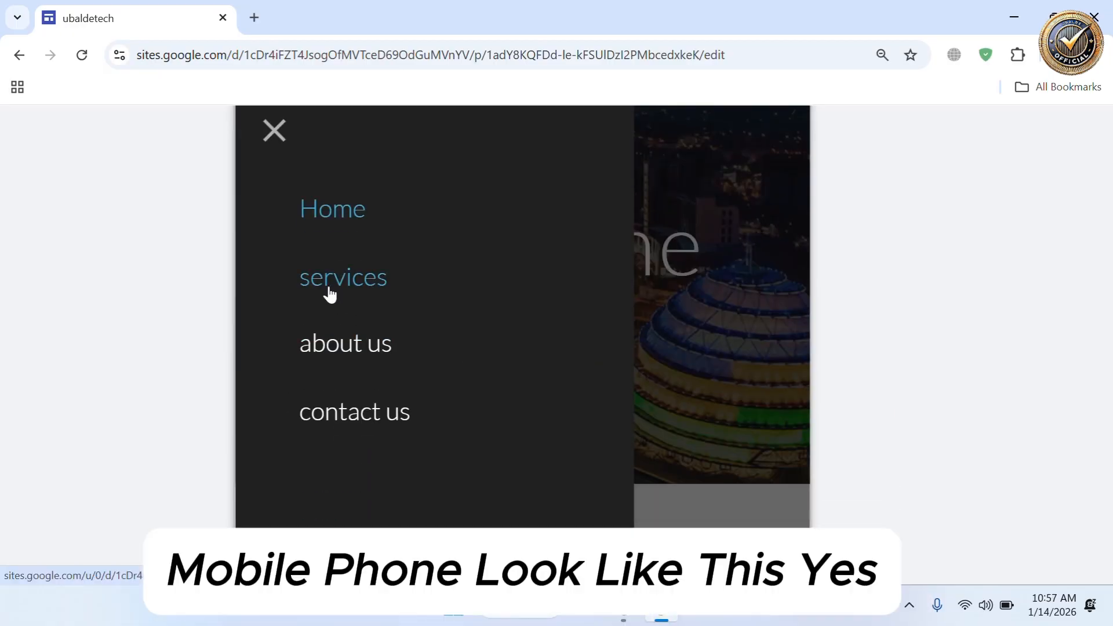
click(268, 139)
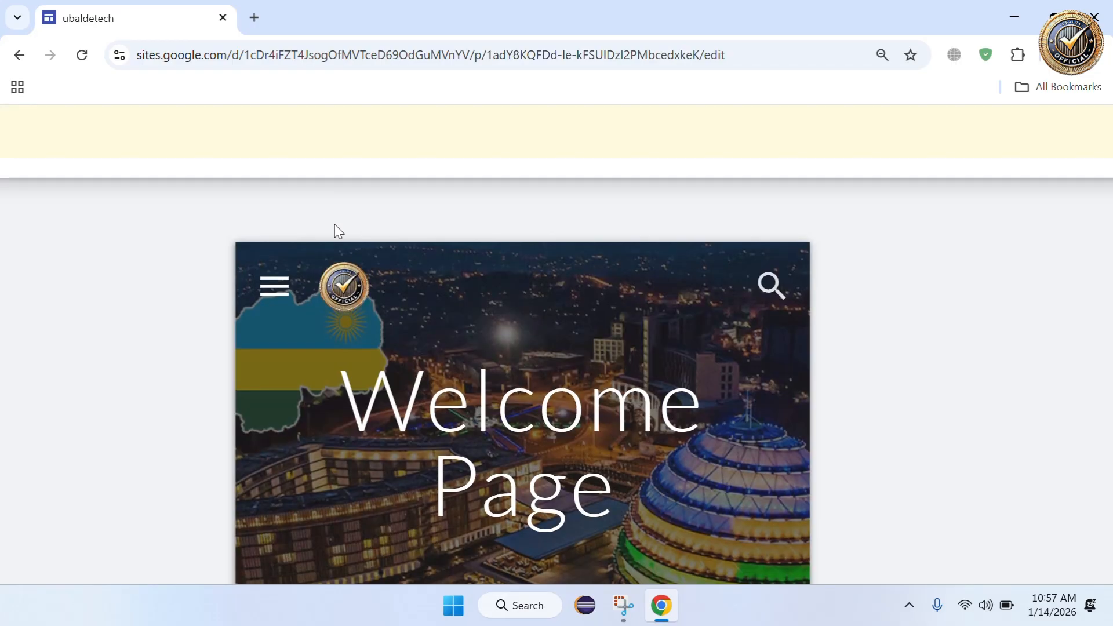
- Try the navigation menu and site search in the phone-size view and exit the preview
click(283, 310)
click(283, 311)
click(771, 293)
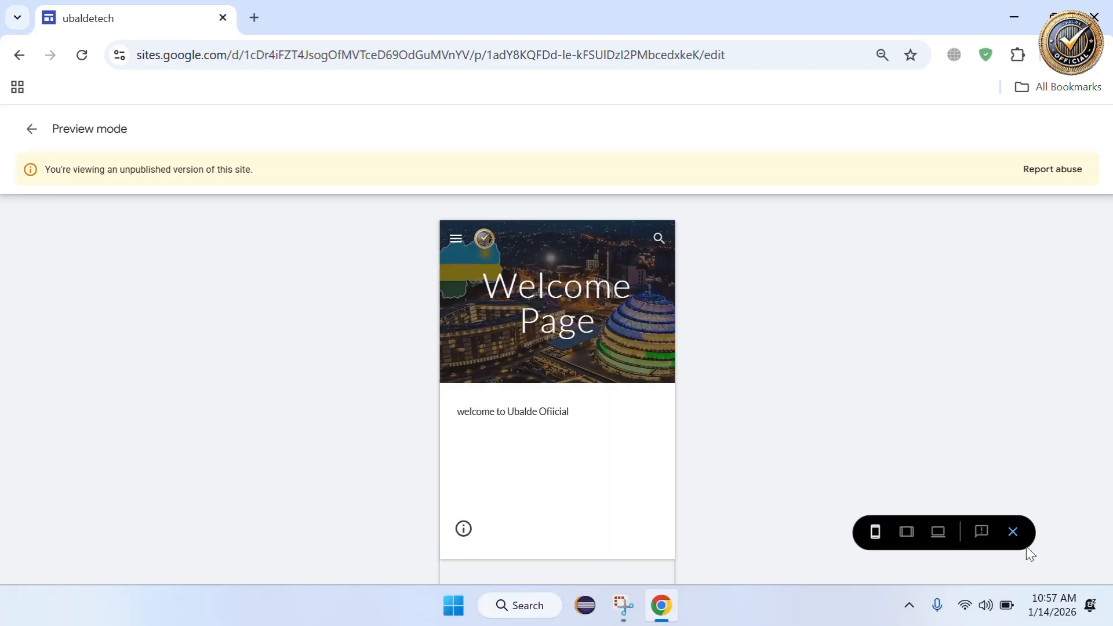
click(1013, 533)
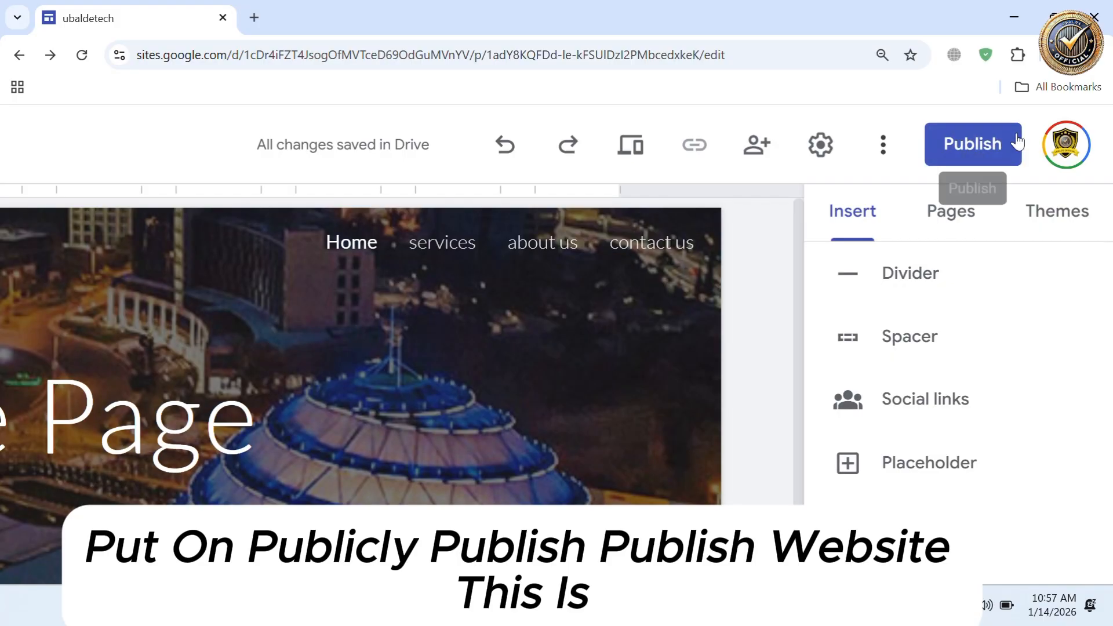
- Open the site's publishing settings and examine the full web address the site is going to use
click(1013, 144)
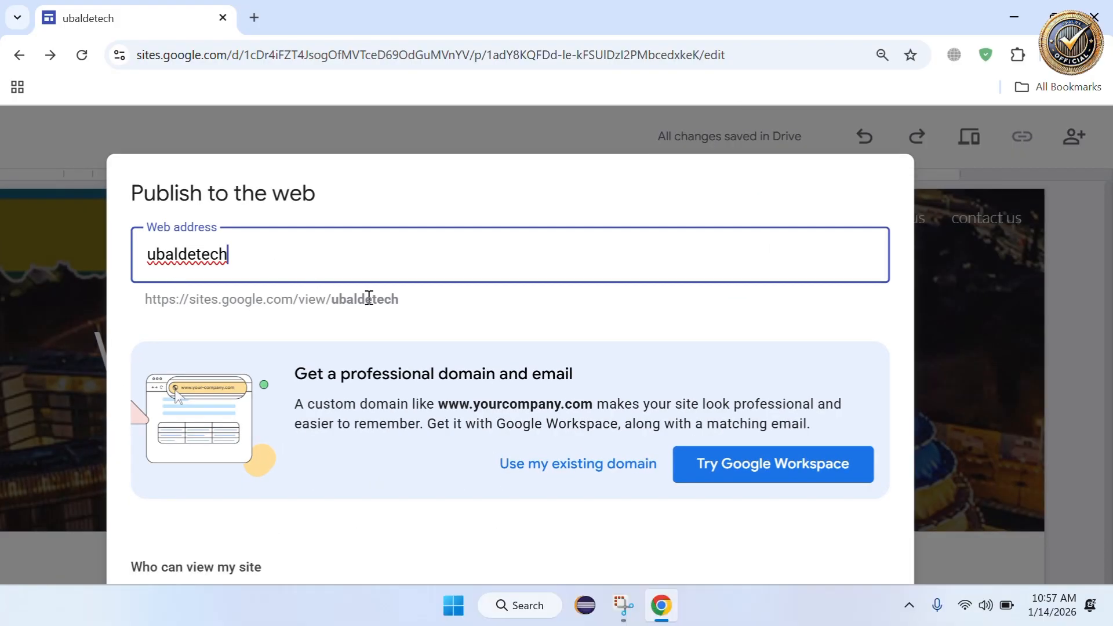
drag(403, 308, 177, 299)
click(419, 302)
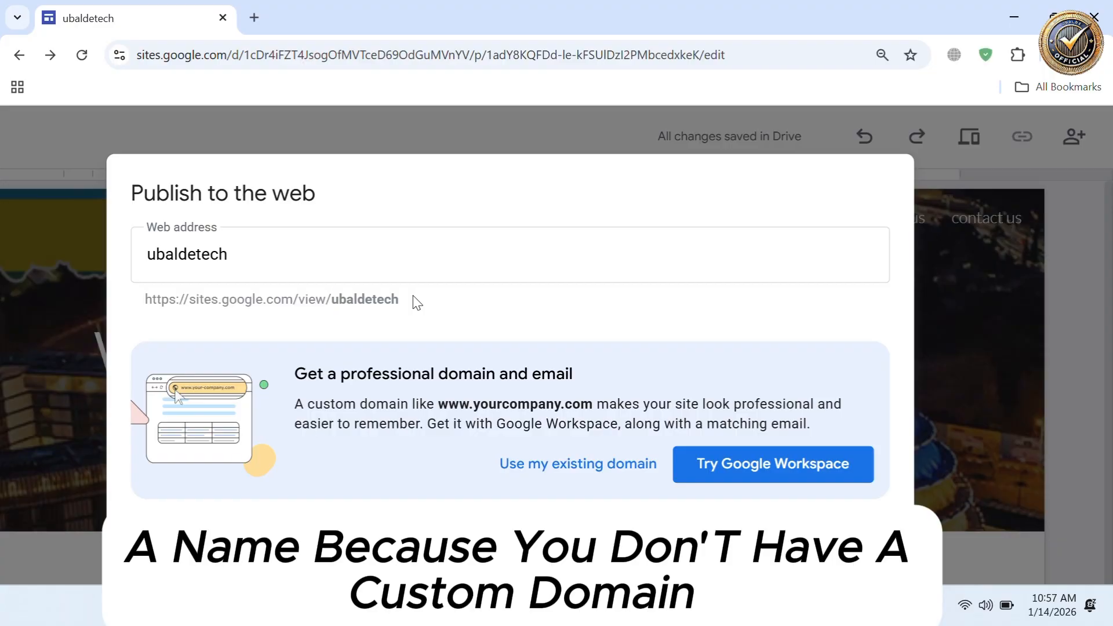
double_click(410, 301)
drag(137, 300, 403, 300)
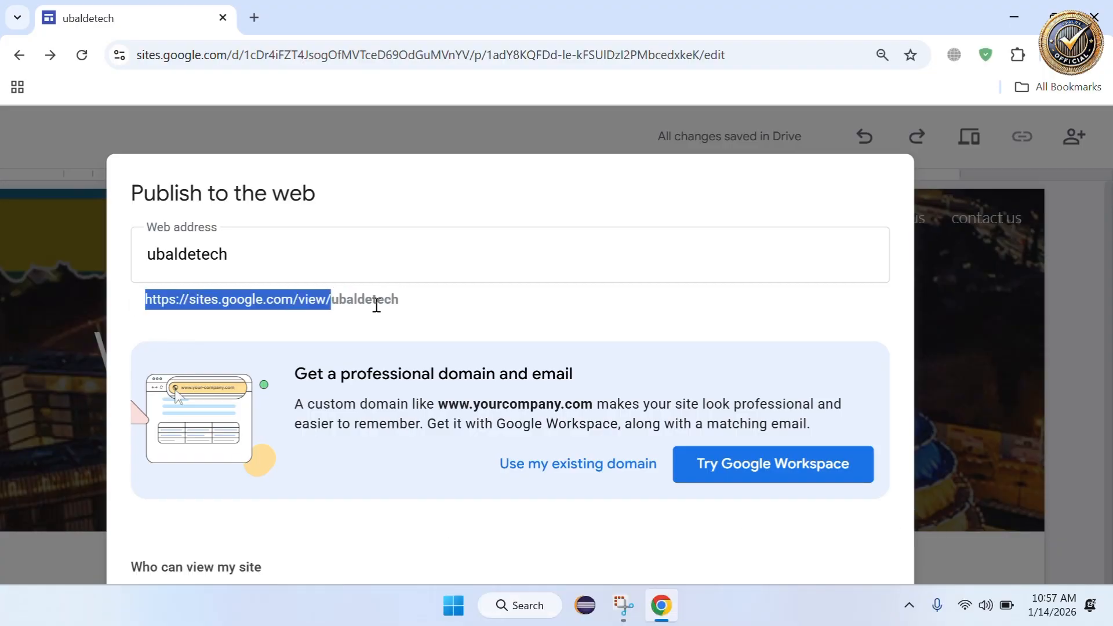
click(147, 299)
drag(164, 299, 399, 299)
click(400, 299)
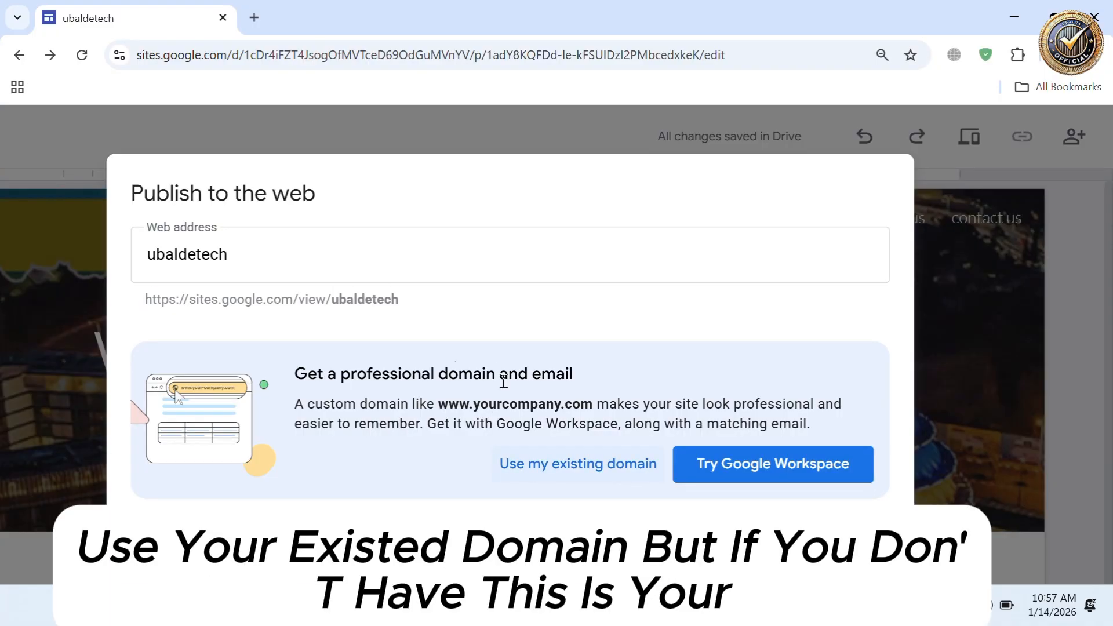
drag(332, 299, 265, 299)
mouse_move(144, 300)
mouse_down()
mouse_move(303, 302)
mouse_move(389, 321)
mouse_move(402, 300)
mouse_move(155, 294)
mouse_up()
click(403, 301)
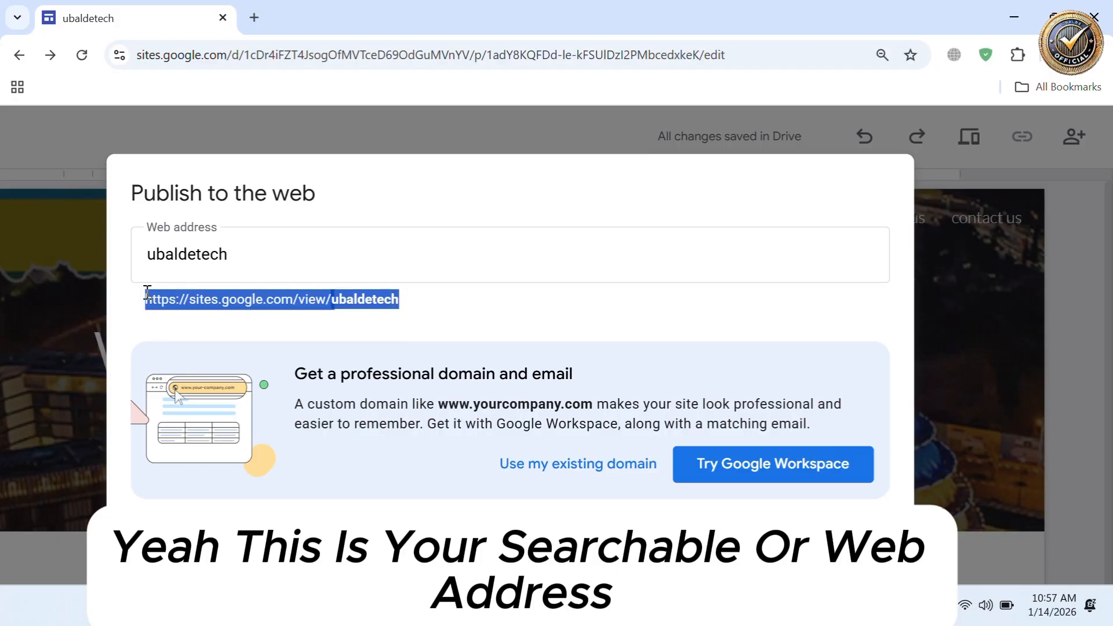
click(480, 313)
- Publish the site to the web under the address ubaldetech
scroll(481, 313, down, 1)
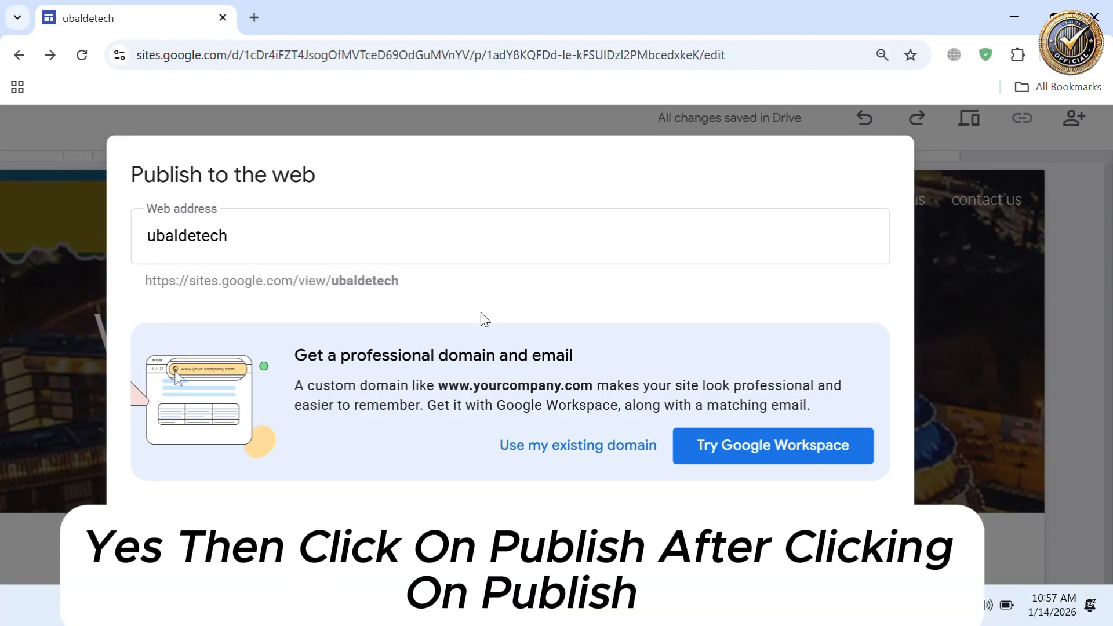
scroll(485, 319, down, 5)
click(828, 497)
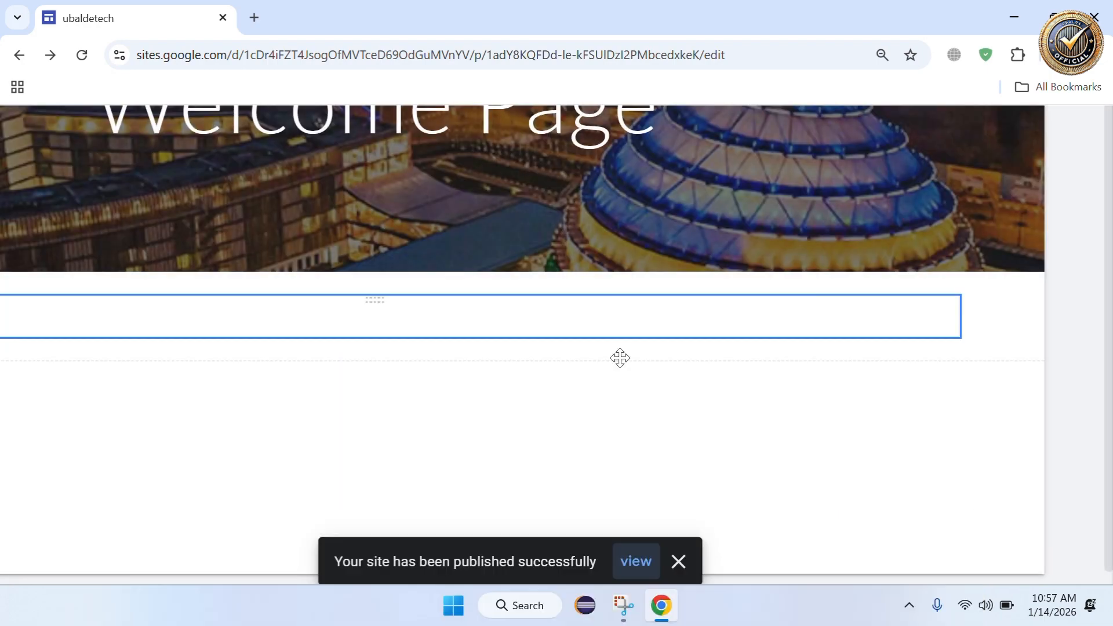
- View the published site and visit its about us and contact us pages, looking over the embedded map
click(655, 551)
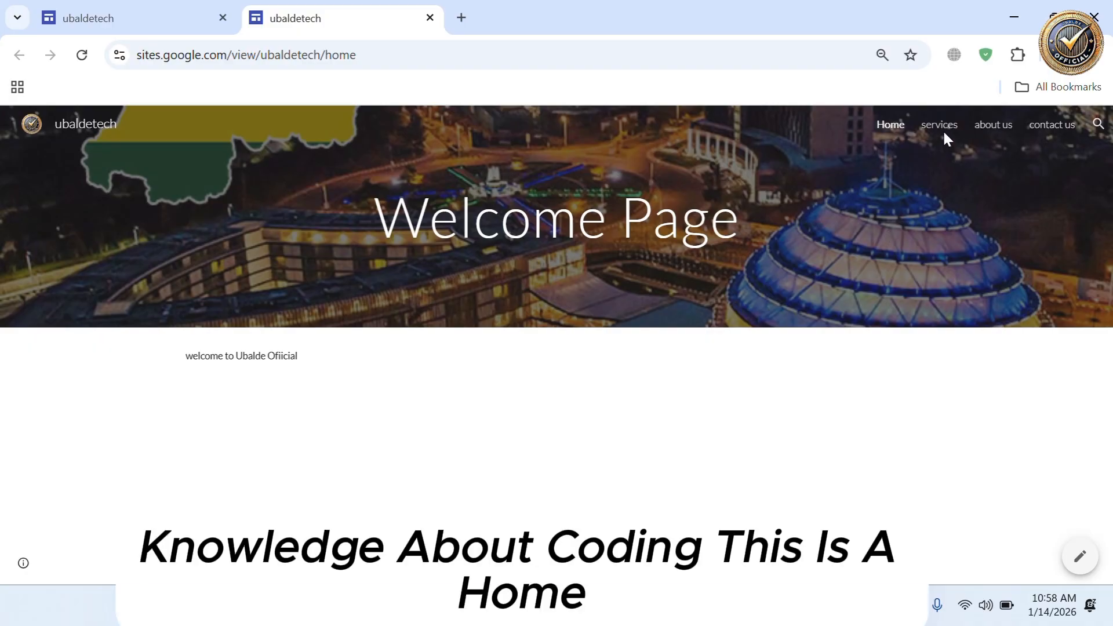
scroll(910, 124, up, 4)
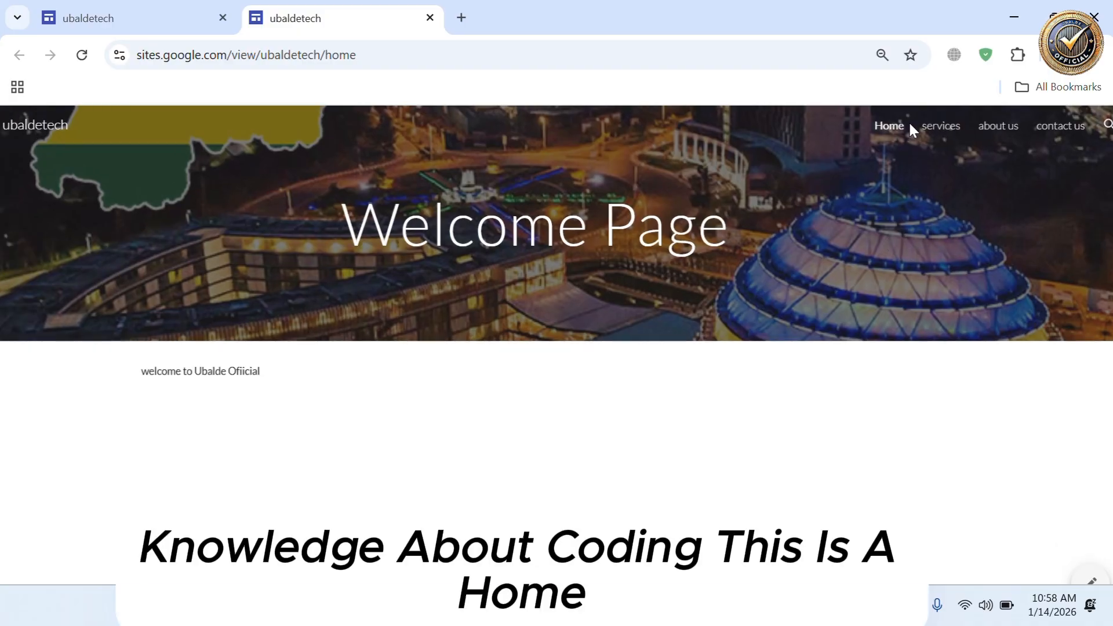
scroll(909, 124, right, 2)
click(910, 131)
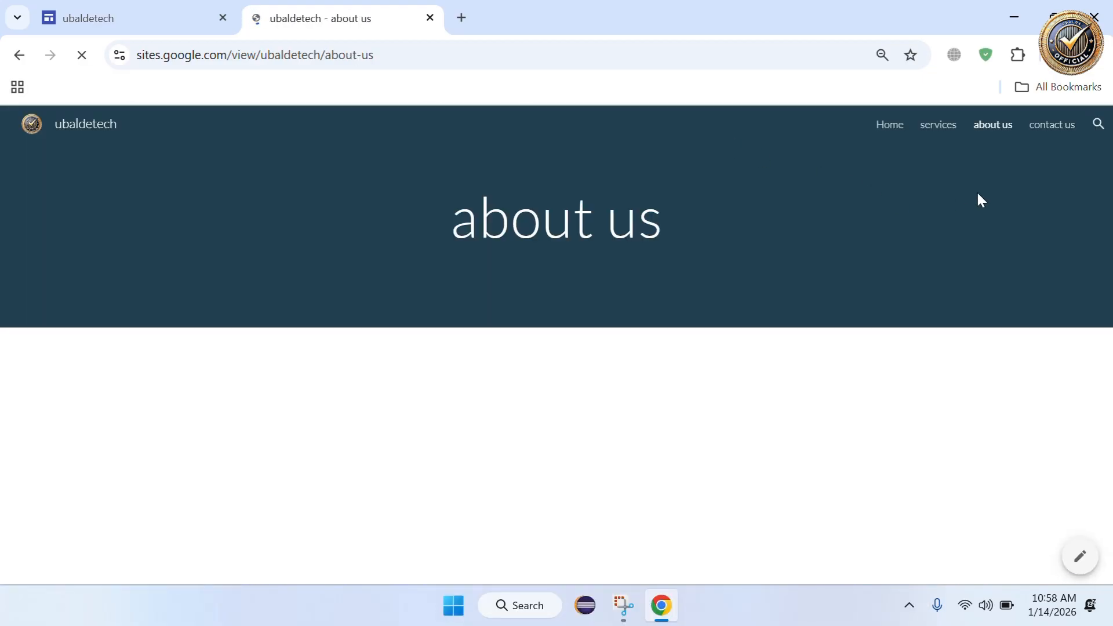
click(1052, 123)
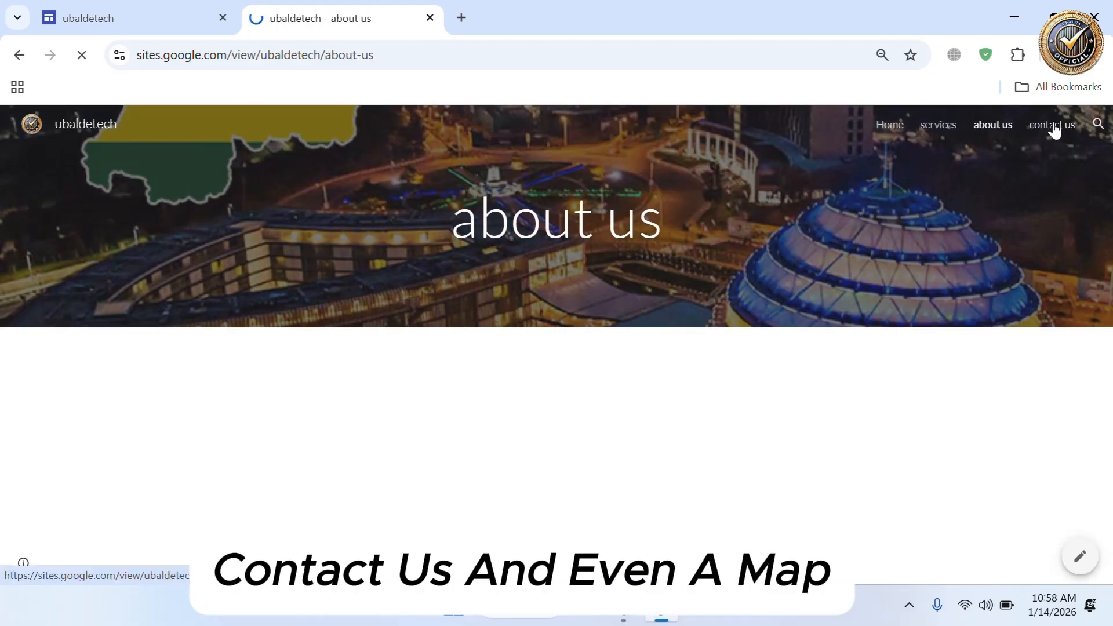
scroll(603, 362, down, 5)
scroll(580, 383, up, 4)
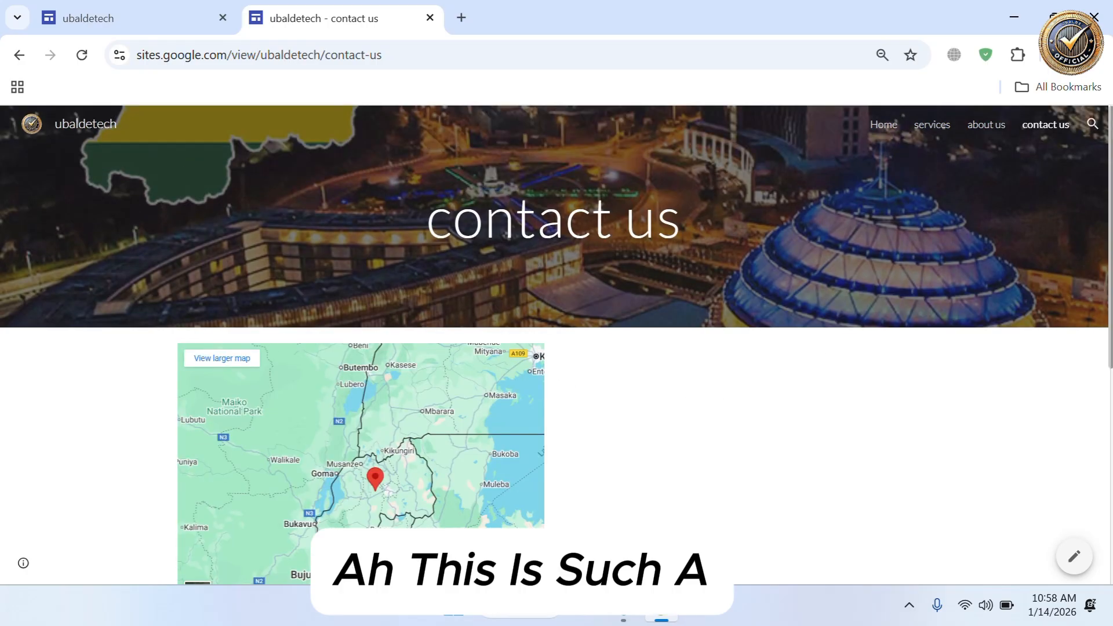
- Search the published site for "welc", look over the results and clear the search text
click(1092, 123)
scroll(658, 200, up, 3)
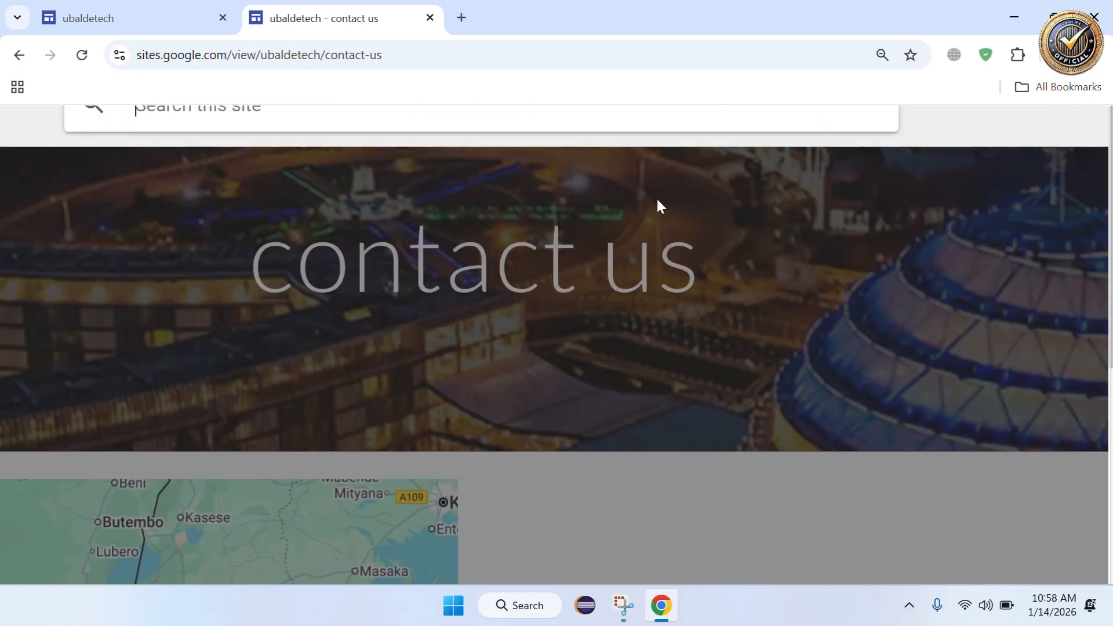
scroll(657, 200, up, 1)
text(welc)
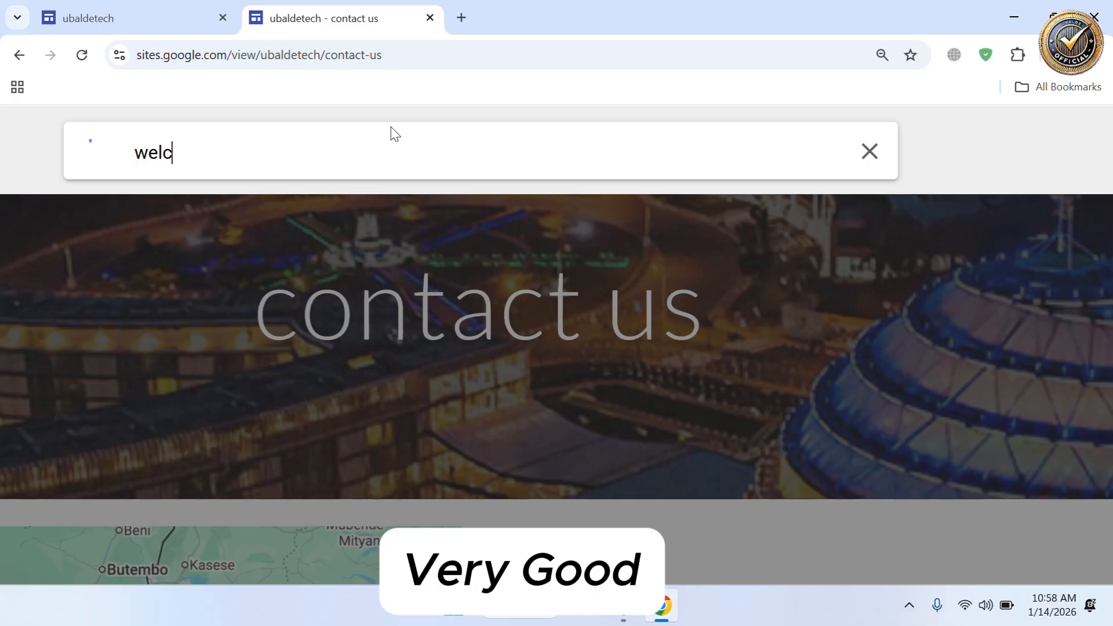
key(Return)
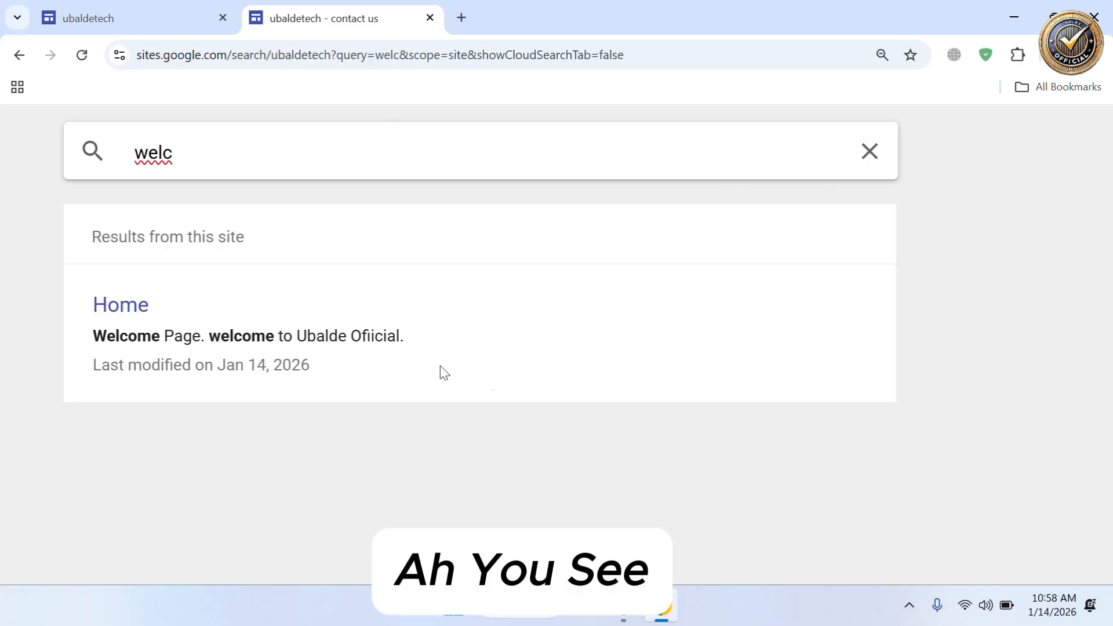
scroll(442, 372, up, 3)
scroll(486, 375, right, 1)
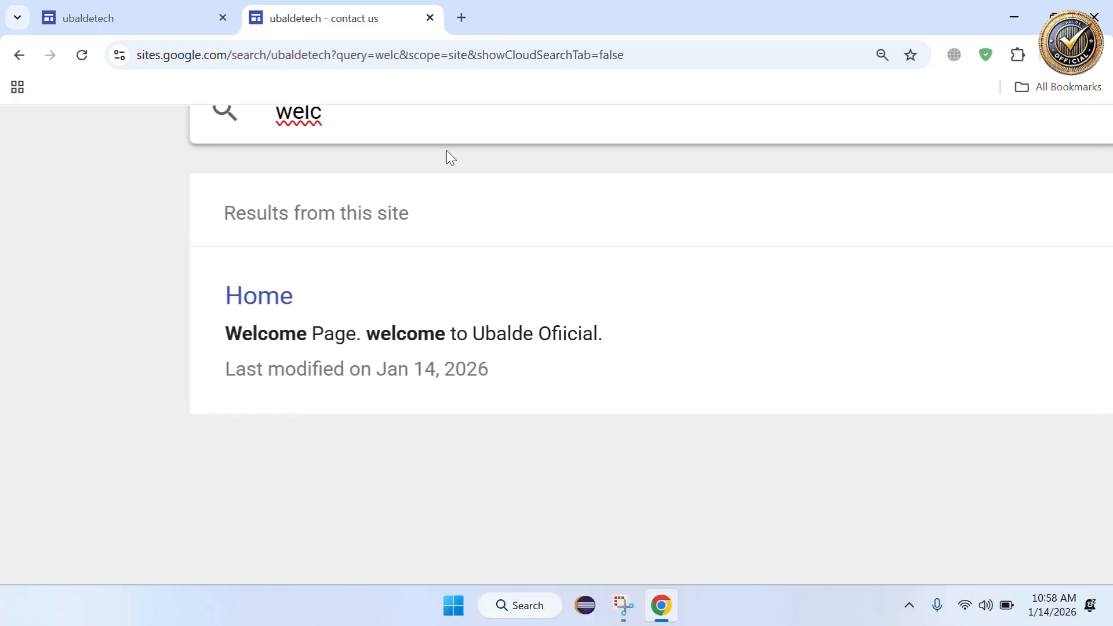
scroll(446, 150, up, 1)
scroll(852, 170, right, 10)
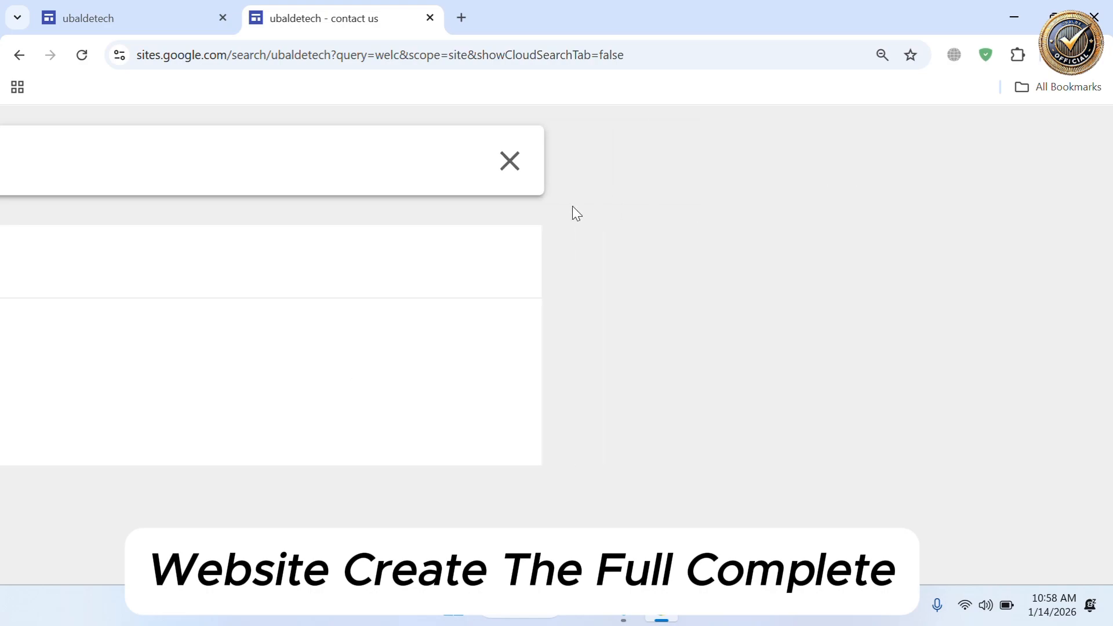
click(506, 157)
scroll(404, 230, left, 5)
scroll(404, 230, left, 1)
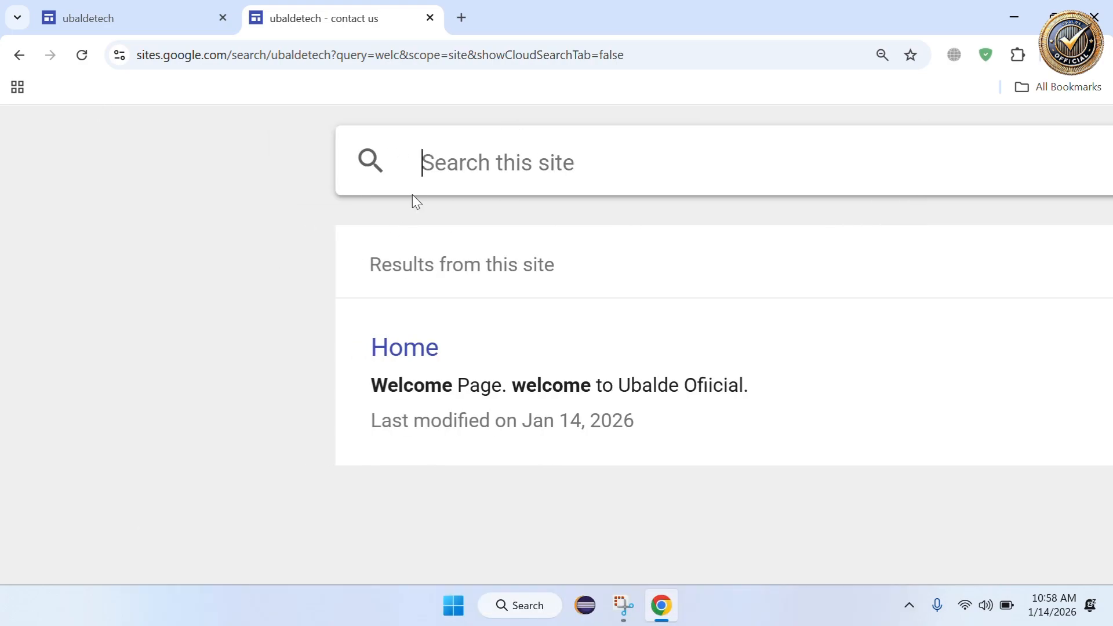
- Return to the site editor and copy the published site's link
click(166, 26)
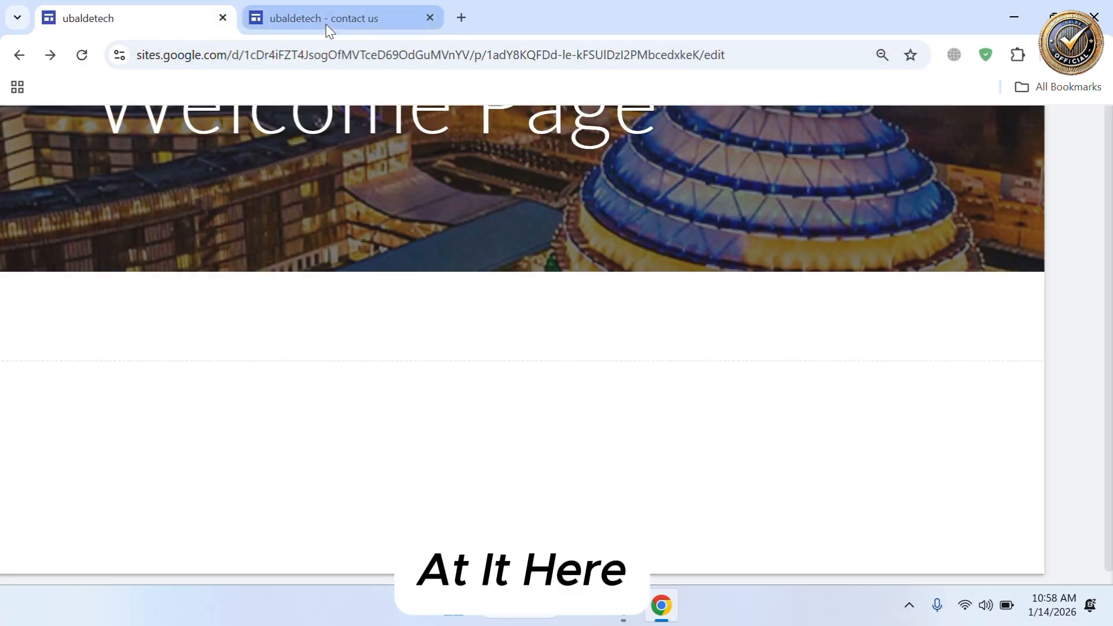
scroll(551, 134, up, 5)
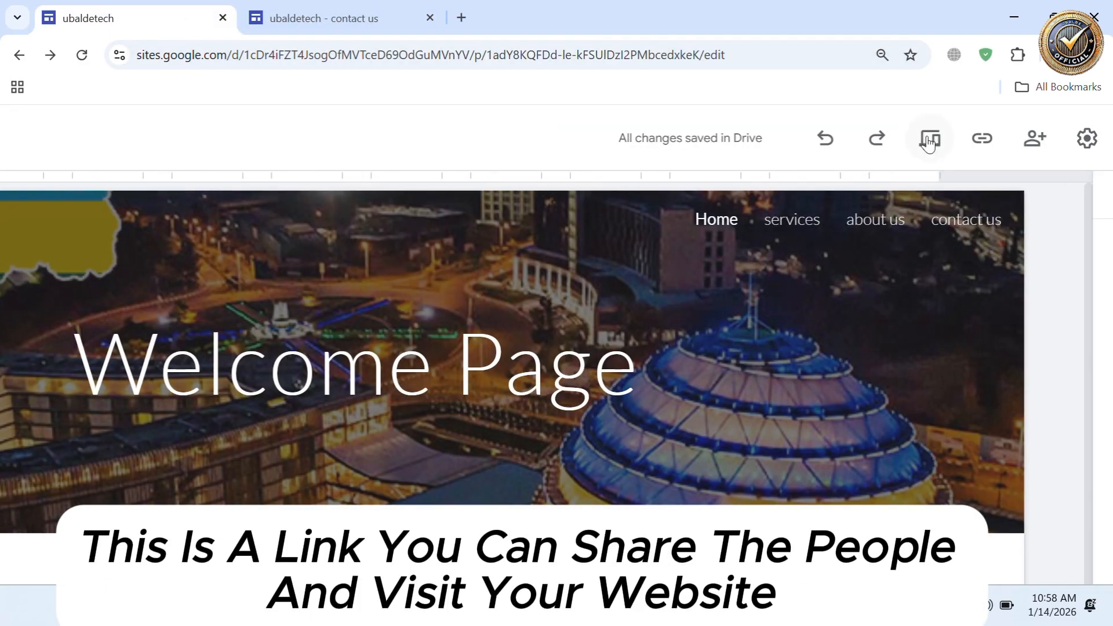
scroll(928, 142, right, 5)
click(833, 151)
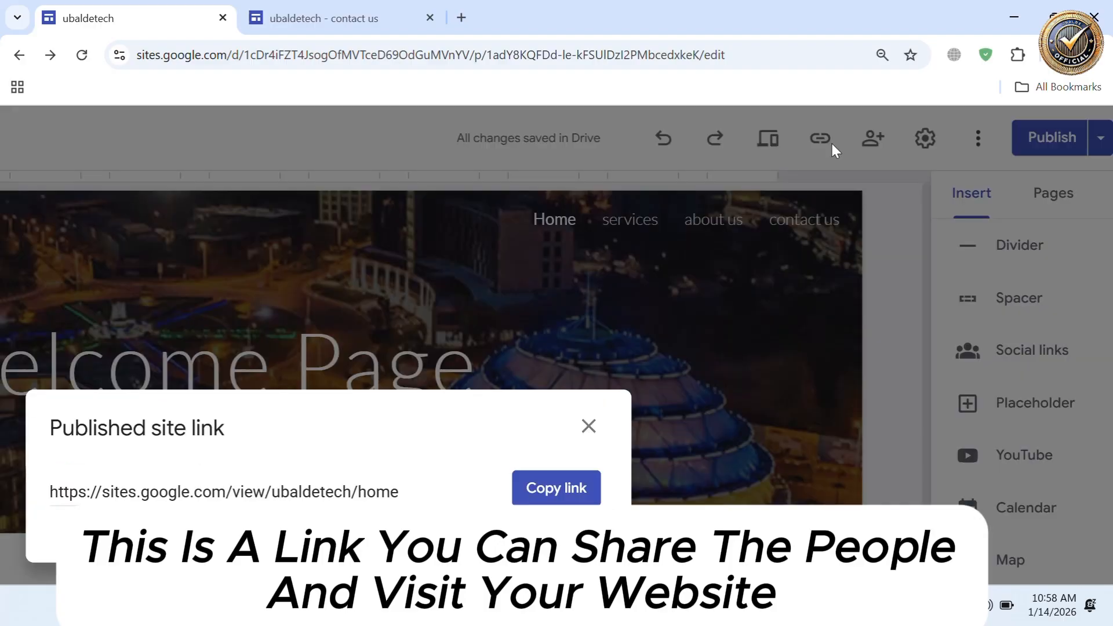
click(549, 488)
- Check the site's sharing settings and its options for version history and making a copy, closing both without changes
scroll(791, 220, right, 2)
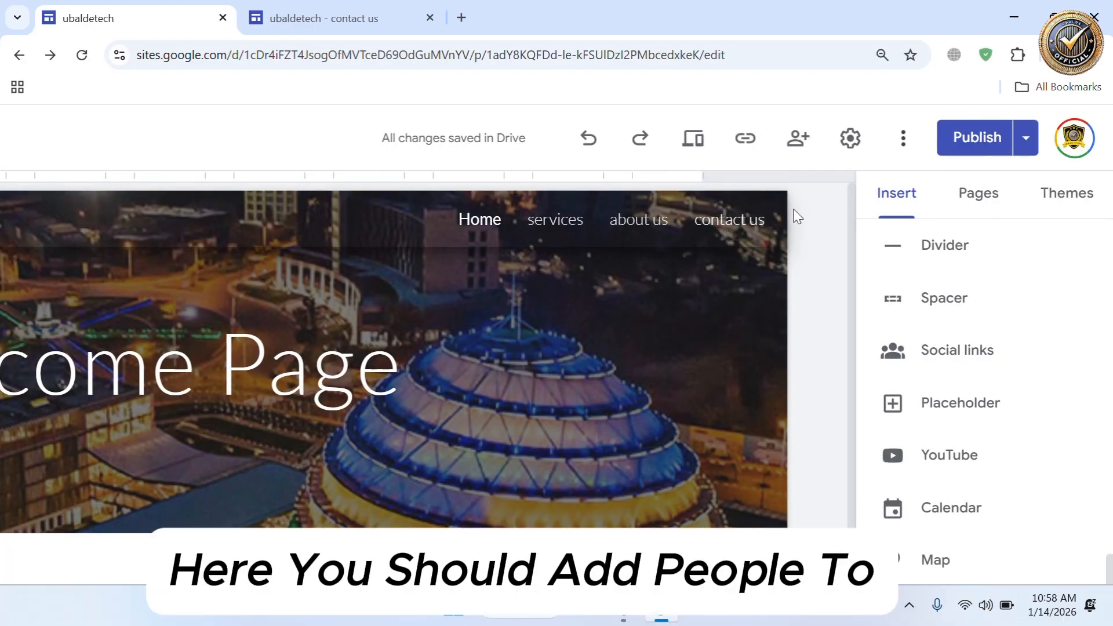
click(787, 142)
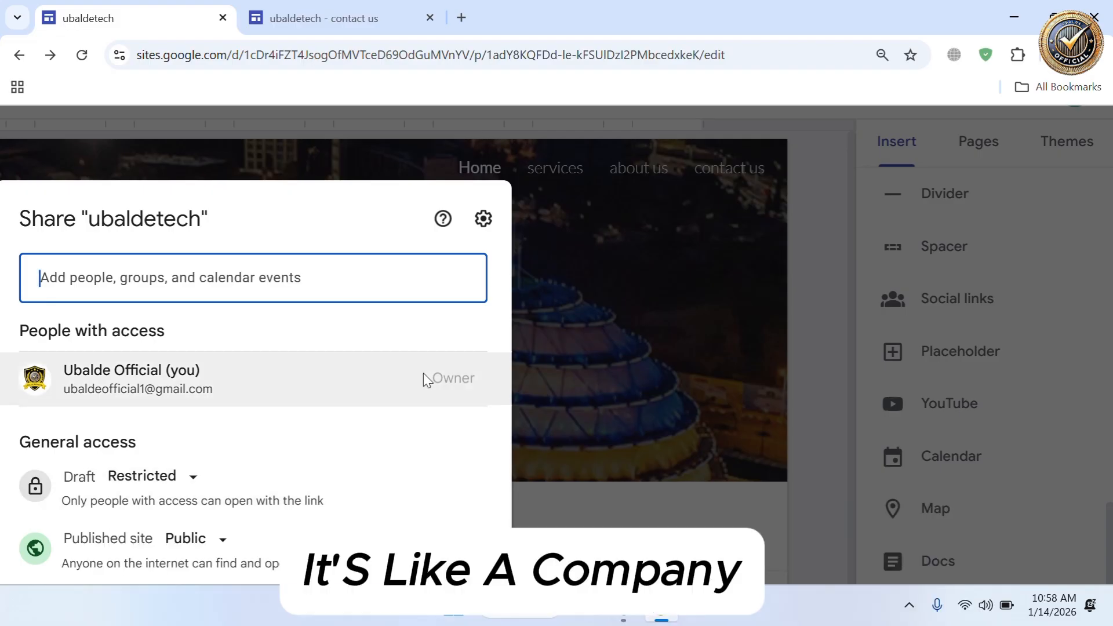
click(813, 282)
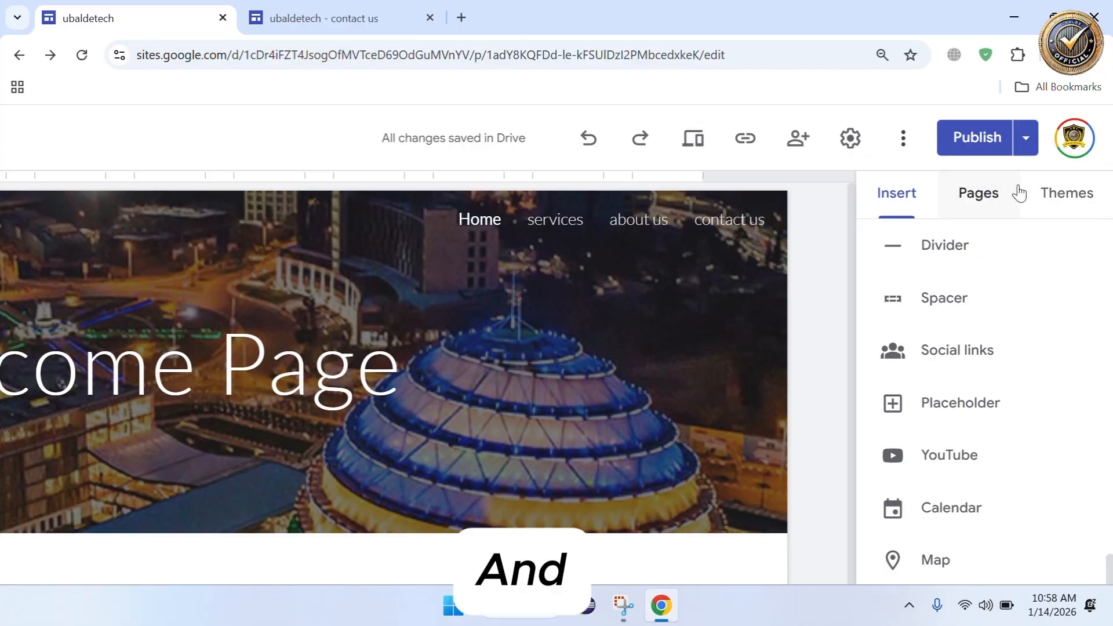
click(900, 143)
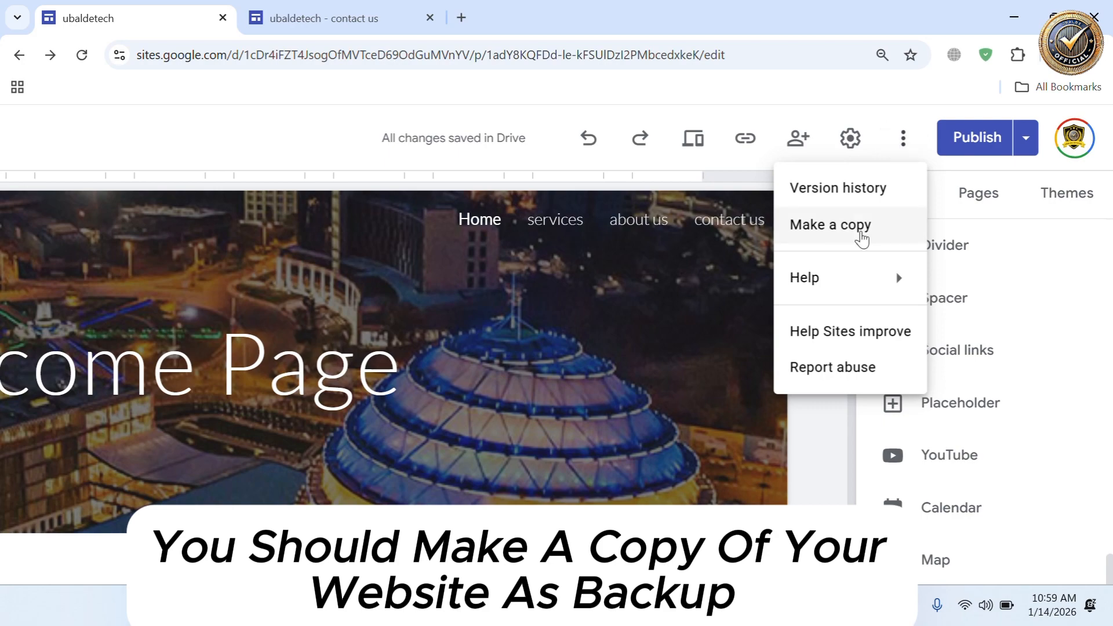
click(408, 168)
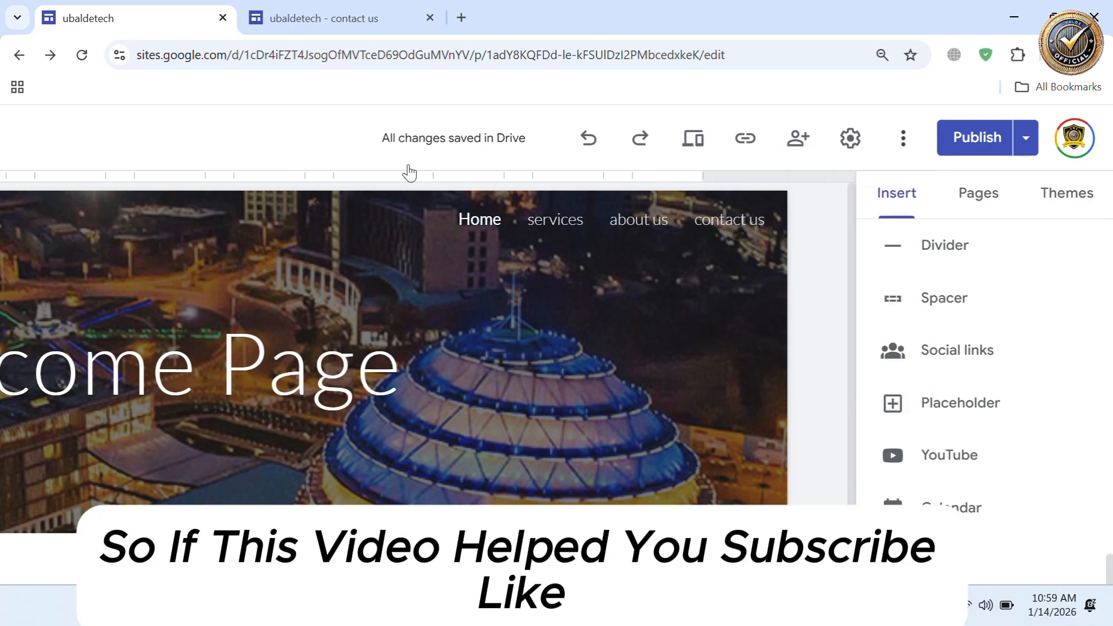
scroll(542, 381, down, 1)
scroll(410, 393, down, 3)
scroll(410, 398, left, 4)
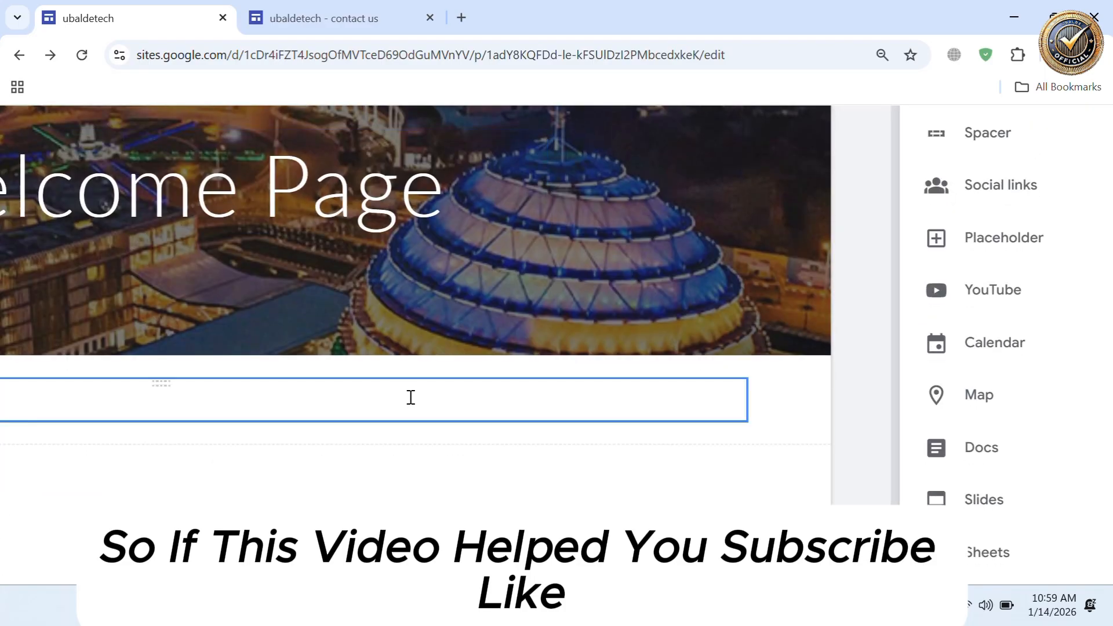
scroll(376, 330, up, 3)
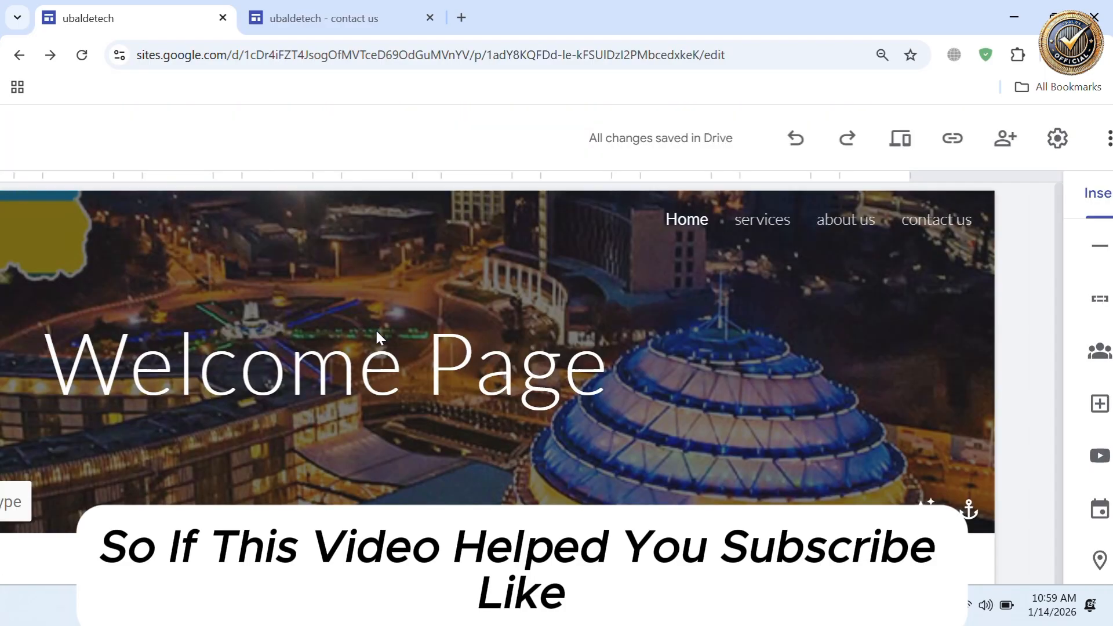
scroll(377, 331, left, 2)
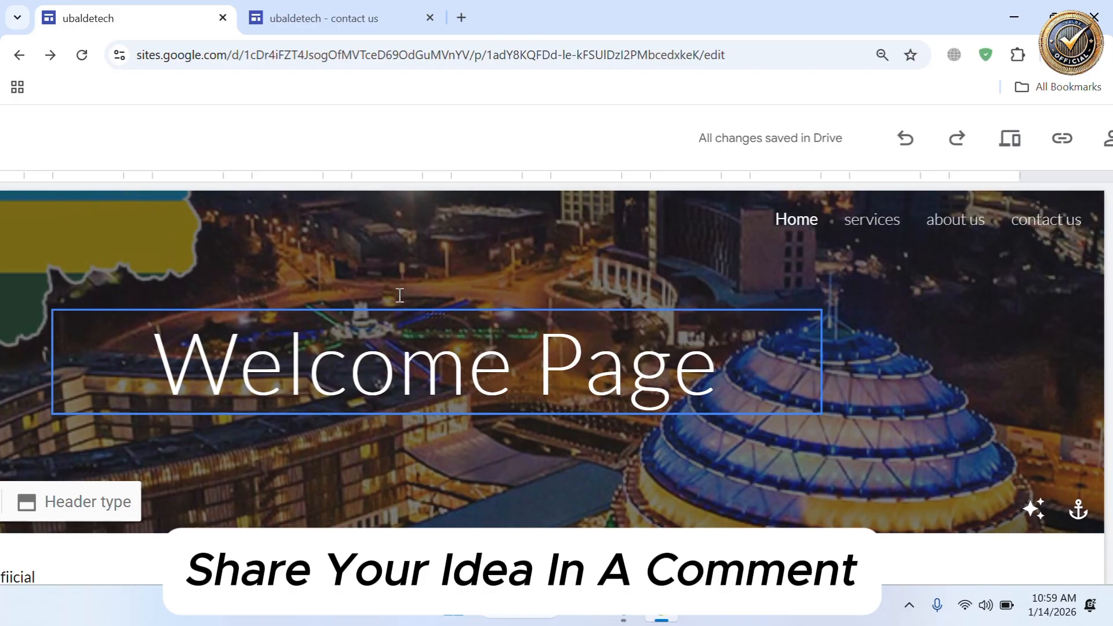
scroll(537, 304, right, 1)
scroll(535, 300, right, 2)
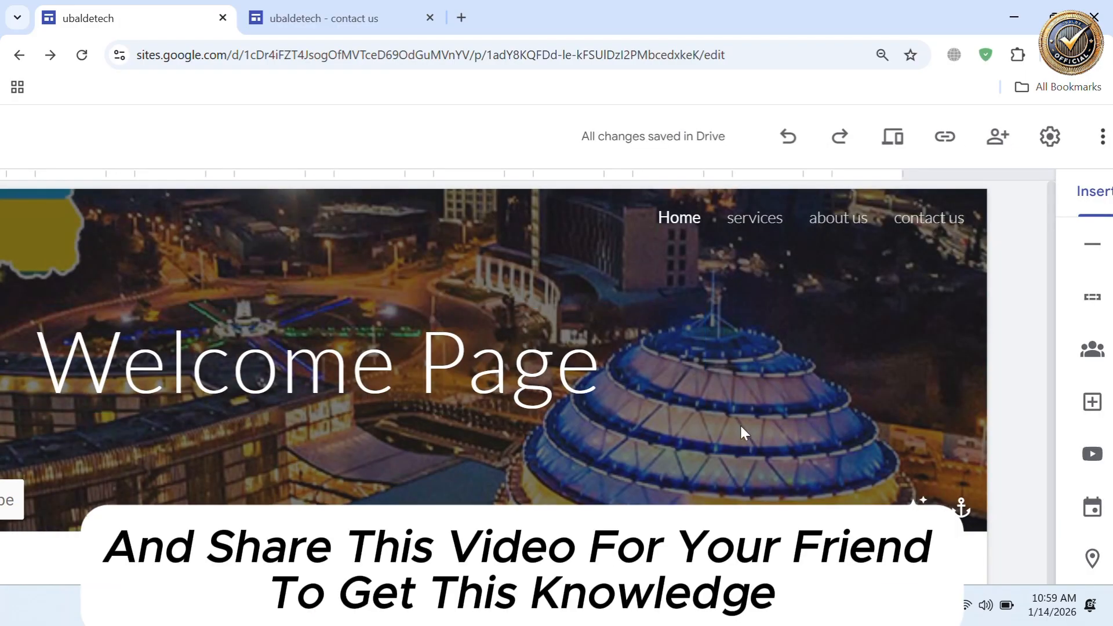
scroll(740, 423, down, 2)
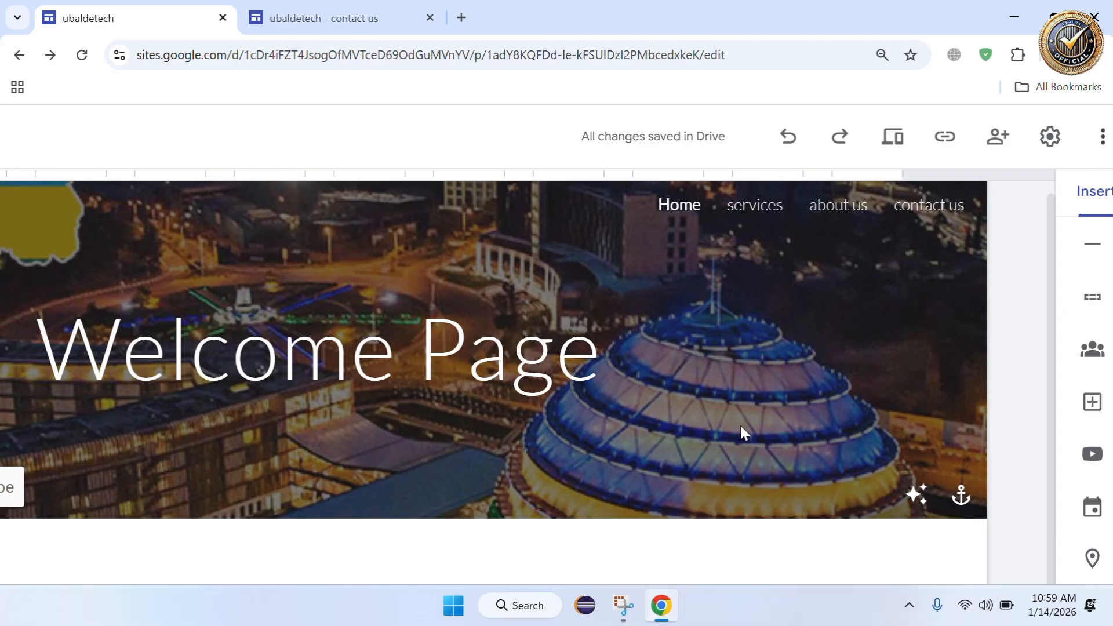
scroll(625, 501, down, 3)
scroll(435, 495, left, 3)
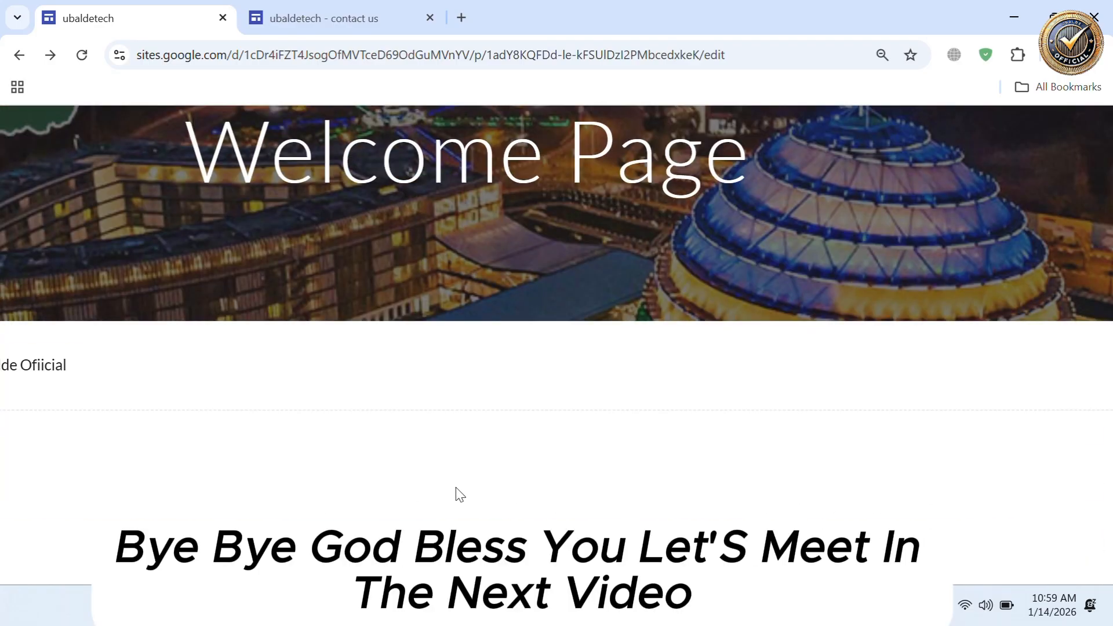
scroll(405, 484, left, 3)
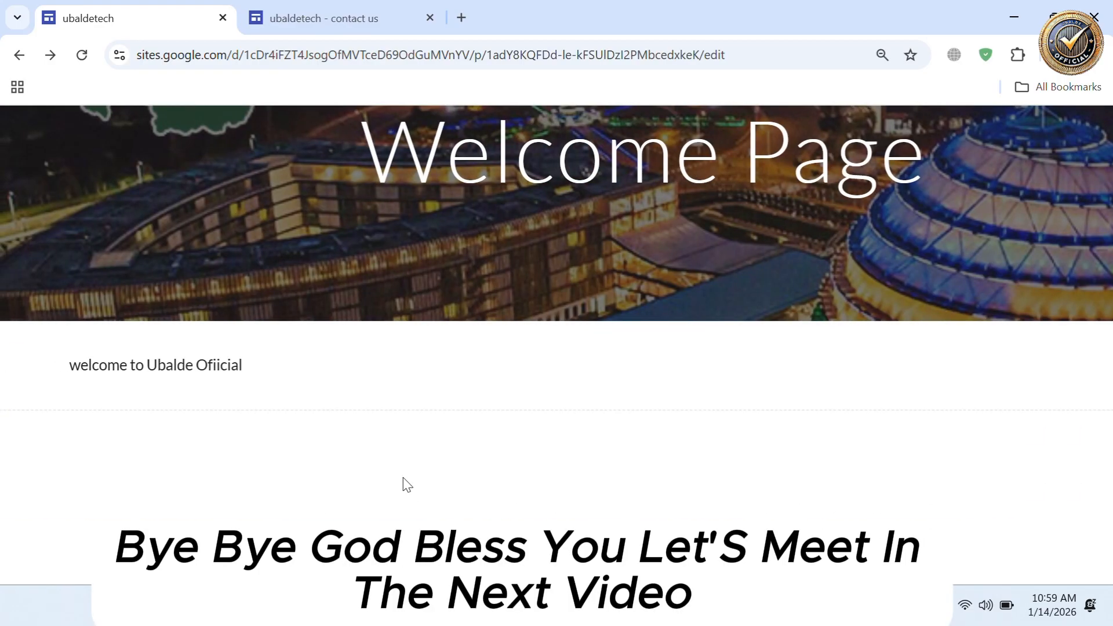
scroll(408, 484, up, 3)
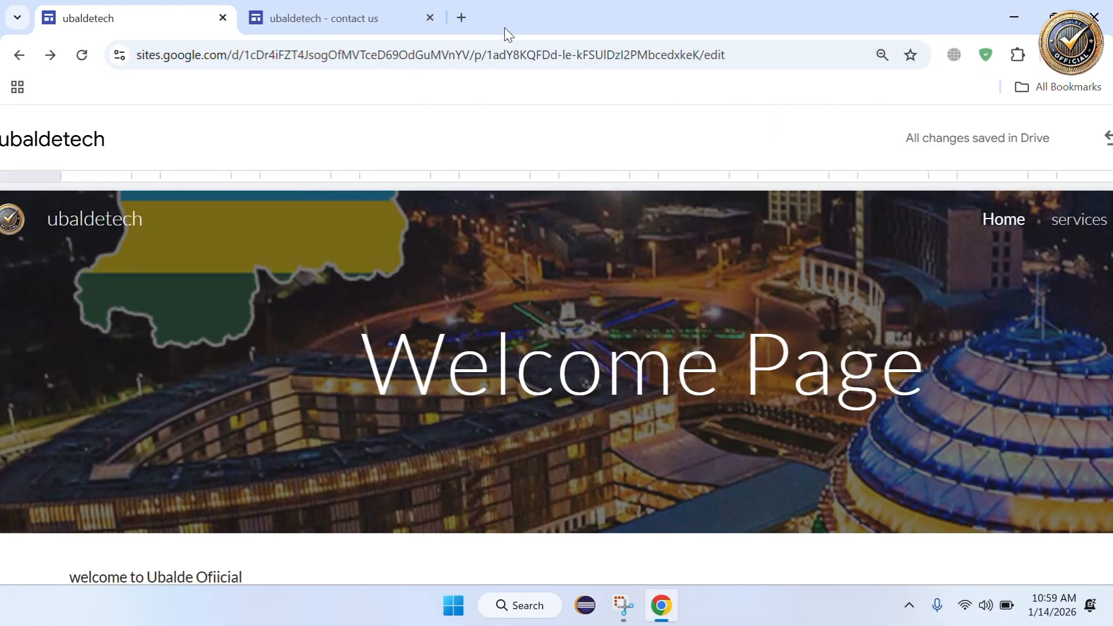